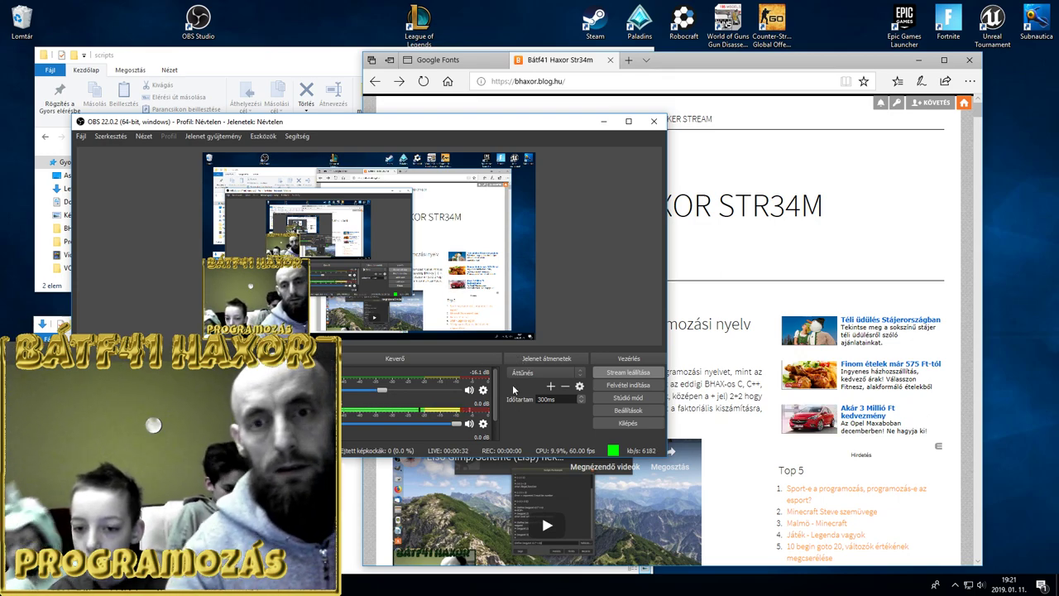
left_click(703, 66)
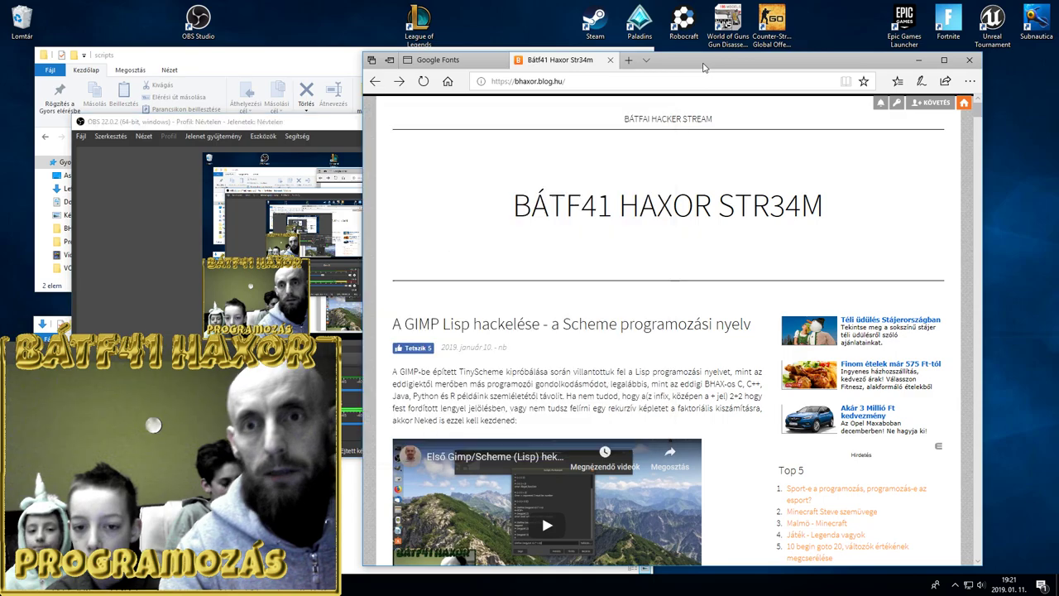
left_click_drag(703, 66, 707, 62)
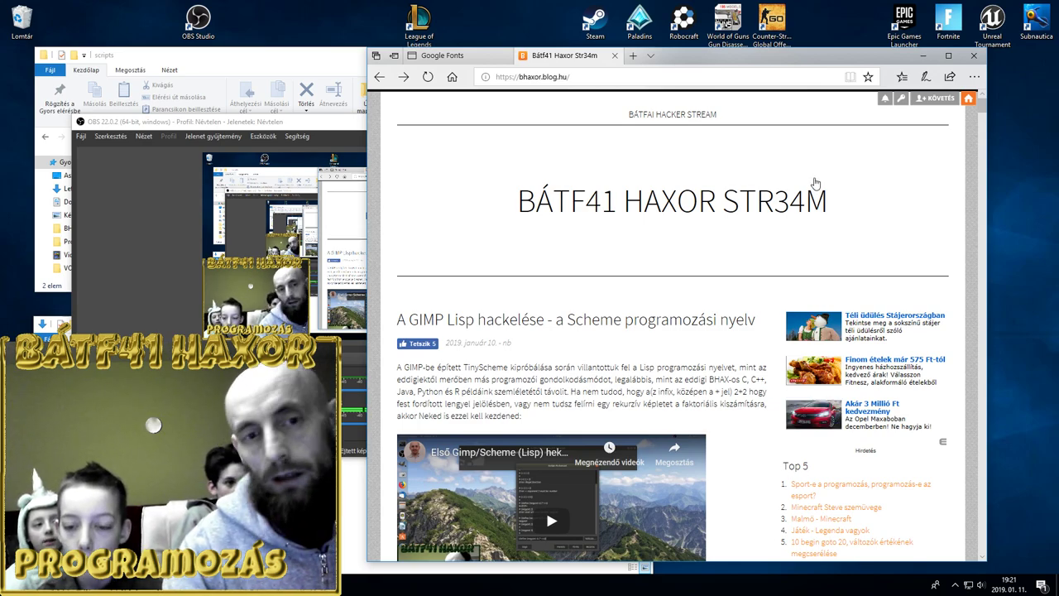
left_click_drag(260, 122, 263, 130)
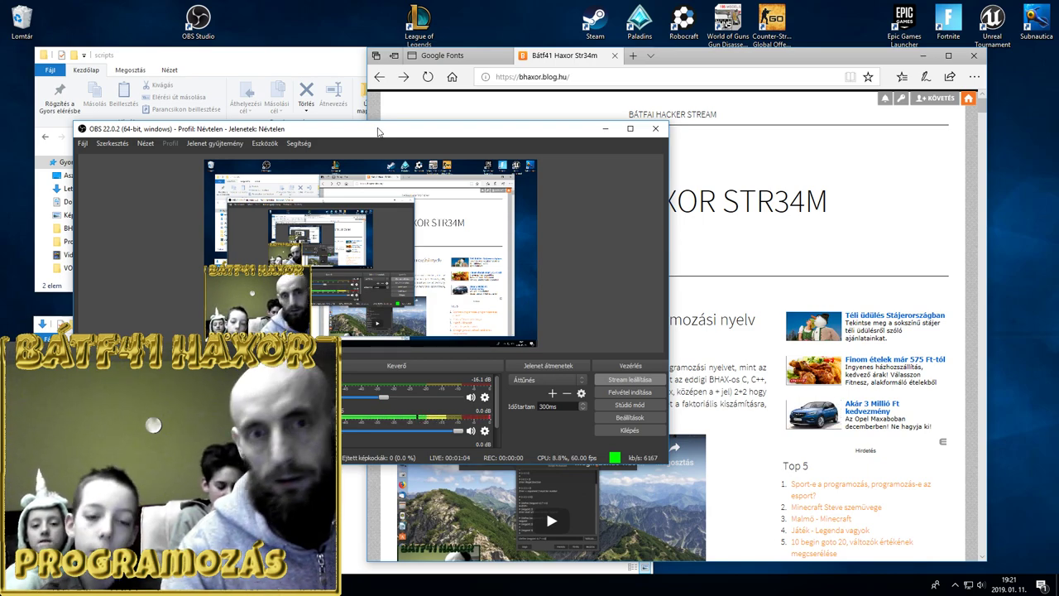
left_click_drag(374, 132, 370, 131)
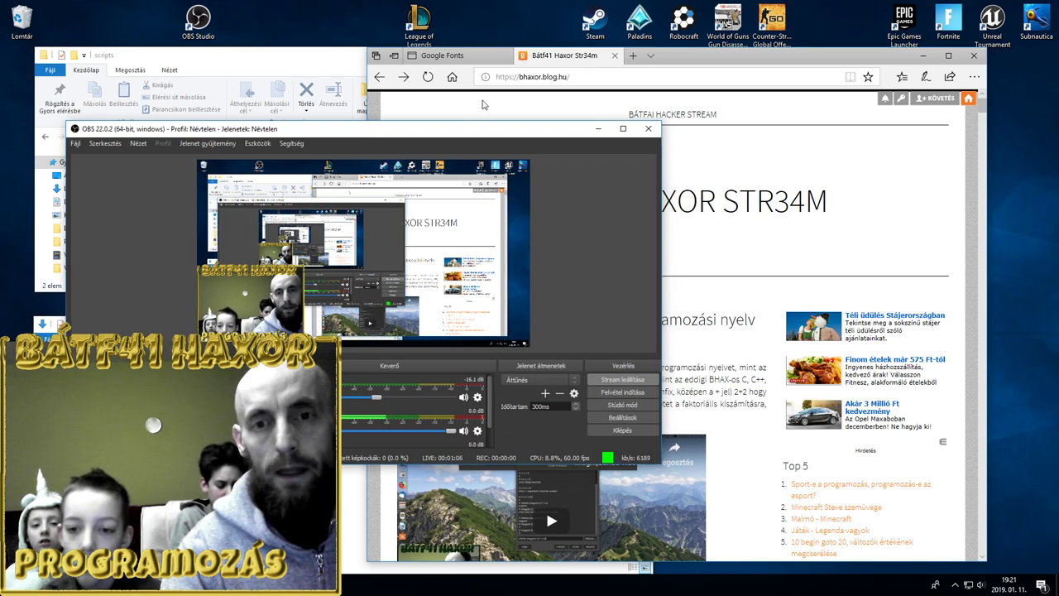
left_click(709, 64)
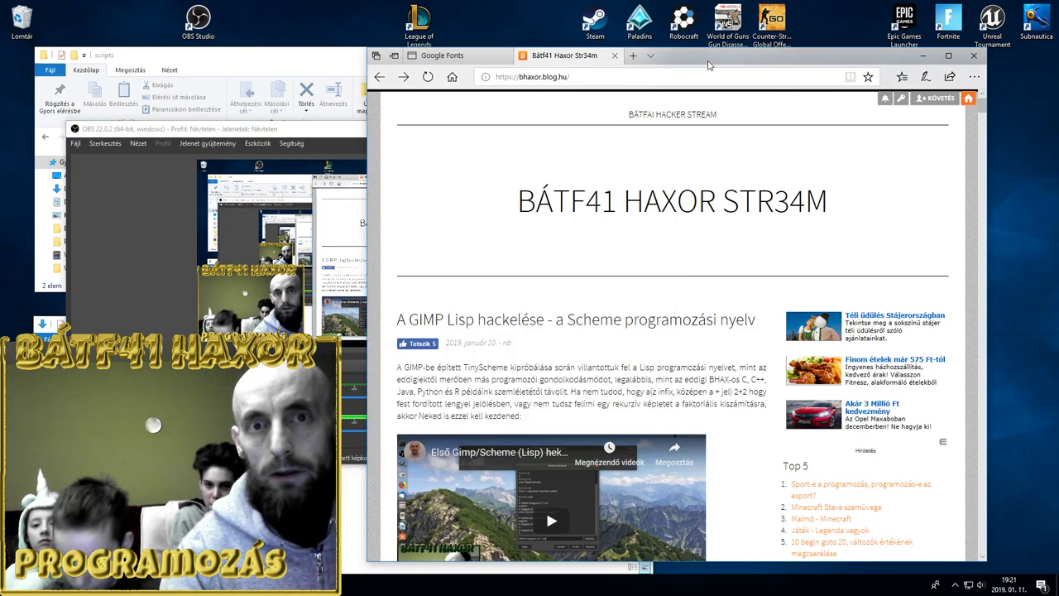
left_click_drag(709, 65, 716, 58)
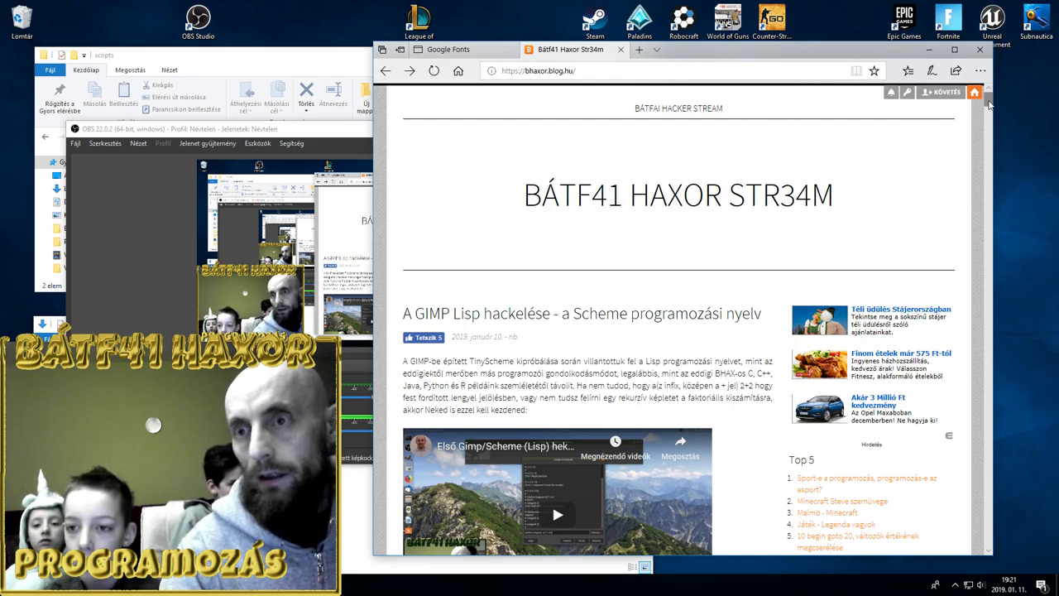
scroll(988, 105, "down", 3)
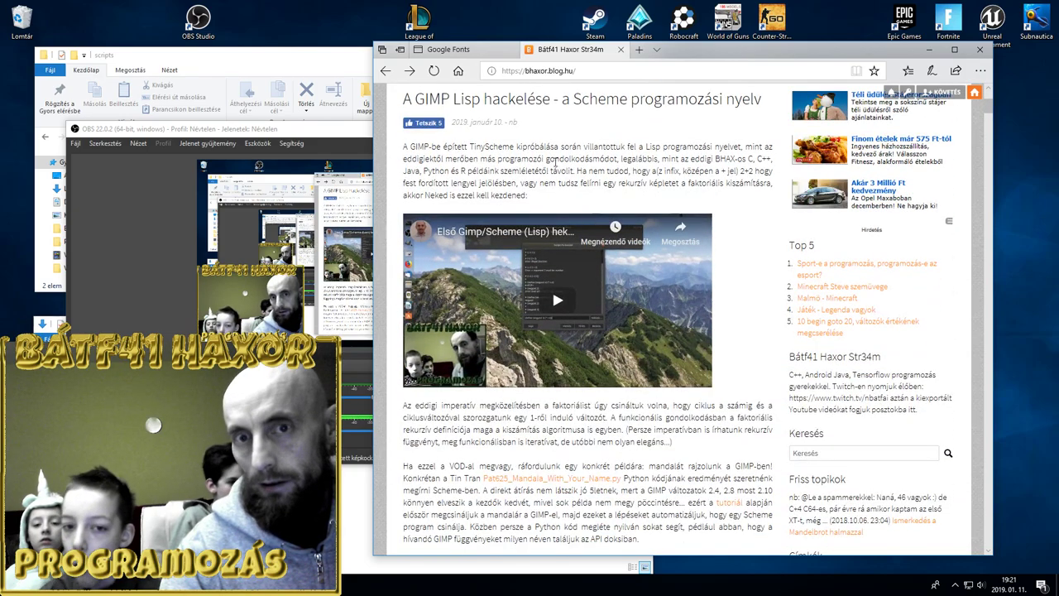
scroll(973, 125, "up", 3)
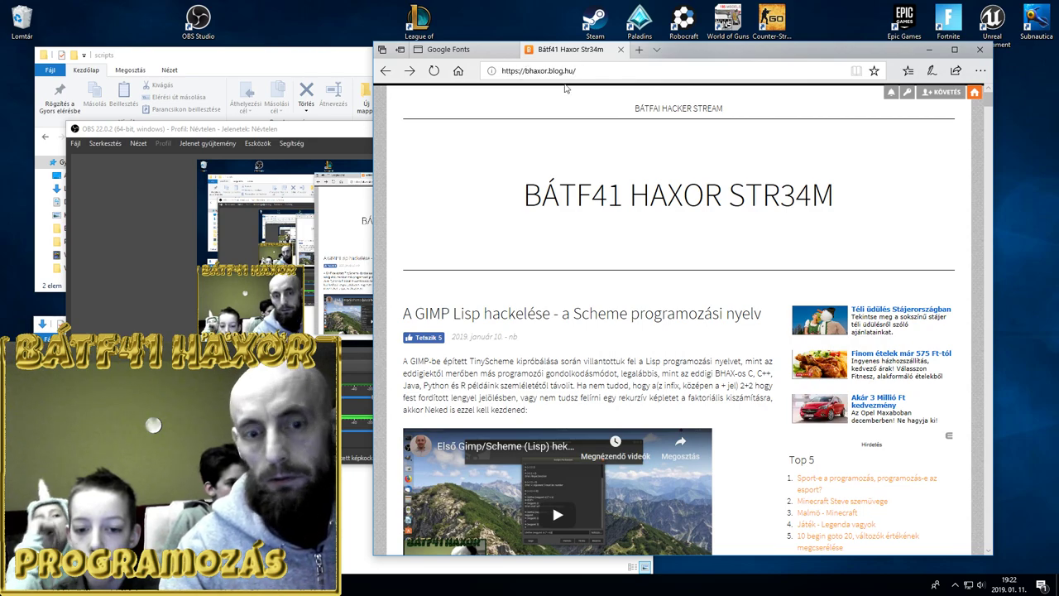
Raise the Explorer window and view the full path of the GIMP 2.10 scripts folder containing bhax5
left_click(277, 63)
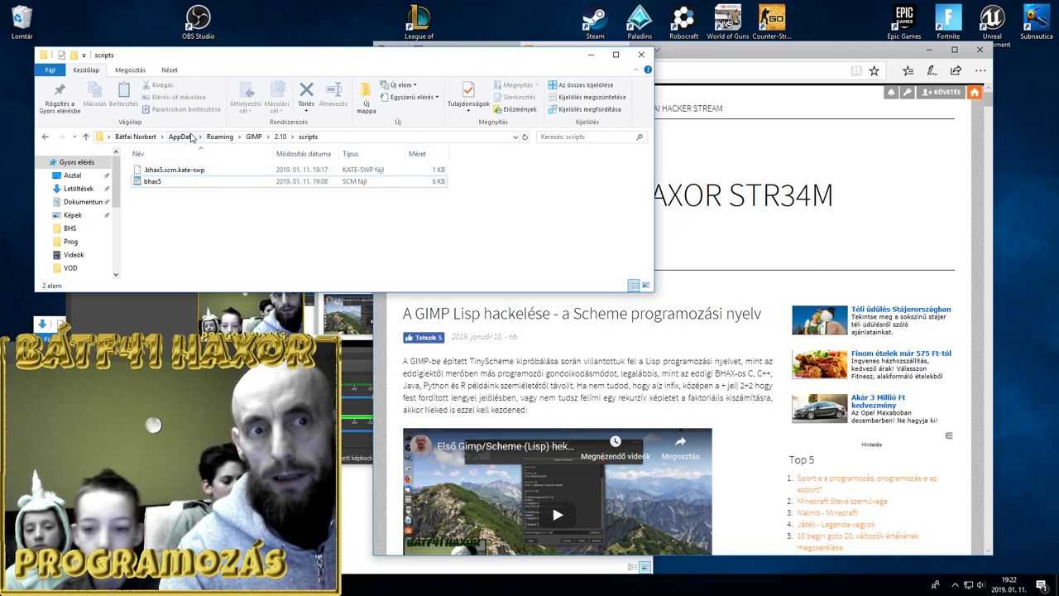
left_click(331, 139)
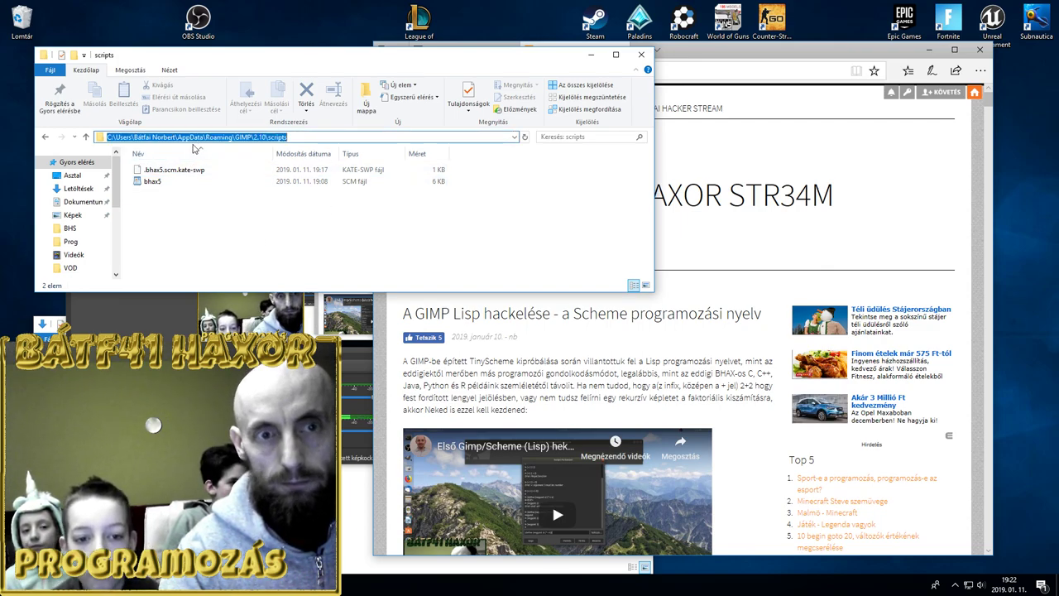
left_click(238, 242)
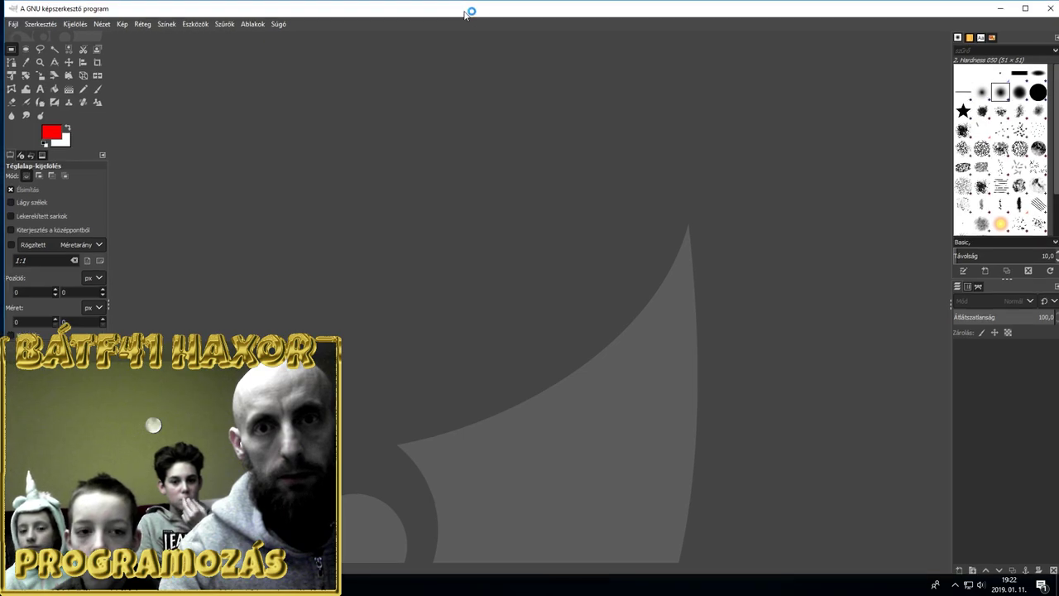
Un-maximize GIMP and resize it into a smaller centred window beside the blog and scripts folder
left_click(1025, 8)
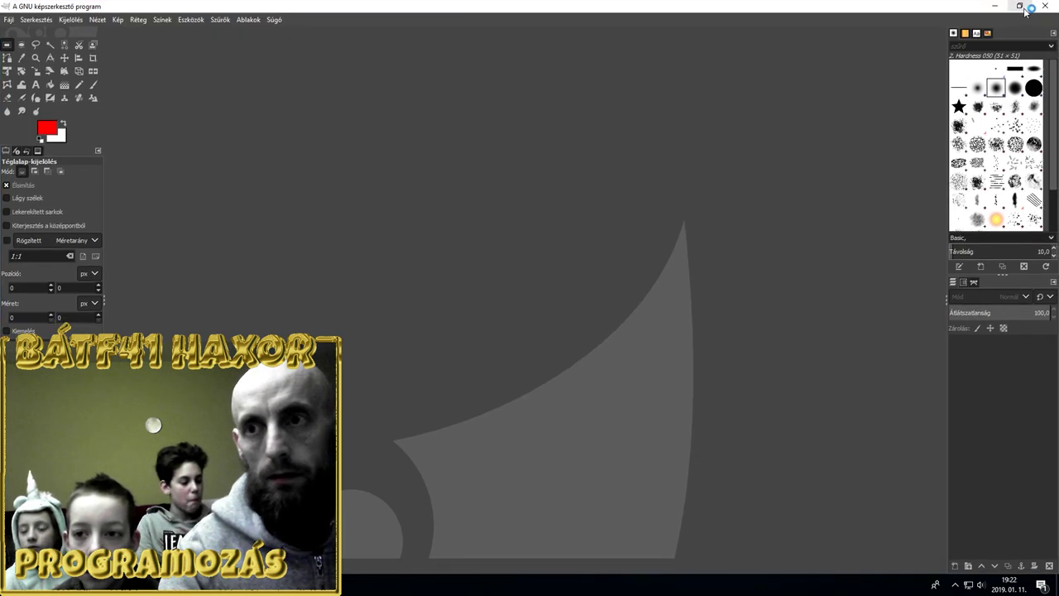
left_click(1026, 10)
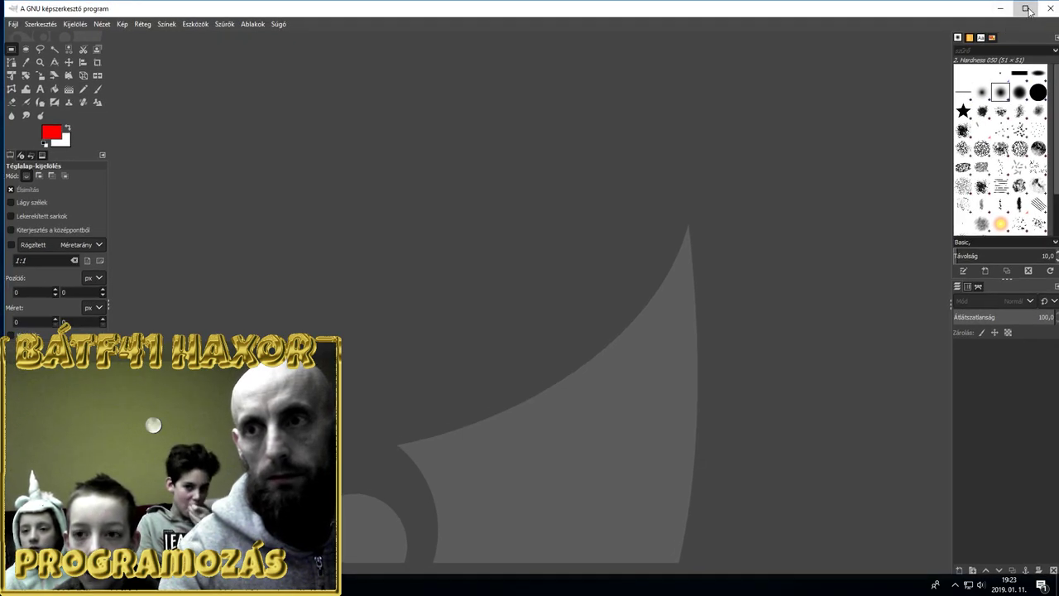
left_click(1025, 9)
left_click(1026, 9)
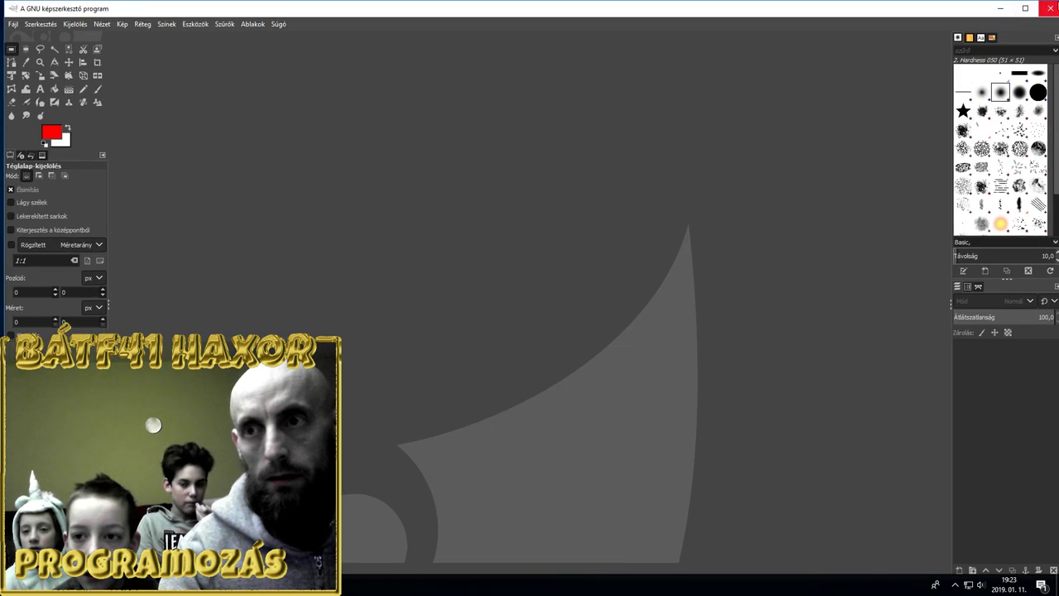
left_click_drag(967, 10, 974, 55)
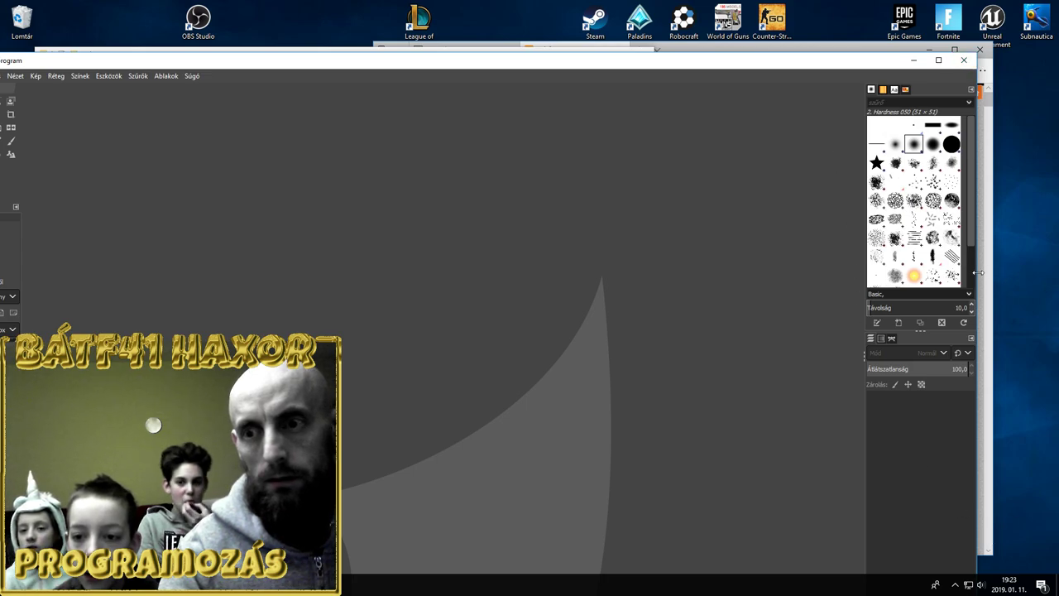
left_click_drag(977, 273, 615, 272)
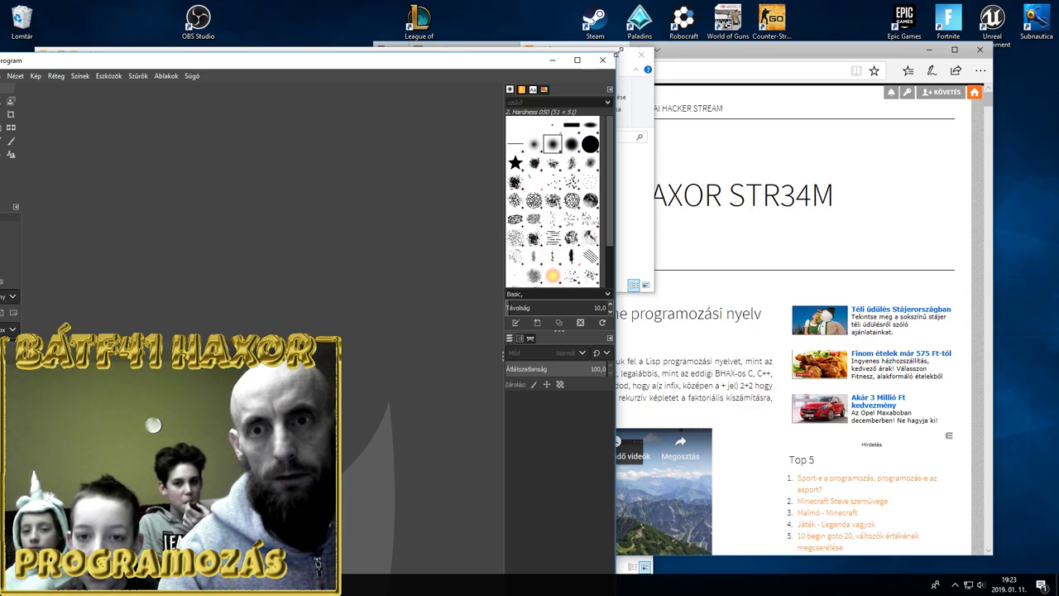
left_click_drag(616, 53, 526, 204)
mouse_move(378, 217)
left_mouse_down()
mouse_move(610, 98)
mouse_move(732, 54)
left_mouse_up()
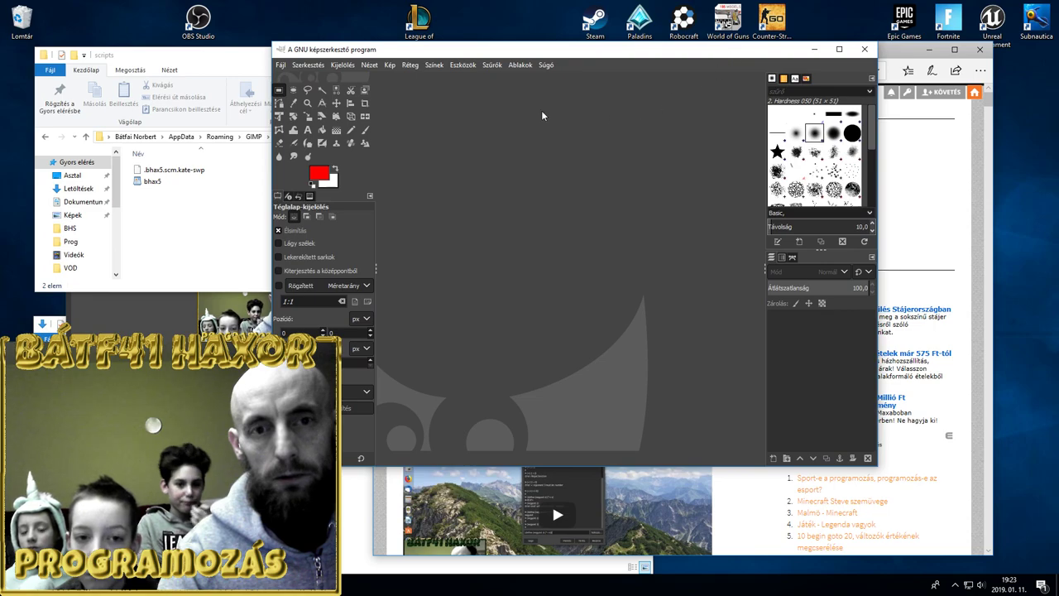
Open the BHAX Mandala5 Script-Fu dialog from the Create menu and move it higher up the screen
left_click(281, 65)
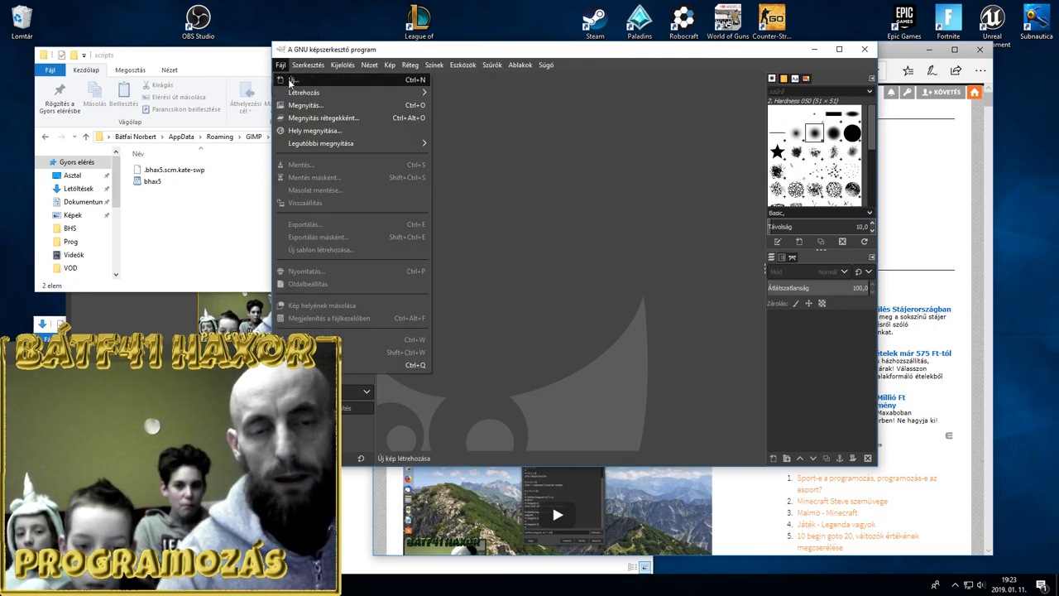
mouse_move(304, 92)
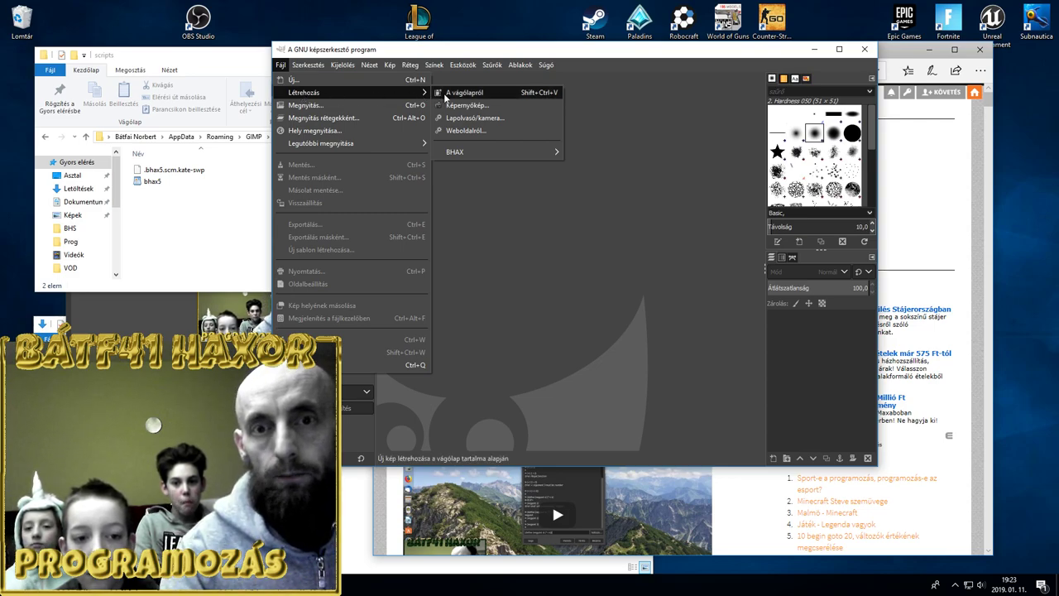
mouse_move(456, 151)
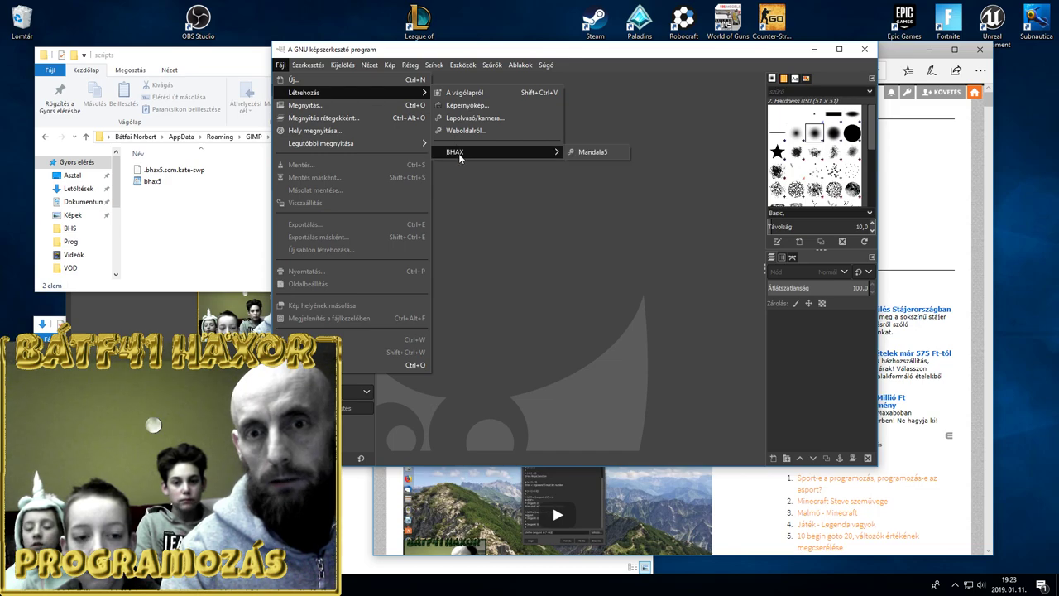
left_click(597, 155)
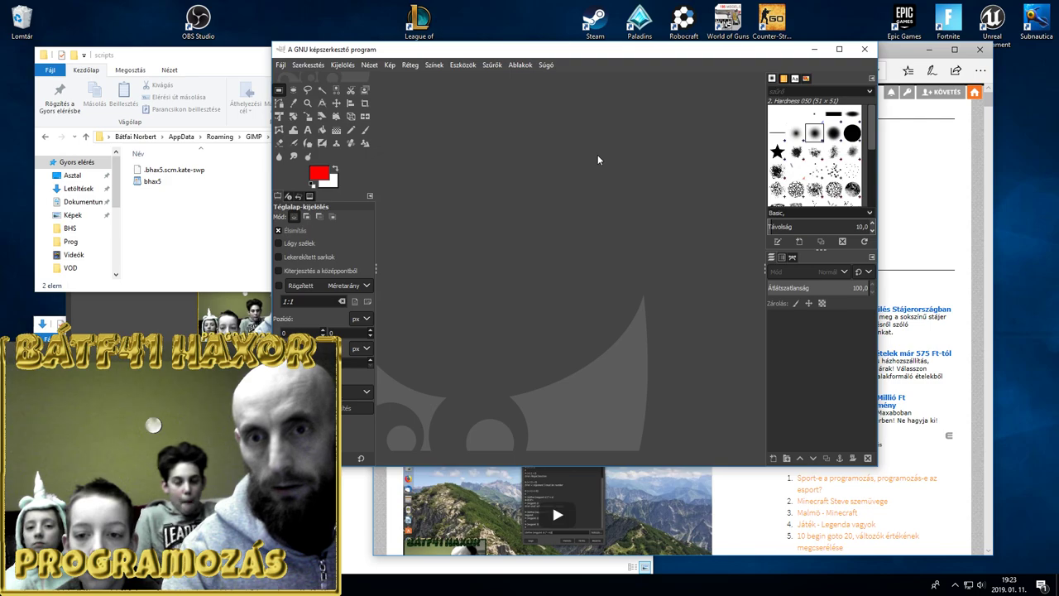
left_click_drag(544, 219, 552, 140)
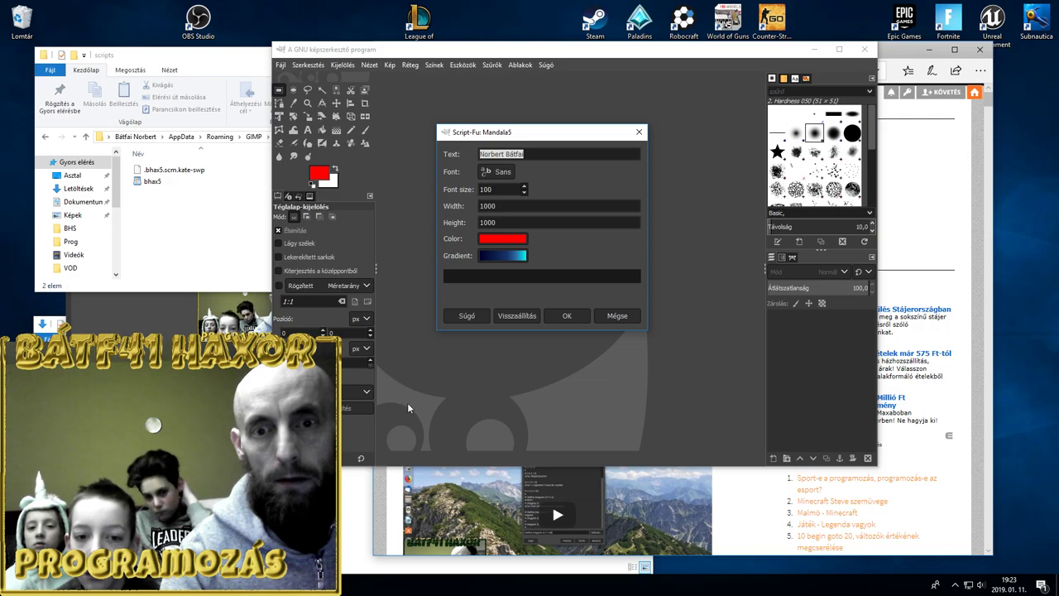
Review the bhax5.scm script in KDevelop around lines 122–138
key("alt+Tab")
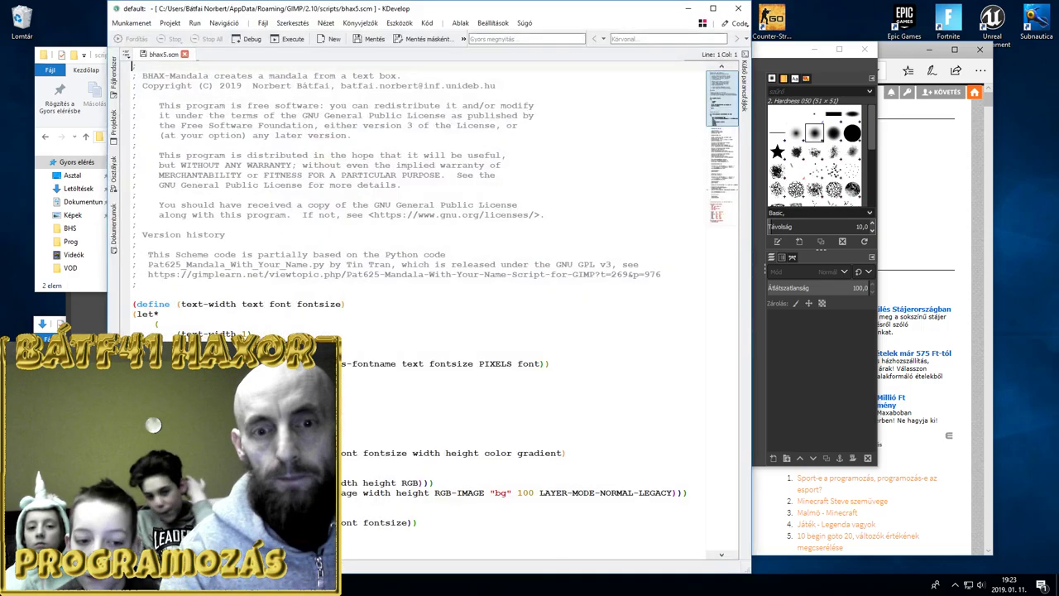
scroll(721, 211, "down", 10)
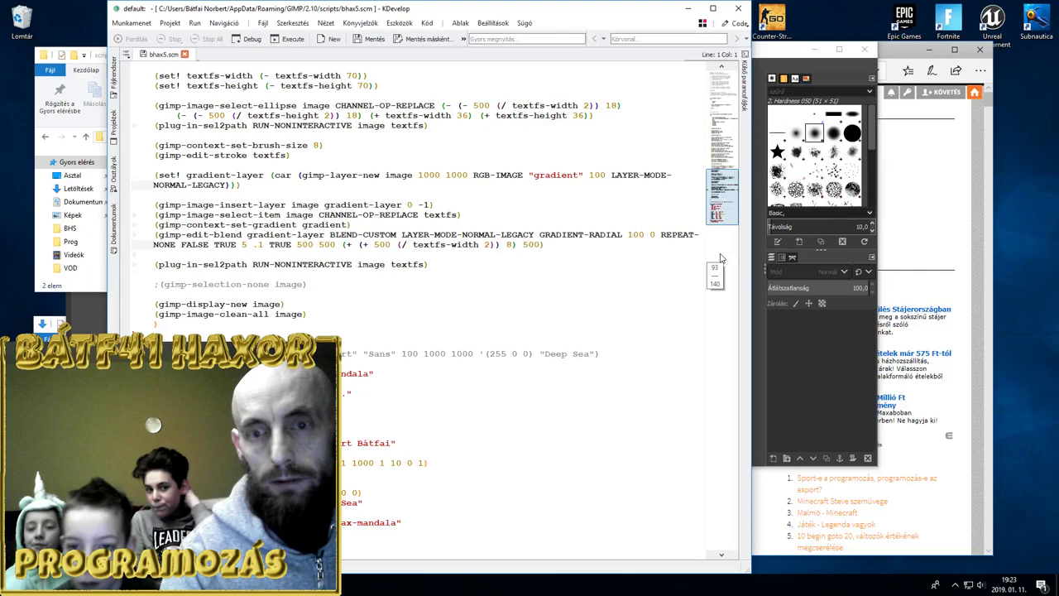
left_click(153, 373)
left_click_drag(154, 373, 248, 433)
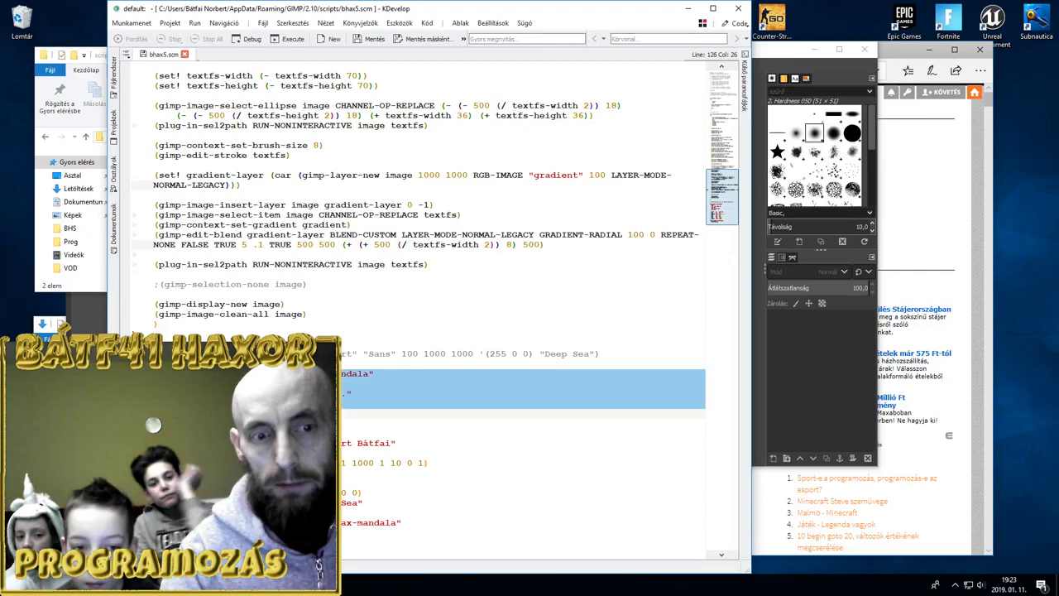
left_click(290, 462)
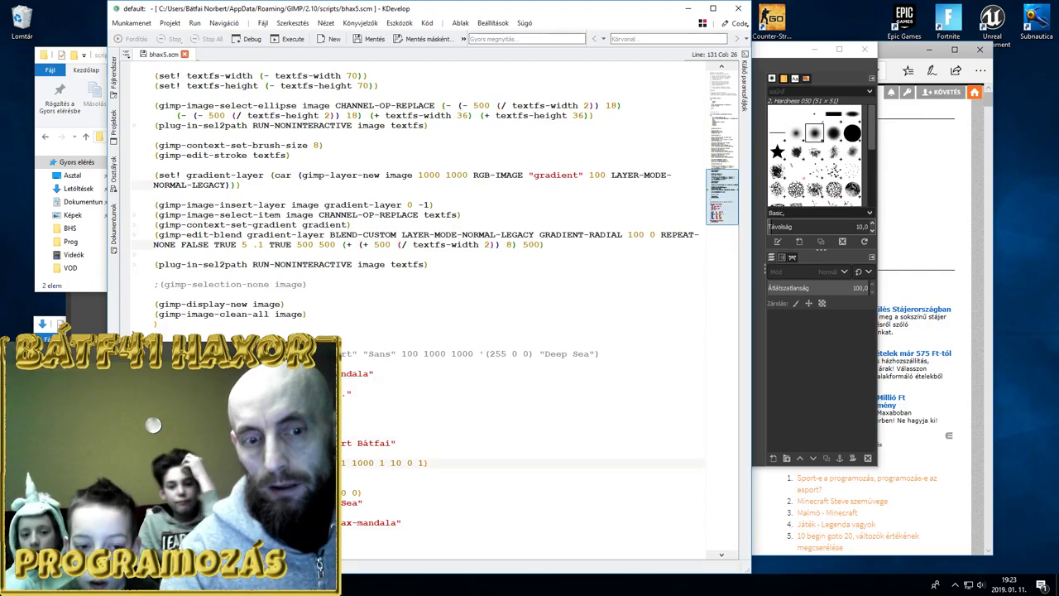
key("Down")
key("Down")
key("Down")
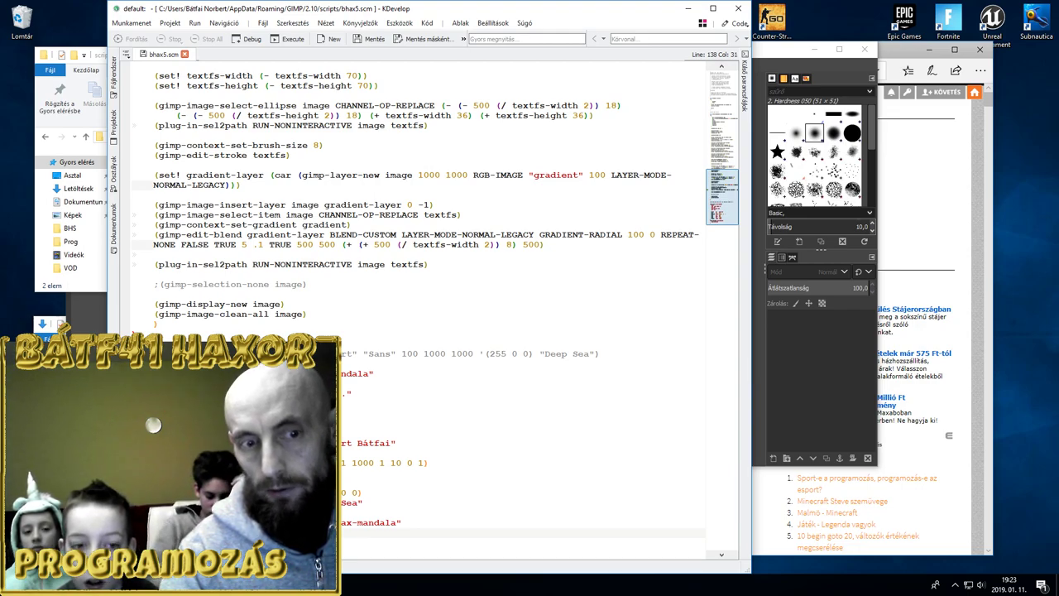
key("Up")
key("Up")
key("Up")
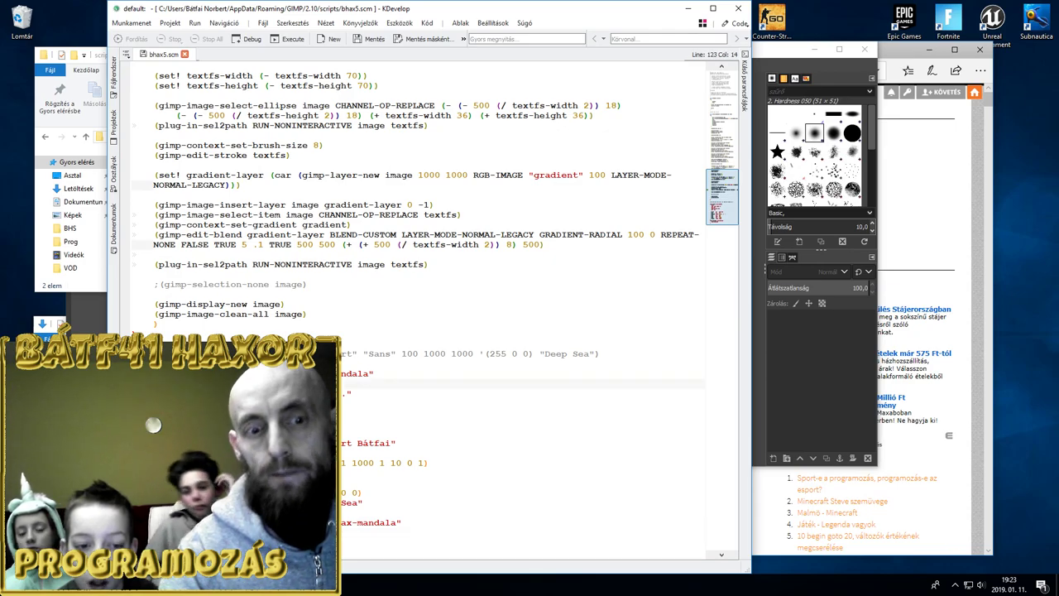
Inspect line 120's default font, sizes and gradient, then raise the GIMP window
scroll(731, 210, "up", 1)
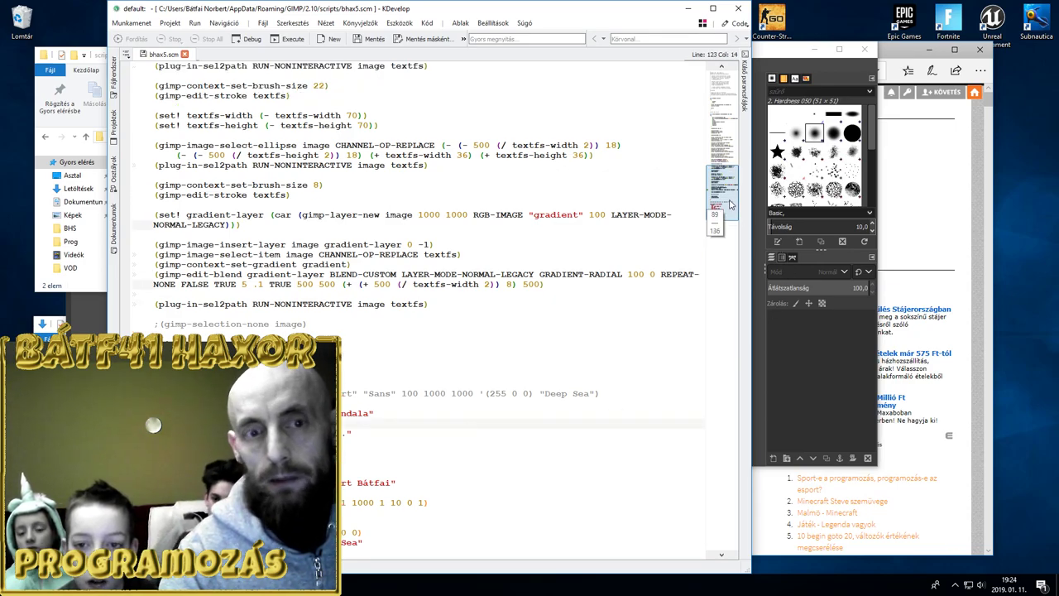
scroll(731, 210, "down", 1)
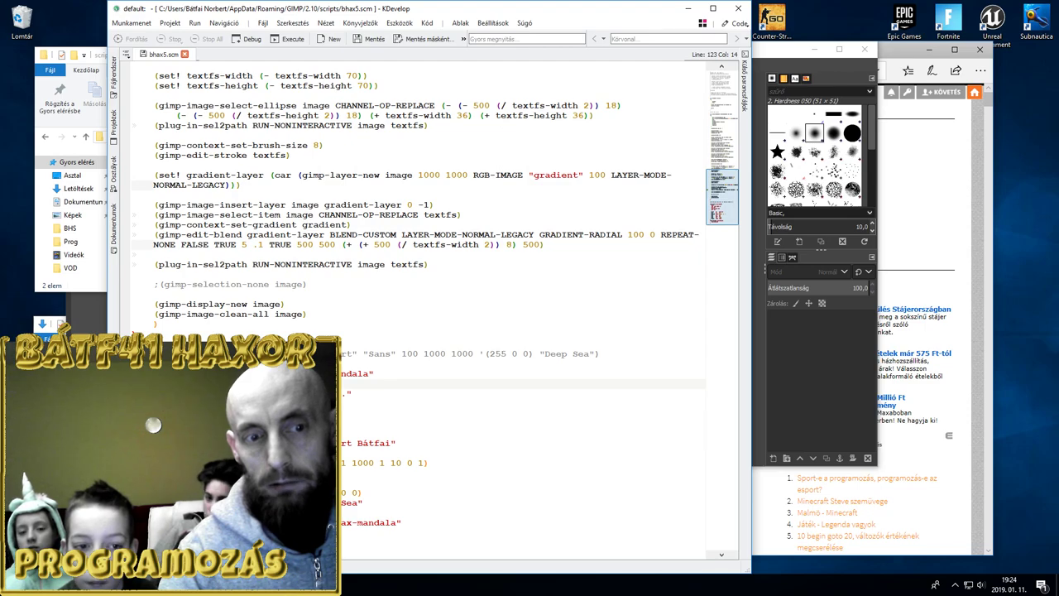
left_click(159, 353)
left_click_drag(454, 354, 608, 353)
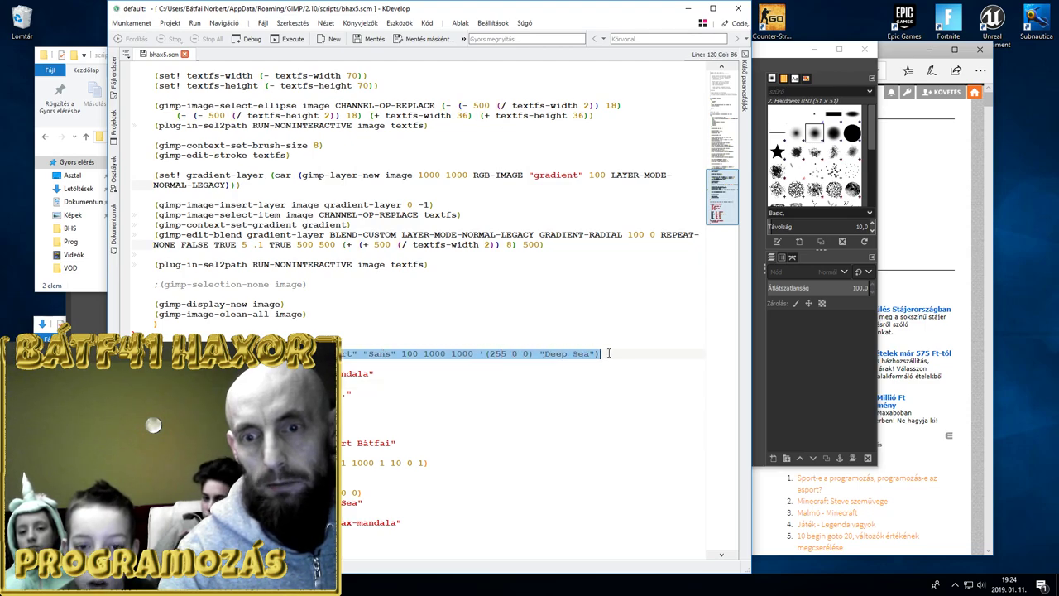
key("Right")
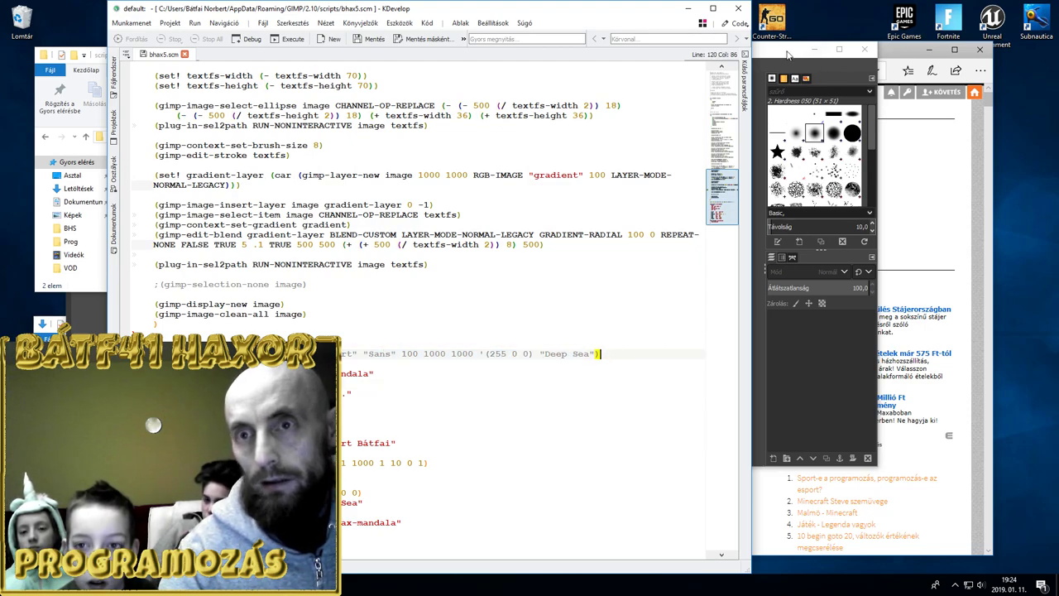
left_click(788, 53)
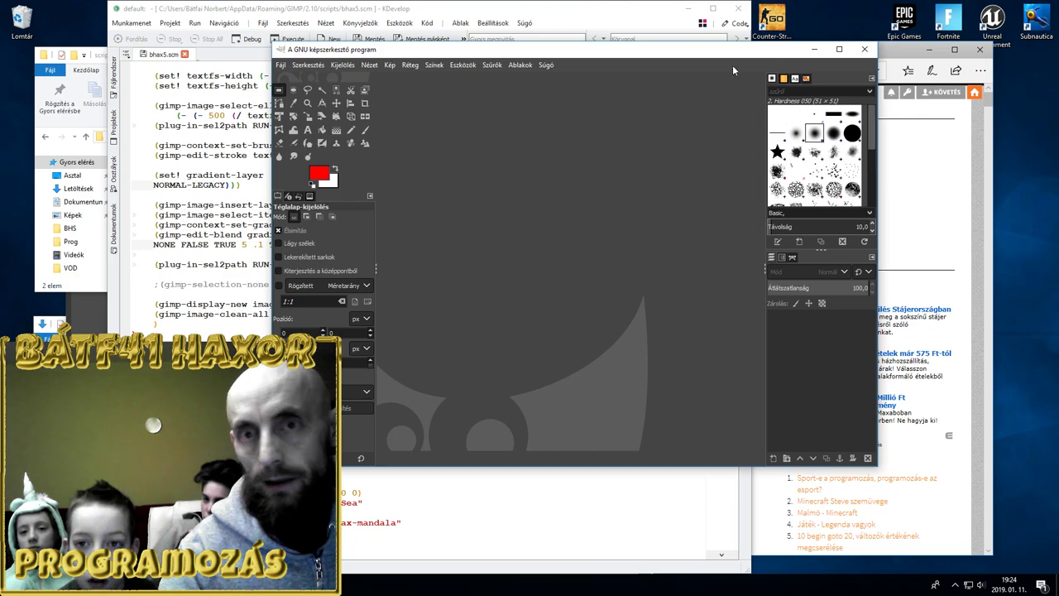
Open the Script-Fu Console from Filters, move it up-left, and return to KDevelop
left_click(493, 64)
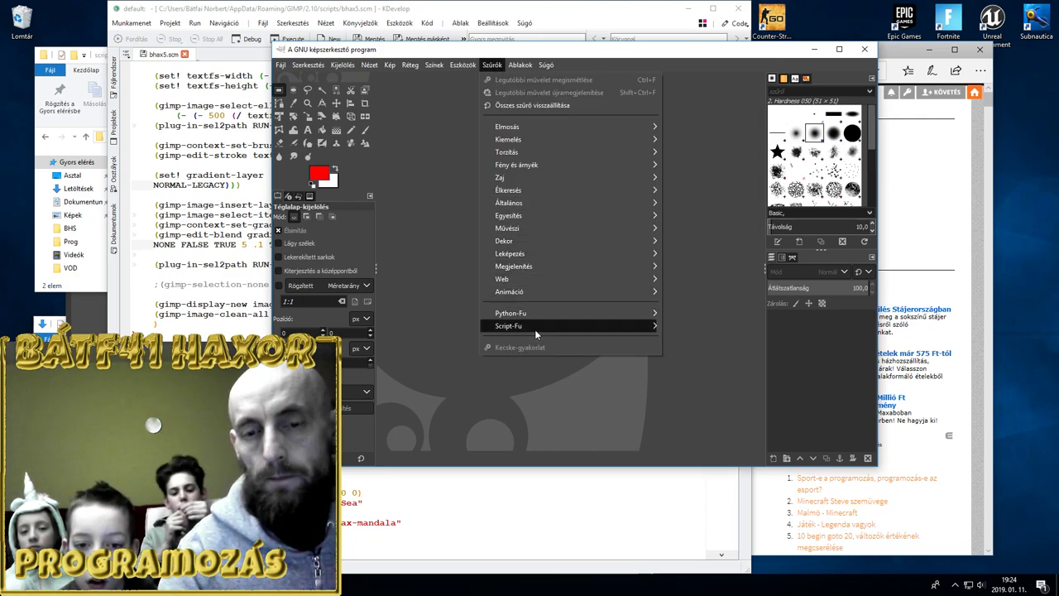
mouse_move(530, 325)
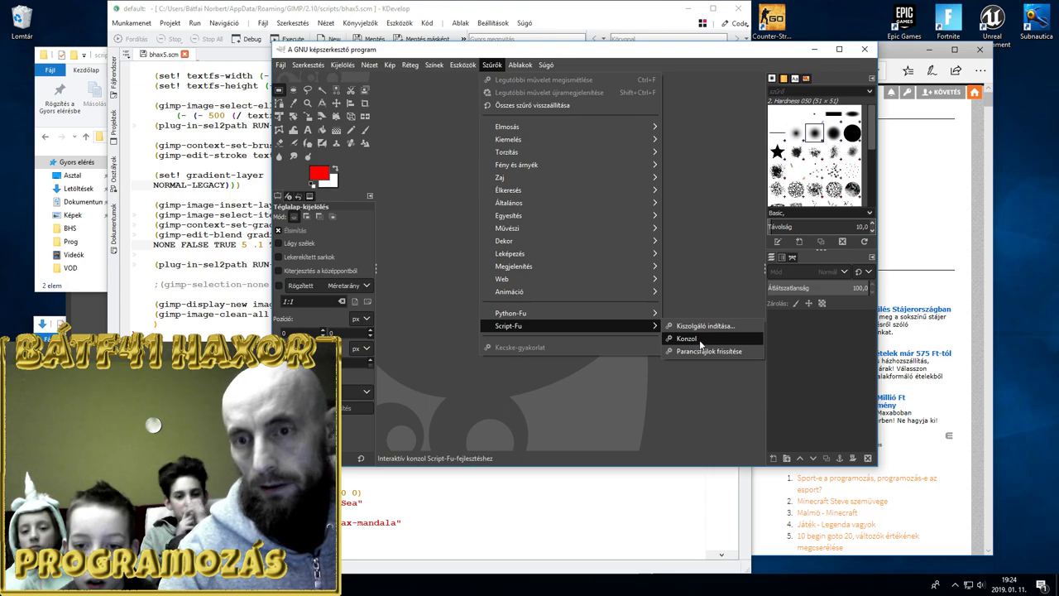
left_click(699, 341)
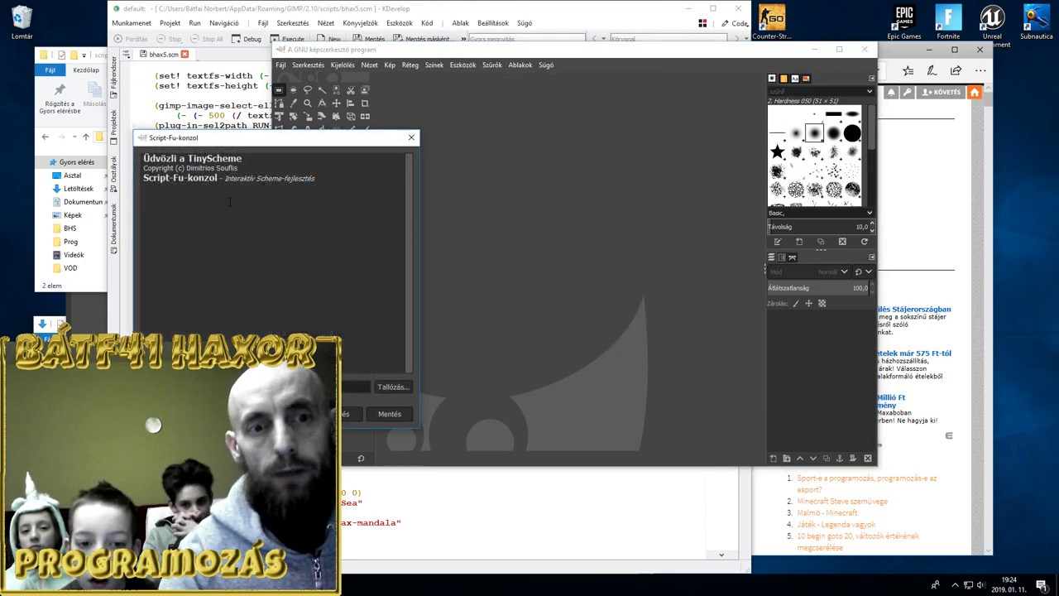
left_click_drag(228, 142, 159, 44)
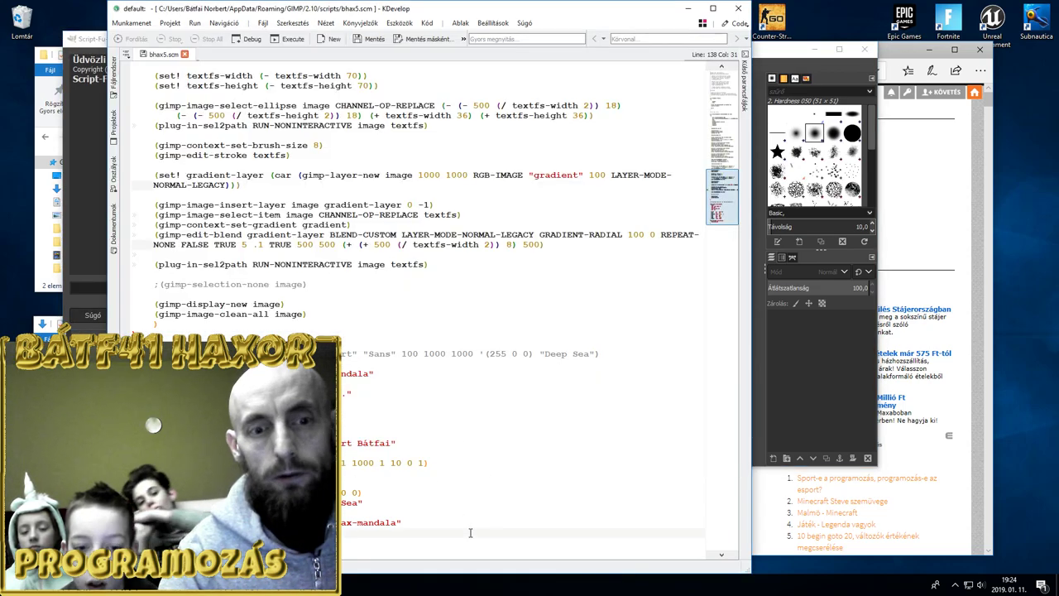
left_click(251, 334)
Copy the entire bhax5.scm script and minimize KDevelop to reveal the console
mouse_move(251, 333)
left_mouse_down()
mouse_move(132, 66)
mouse_move(165, 27)
left_mouse_up()
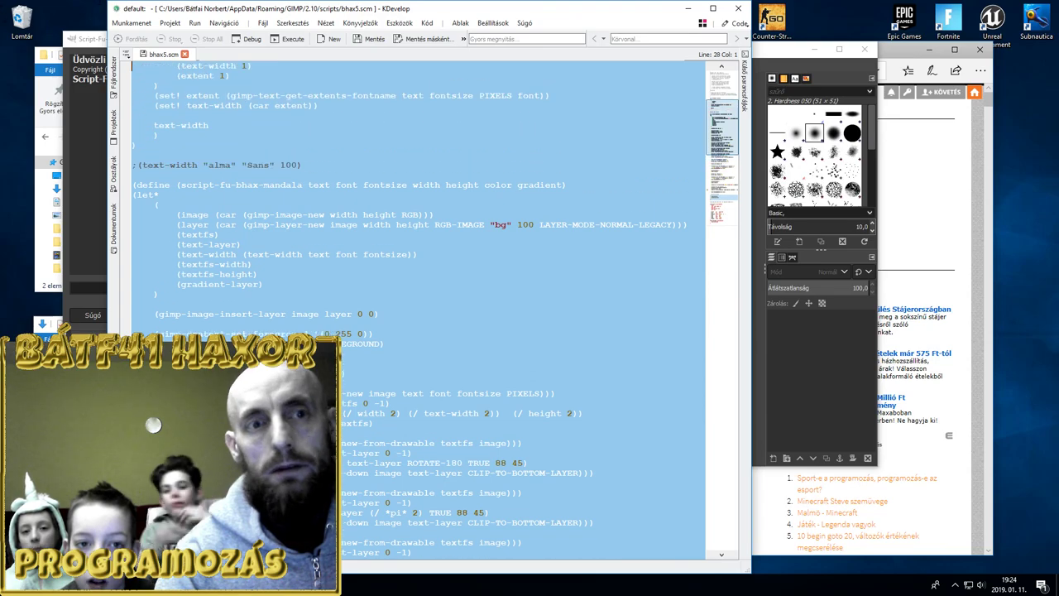
left_click_drag(165, 27, 132, 29)
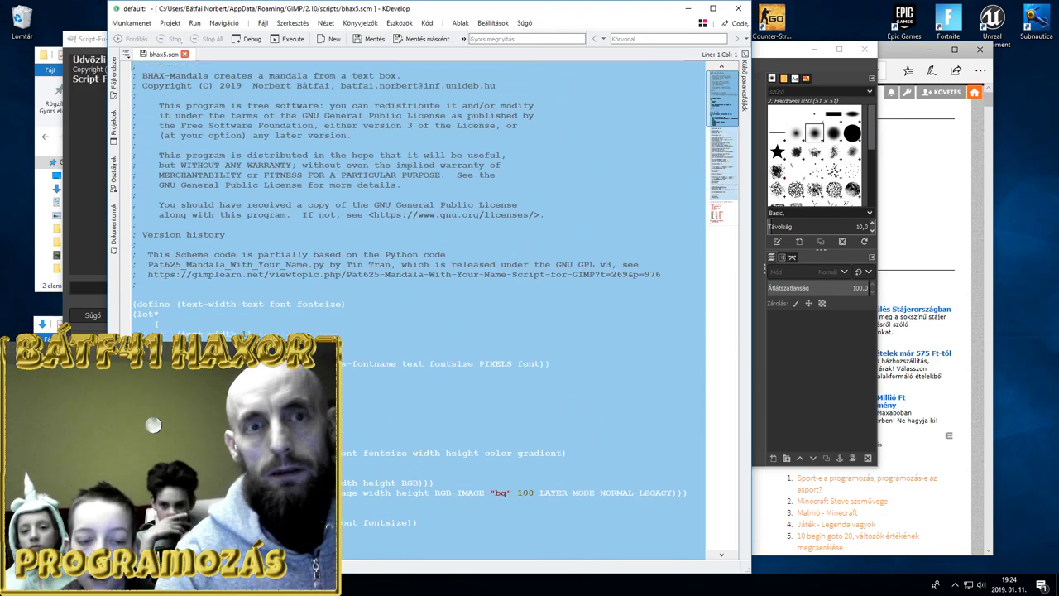
right_click(223, 134)
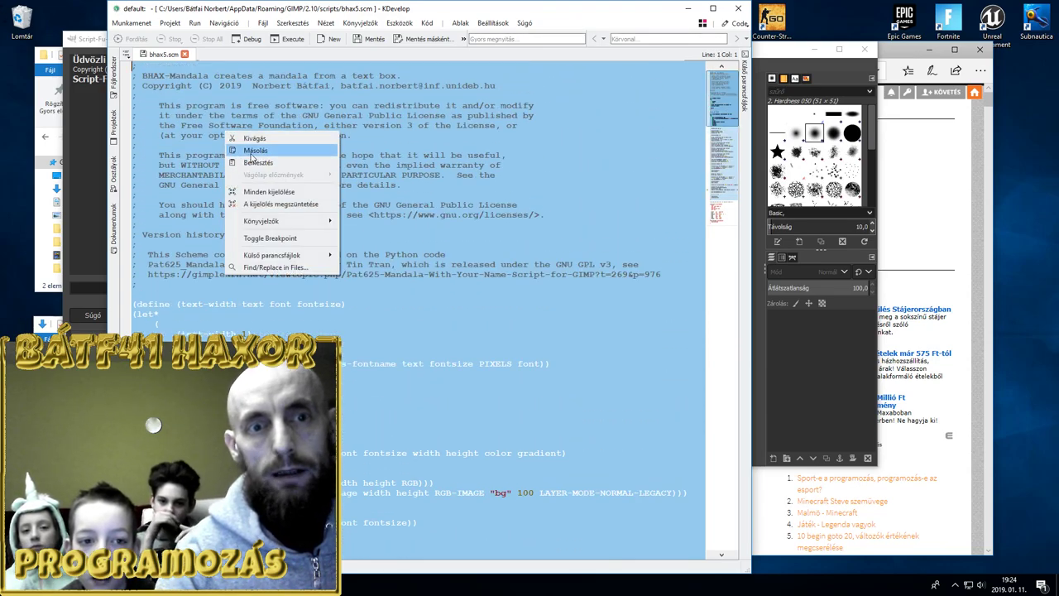
left_click(252, 158)
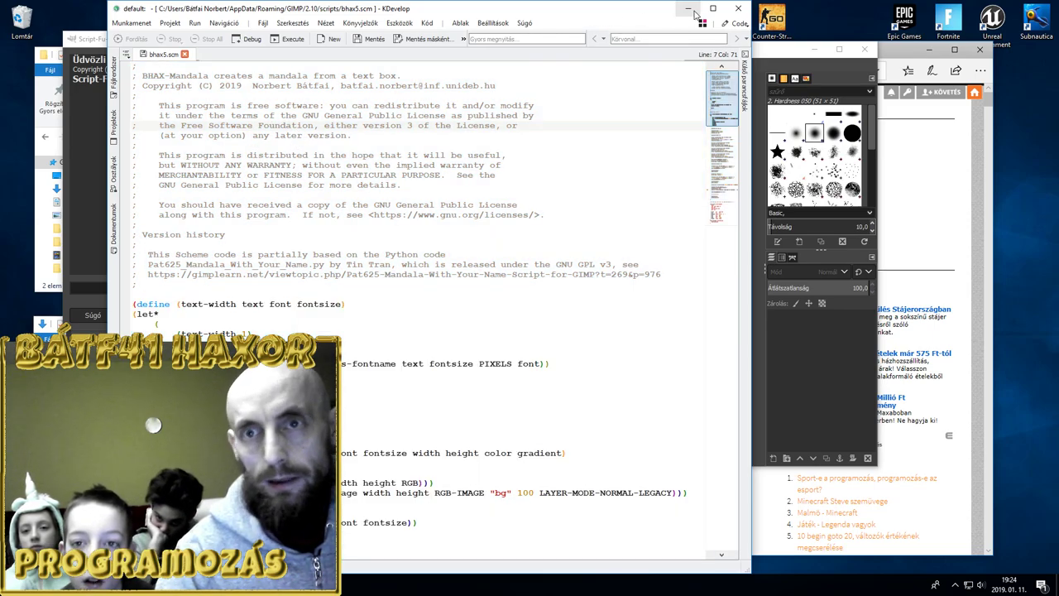
left_click(689, 10)
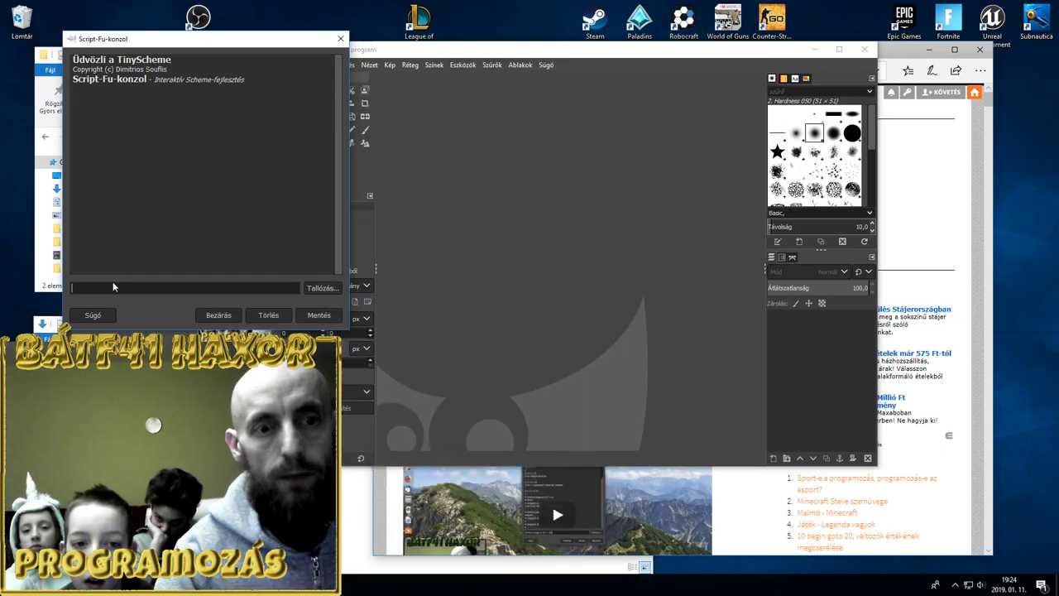
Paste and run the bhax5.scm code in the Script-Fu Console, then switch back to KDevelop
right_click(117, 296)
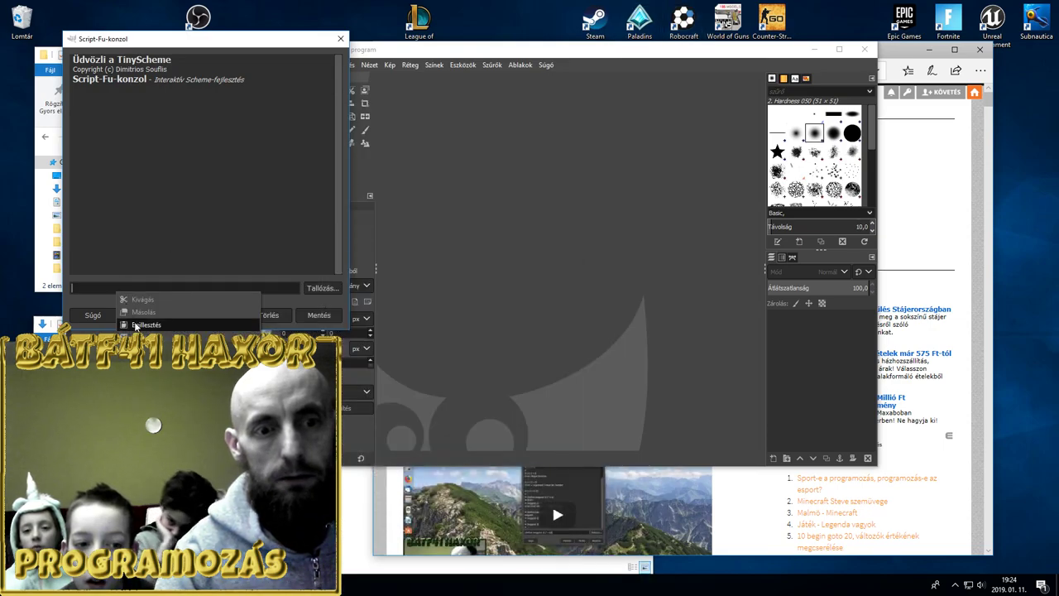
left_click(135, 322)
key("Return")
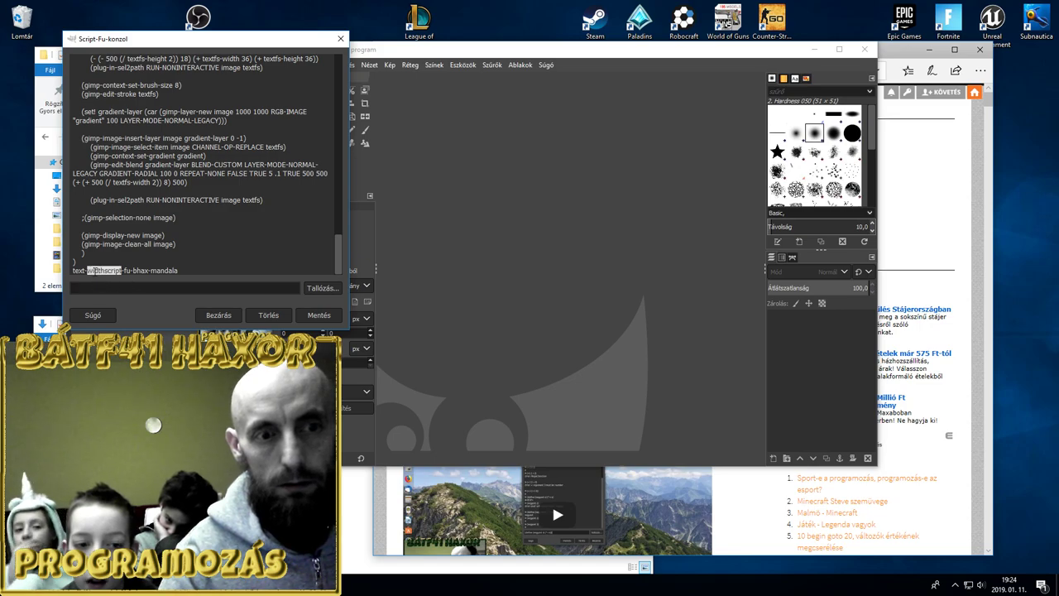
left_click_drag(73, 271, 178, 271)
left_click(108, 285)
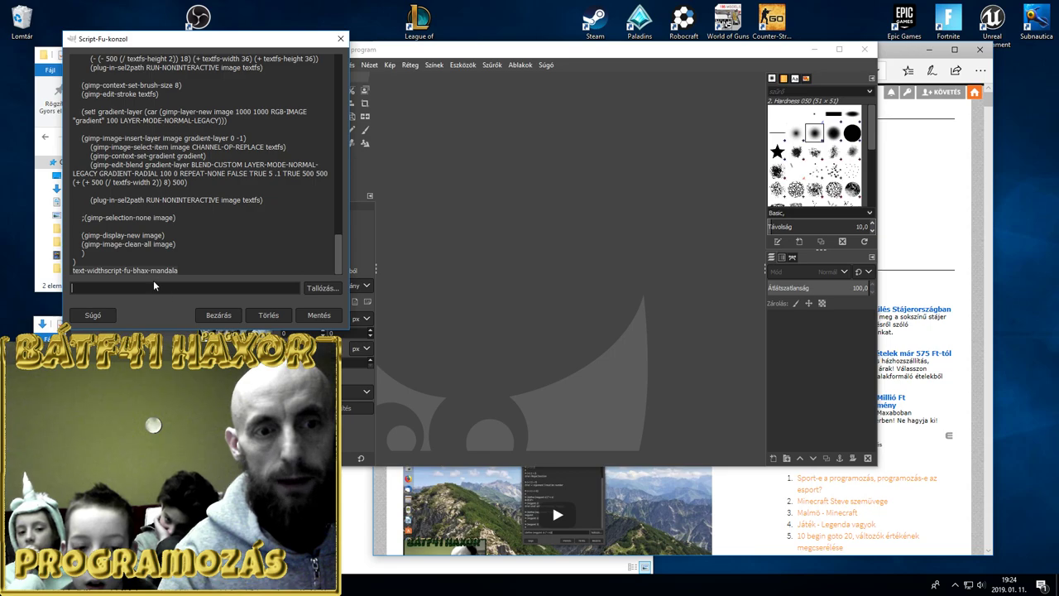
key("alt+Tab")
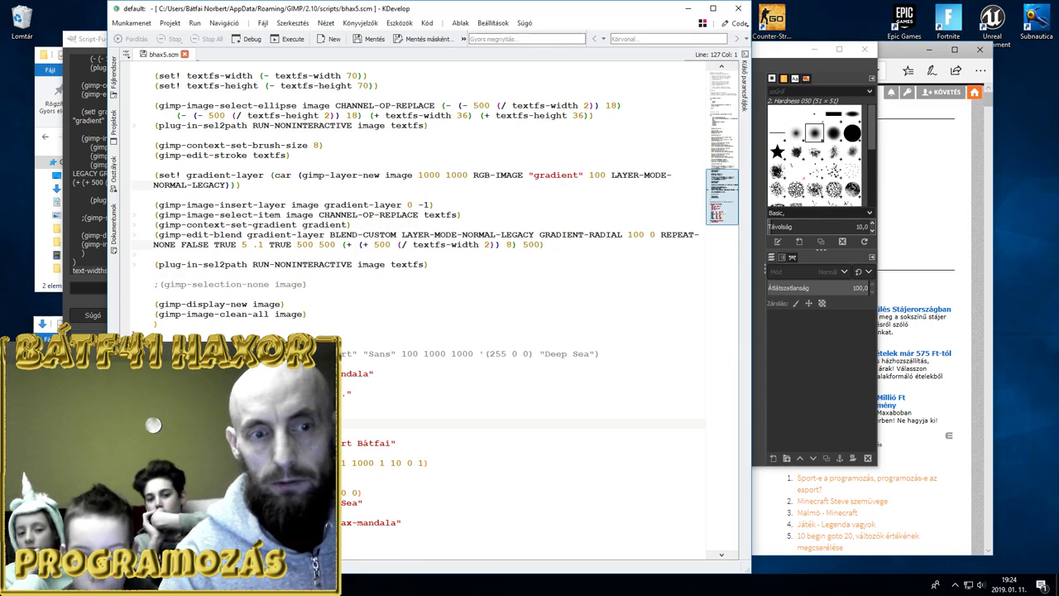
left_click(236, 353)
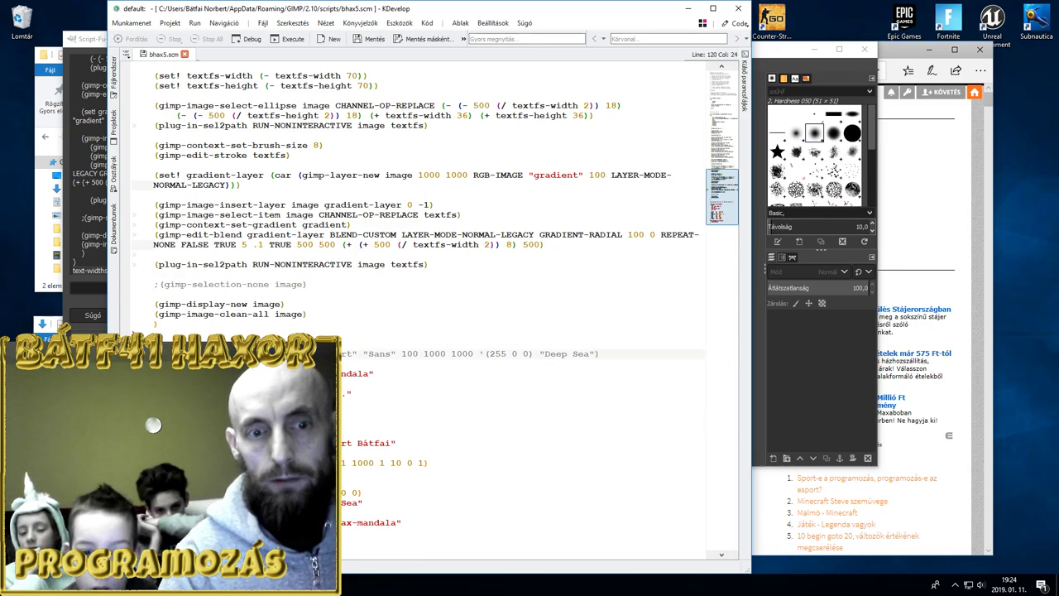
key("Right")
key("Right")
key("Right")
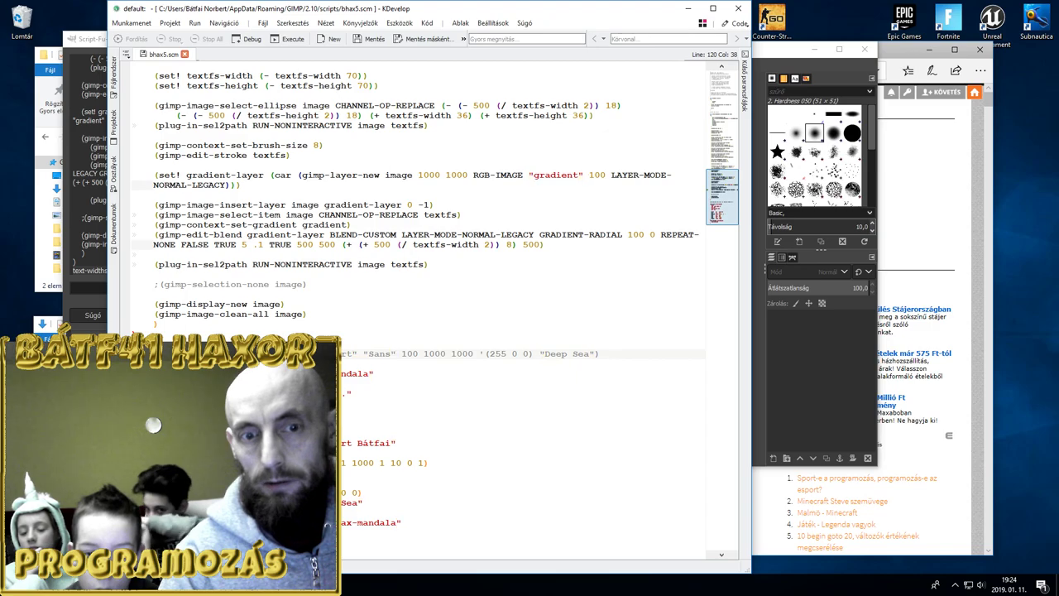
double_click(379, 353)
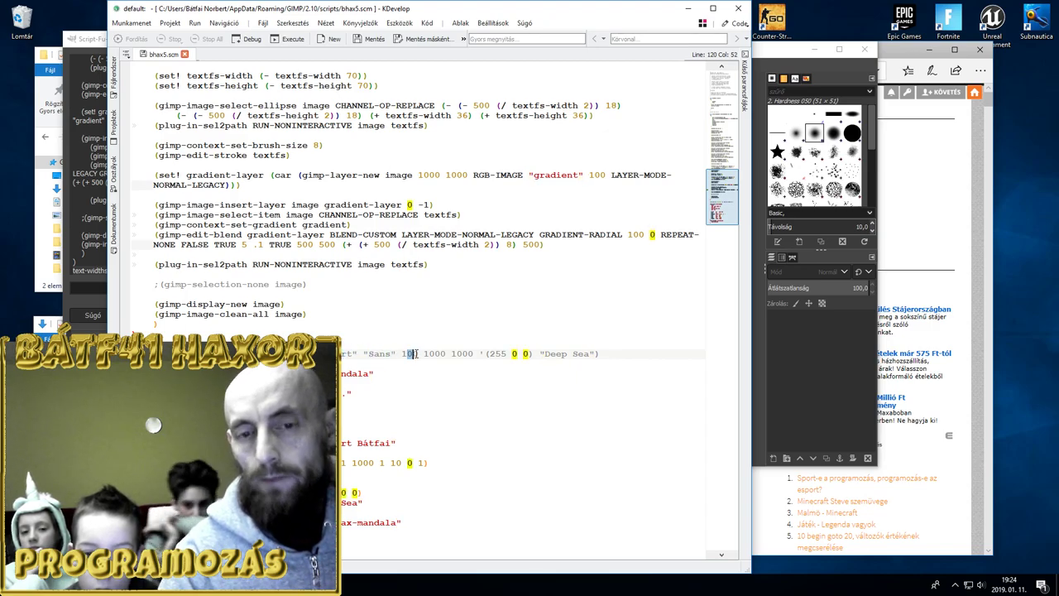
left_click_drag(429, 353, 475, 353)
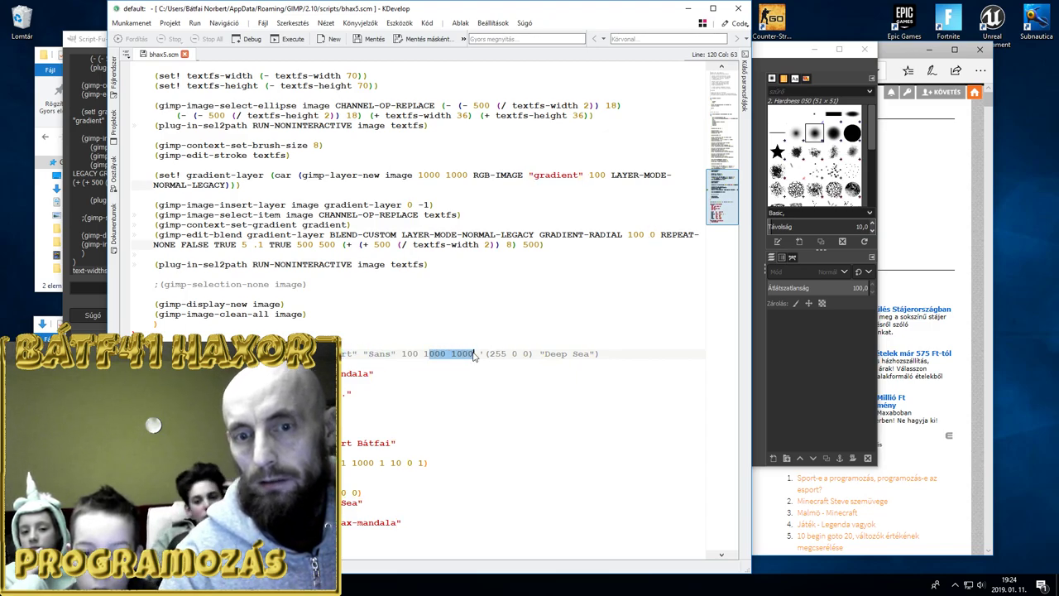
left_click_drag(479, 353, 532, 354)
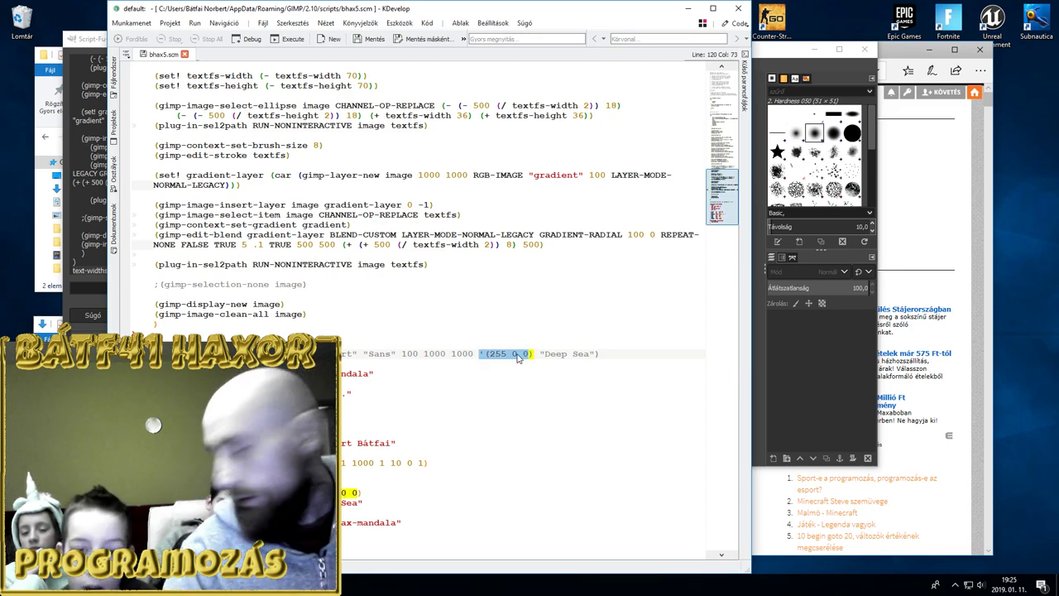
left_click(493, 354)
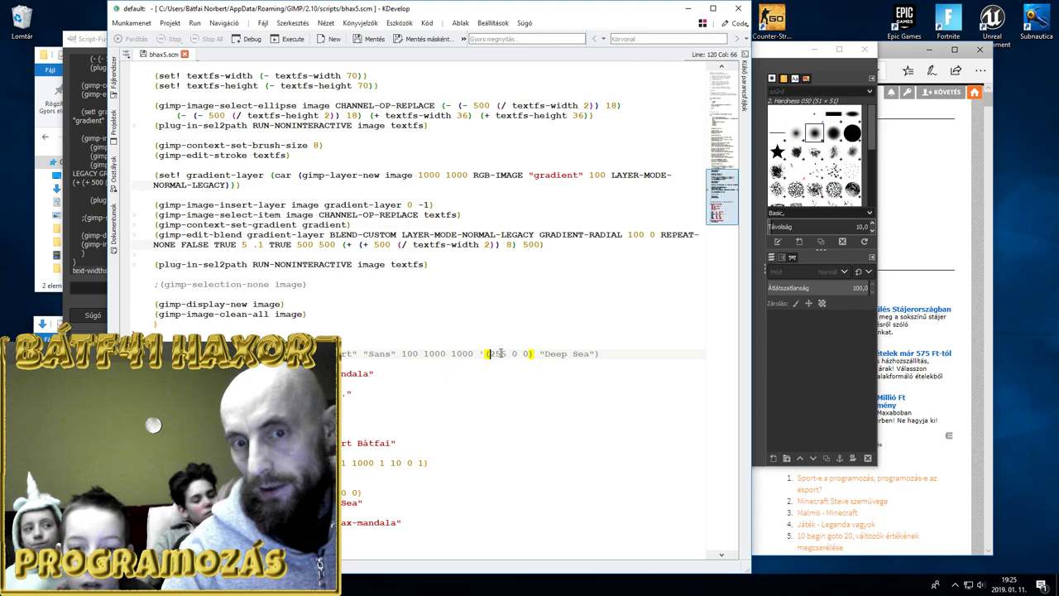
left_click_drag(541, 353, 573, 354)
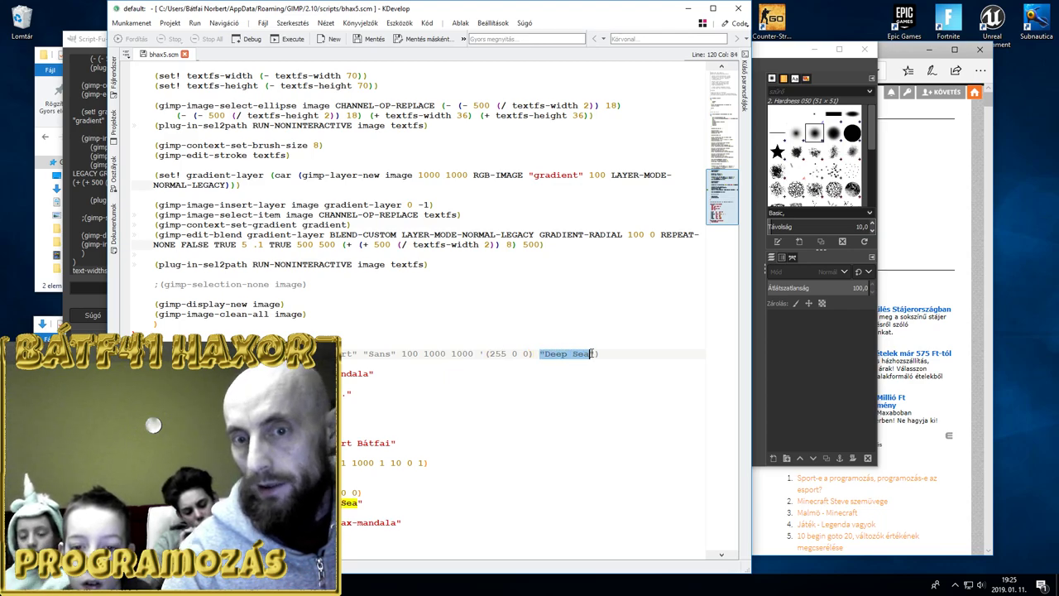
left_click(563, 354)
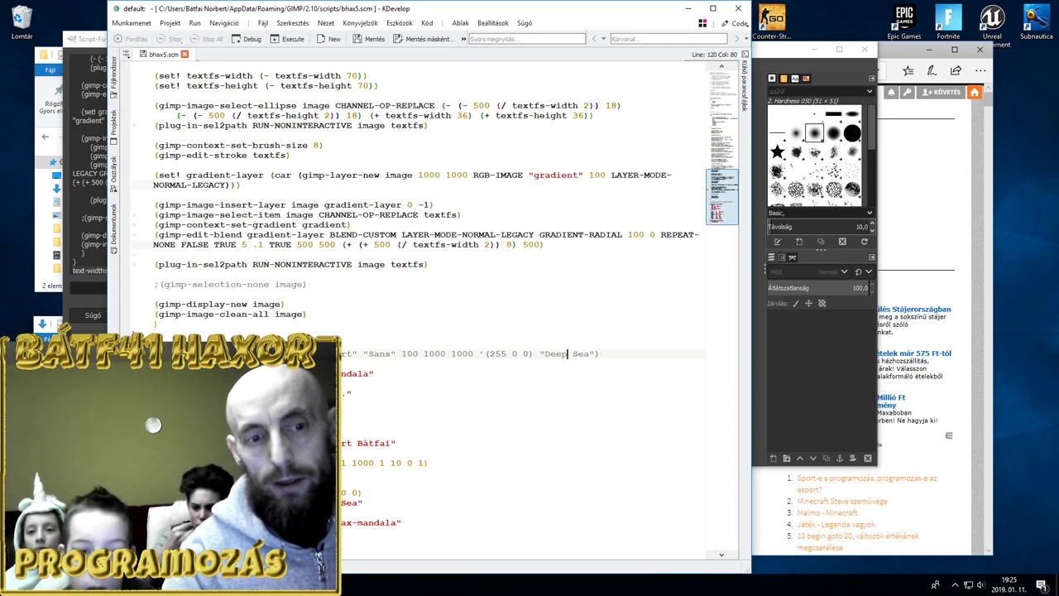
key("Down")
key("Down")
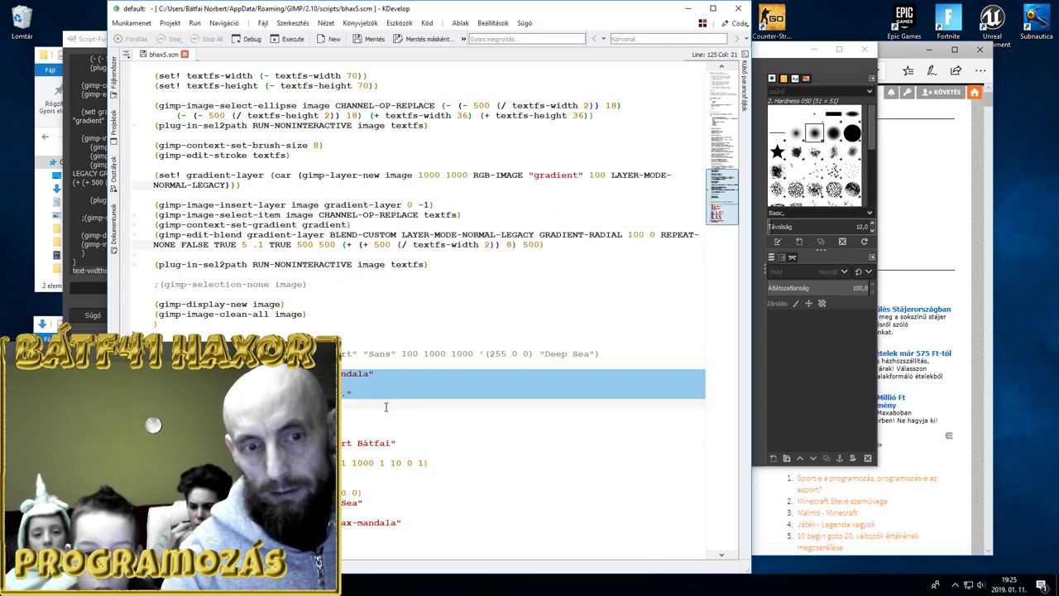
left_click_drag(384, 378, 385, 455)
left_click(385, 453)
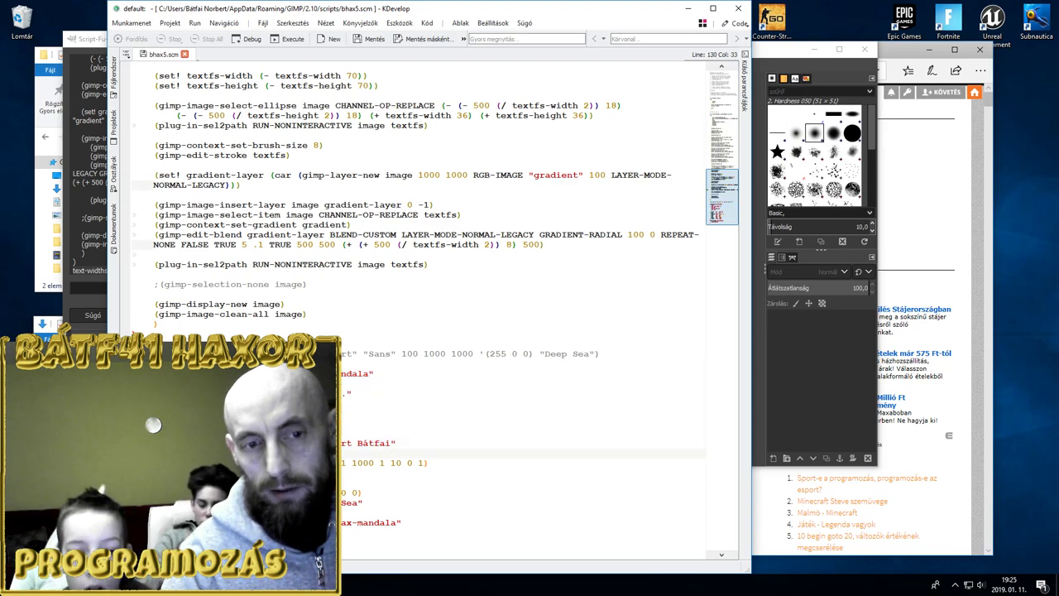
left_click_drag(154, 383, 223, 422)
left_click(224, 423)
left_click(230, 443)
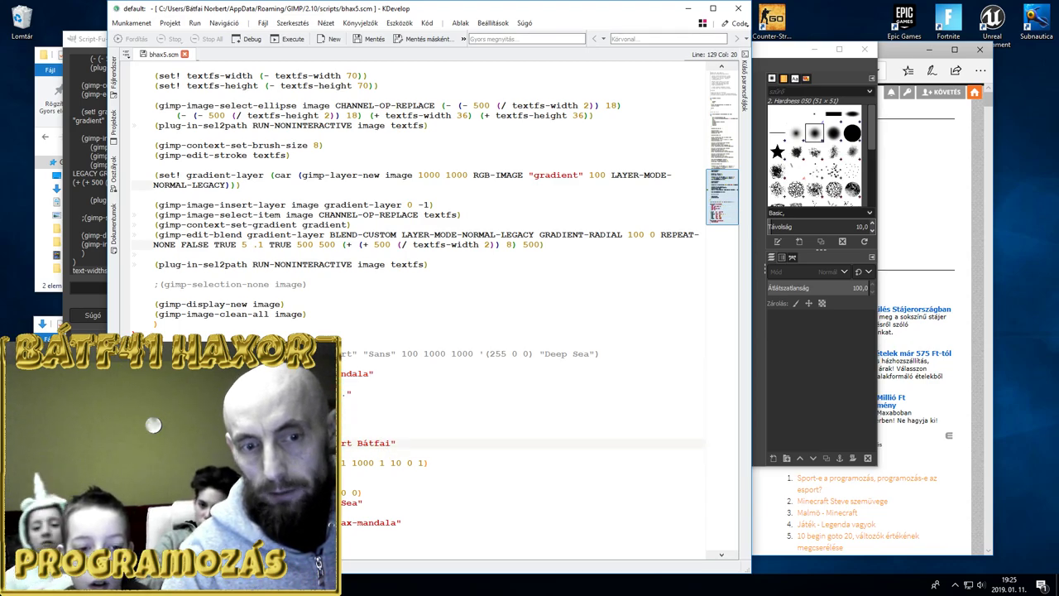
key("Down")
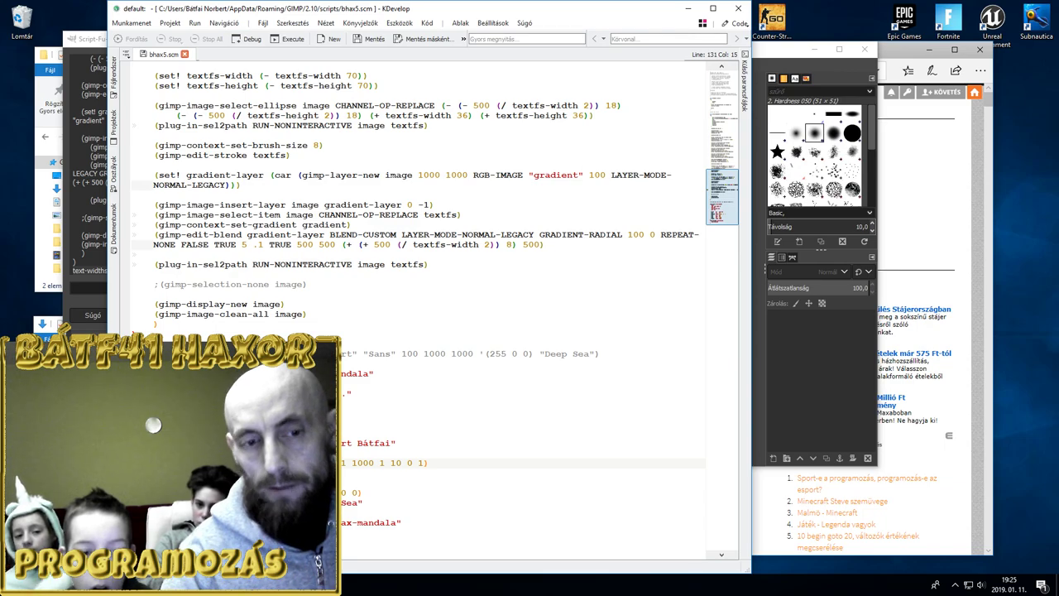
left_click(186, 443)
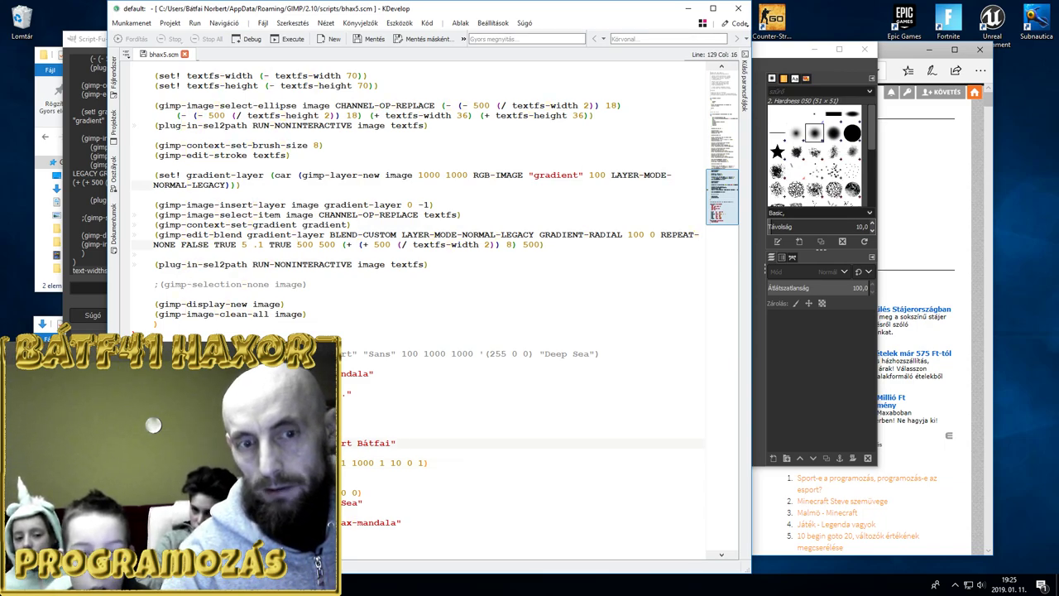
left_click(377, 353)
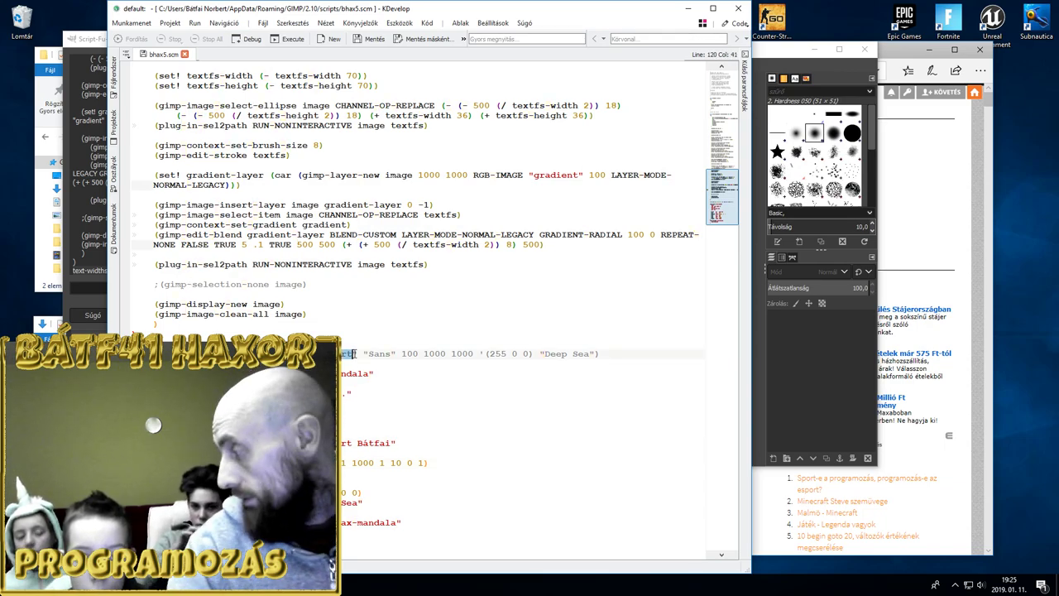
key("shift+Right")
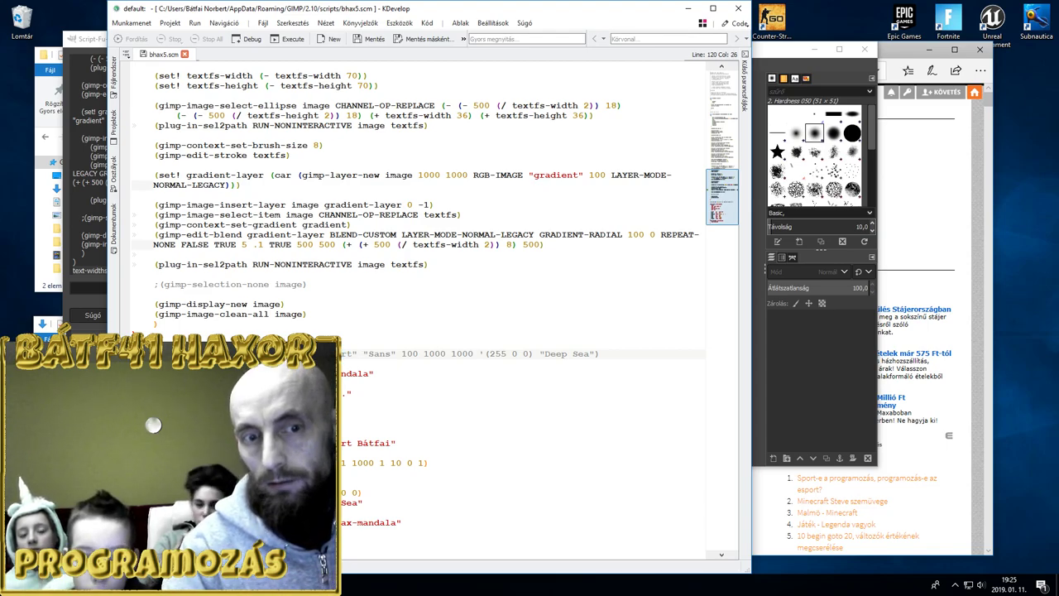
left_click(275, 453)
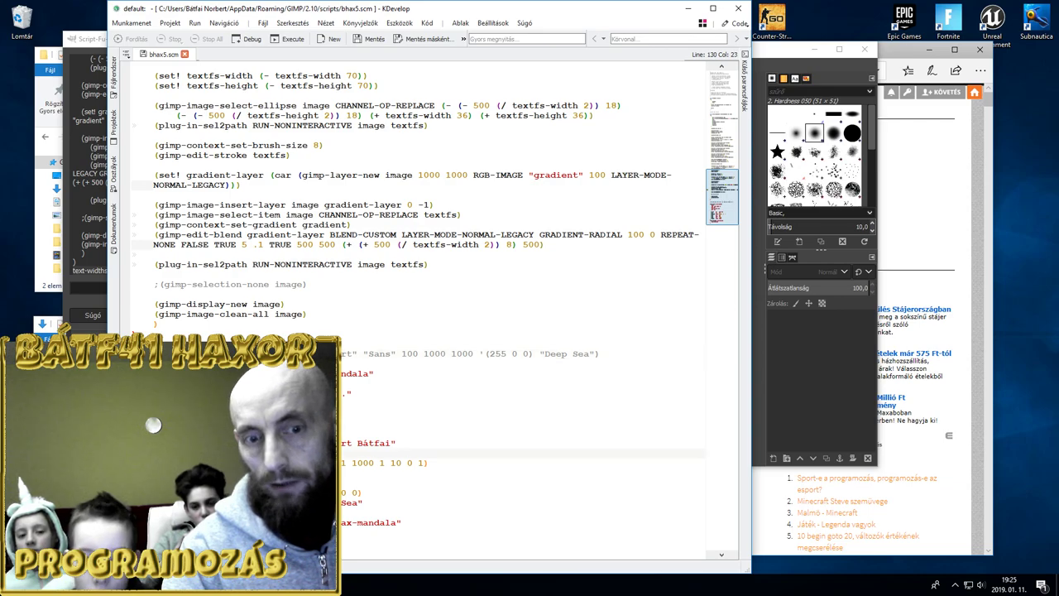
left_click_drag(363, 353, 379, 354)
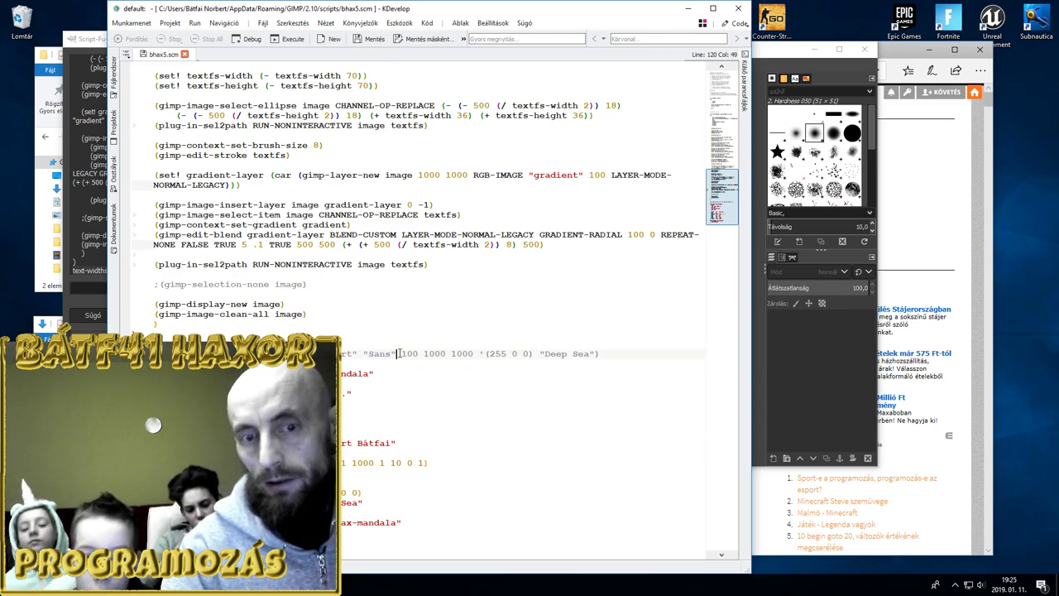
left_click(314, 463)
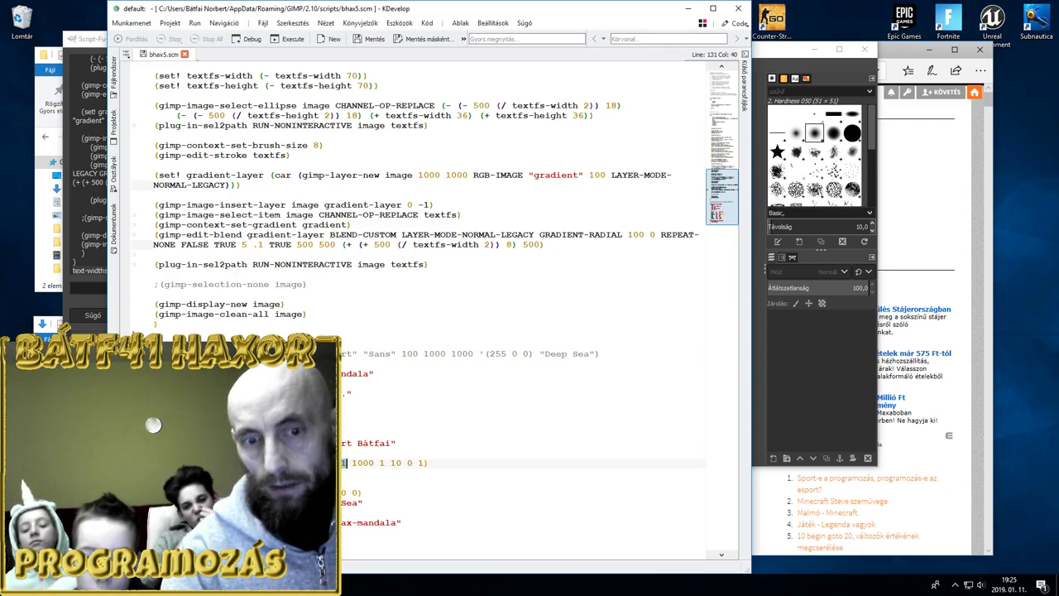
left_click(436, 354)
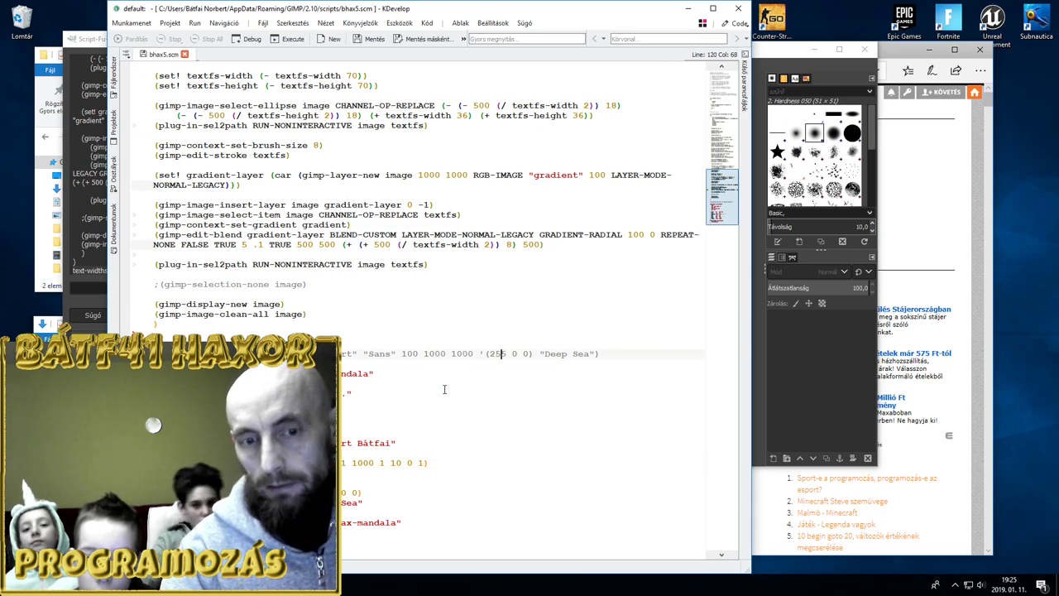
left_click(219, 472)
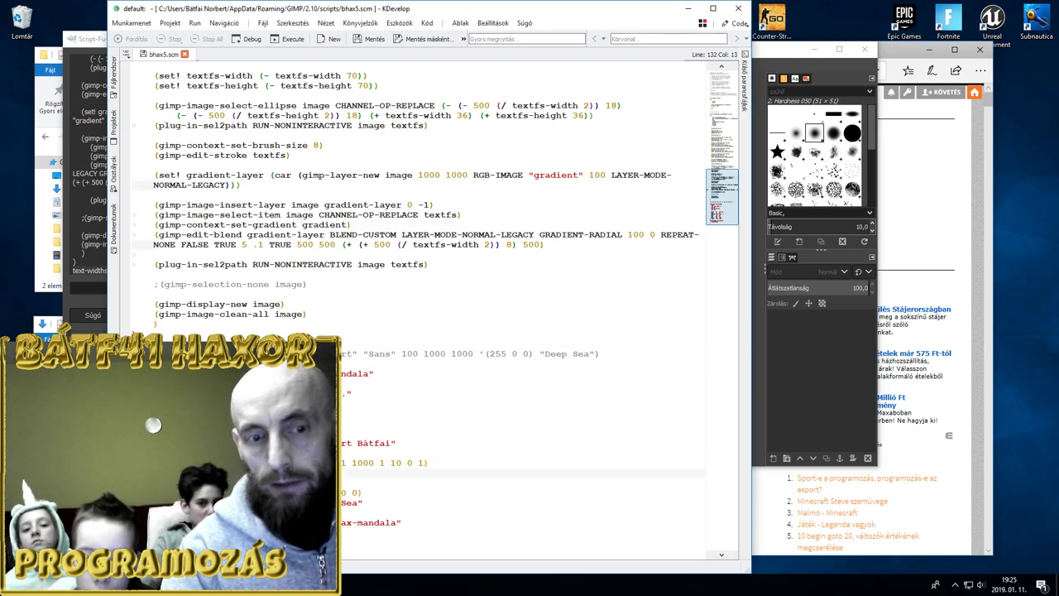
left_click(213, 493)
left_click(289, 502)
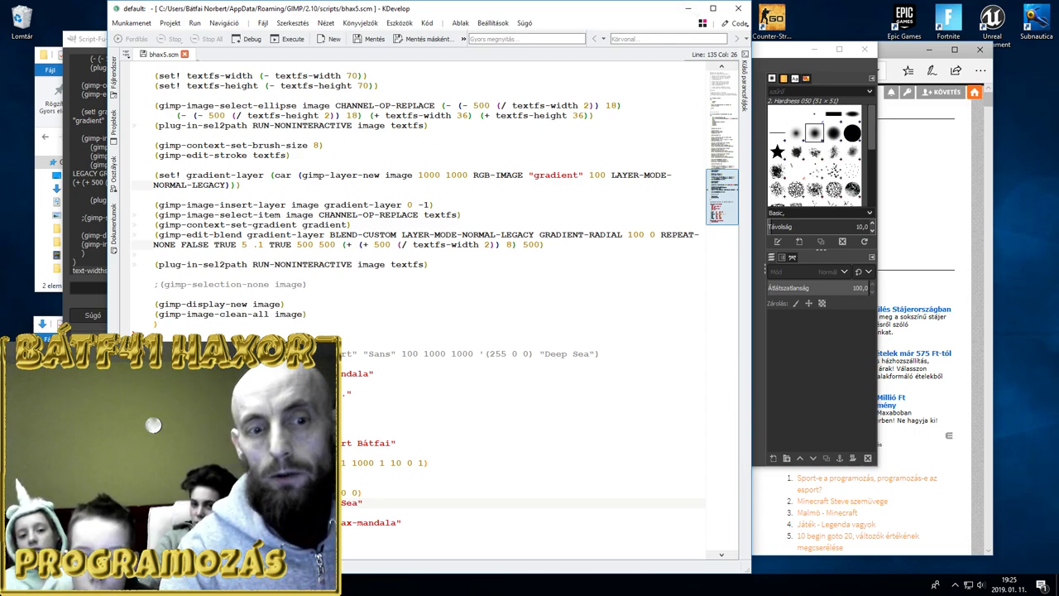
left_click_drag(397, 443, 362, 502)
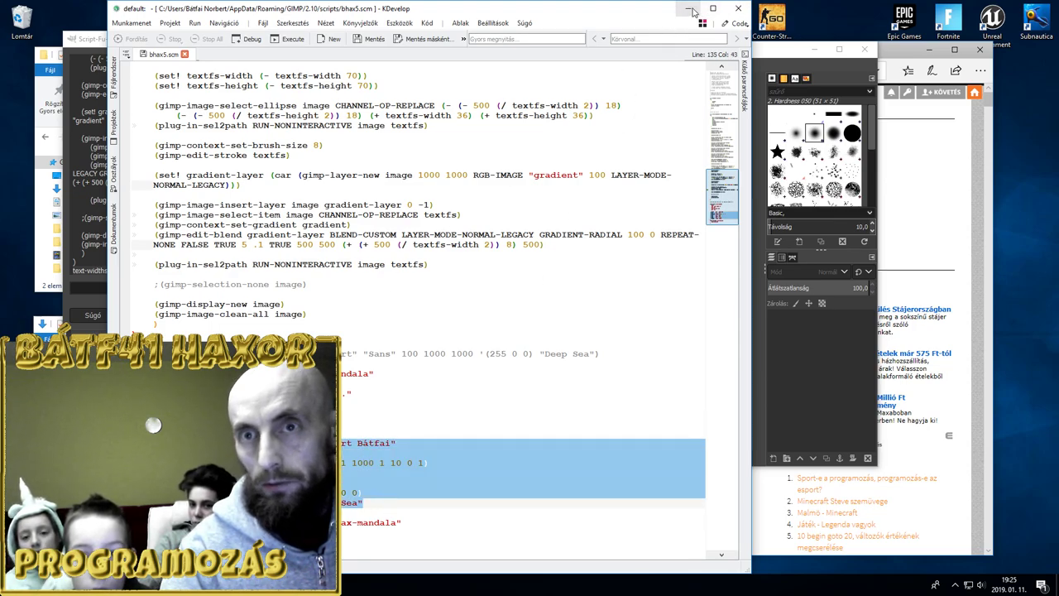
Copy line 120's script-fu-bhax-mandala call with the Sans font and Deep Sea gradient
left_click(685, 8)
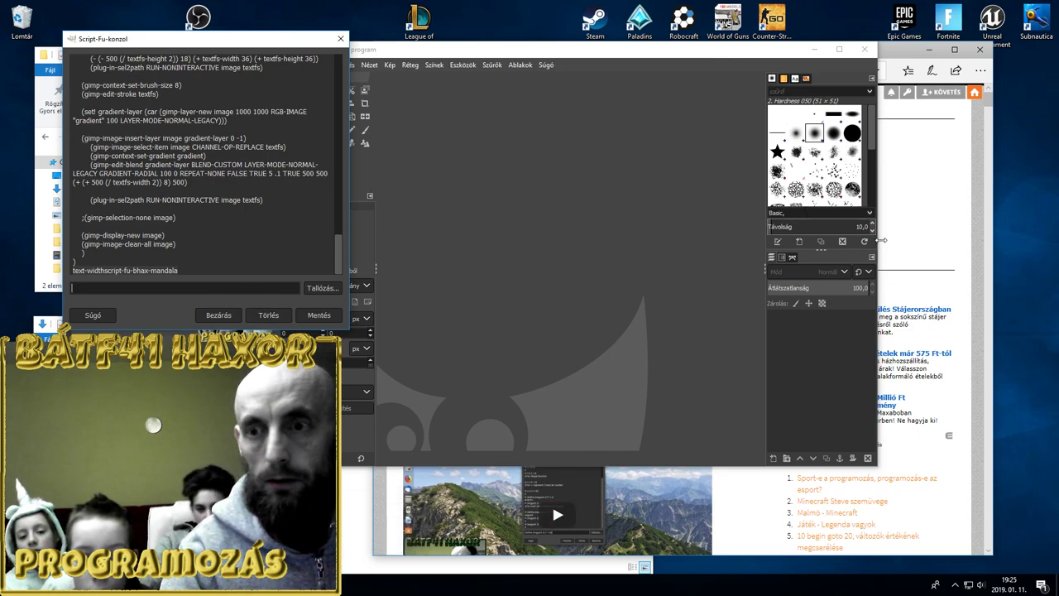
key("alt+Tab")
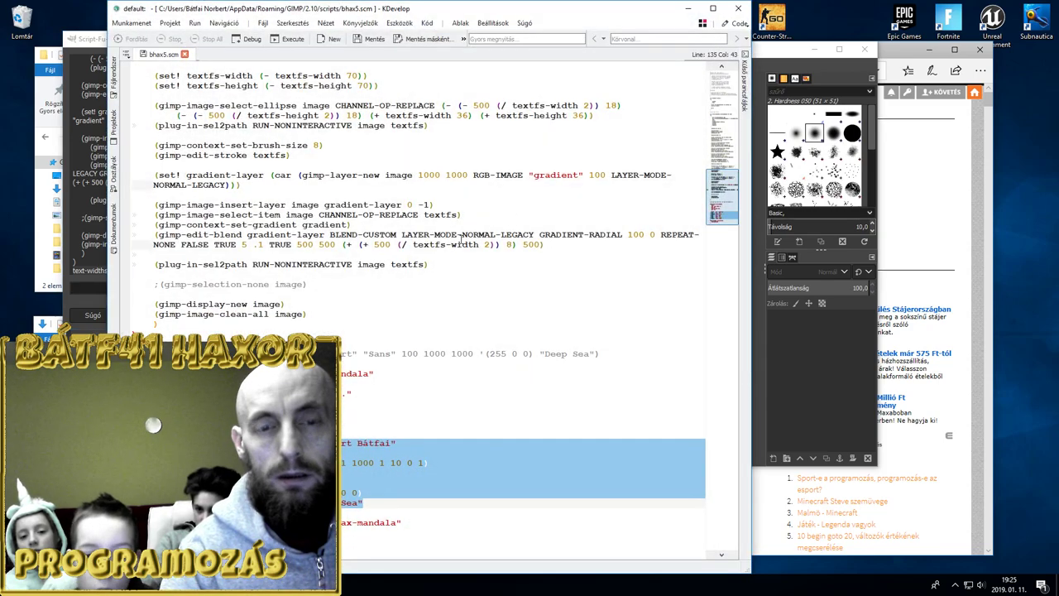
left_click(160, 353)
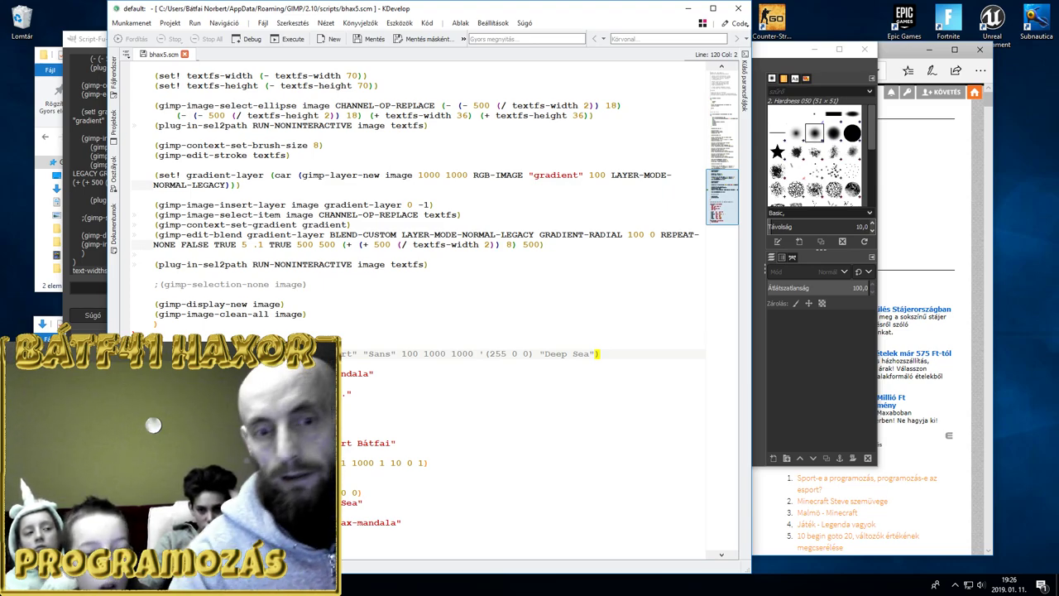
left_click(396, 443)
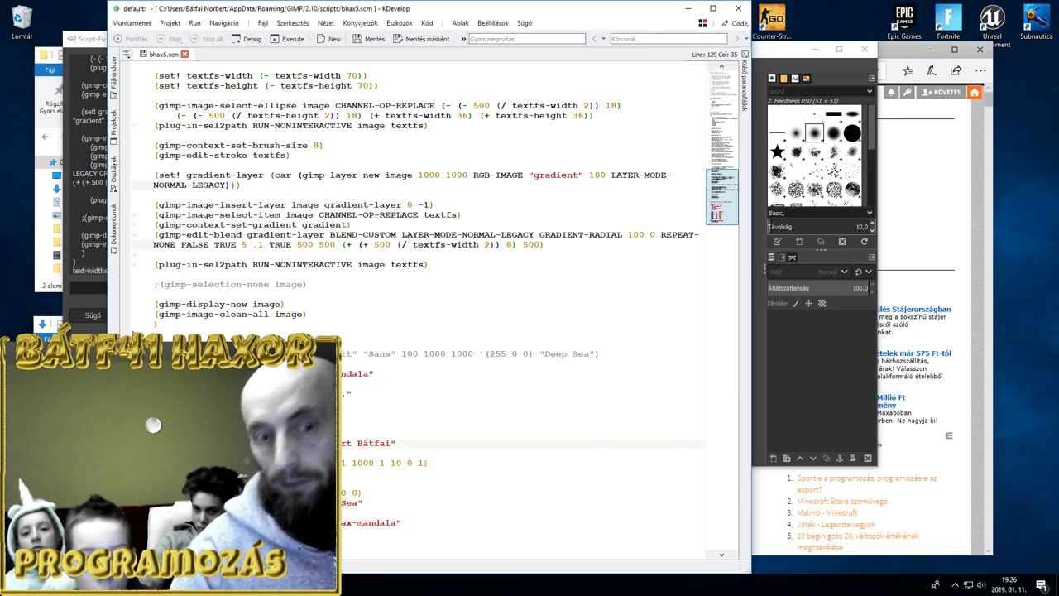
left_click_drag(157, 354, 601, 353)
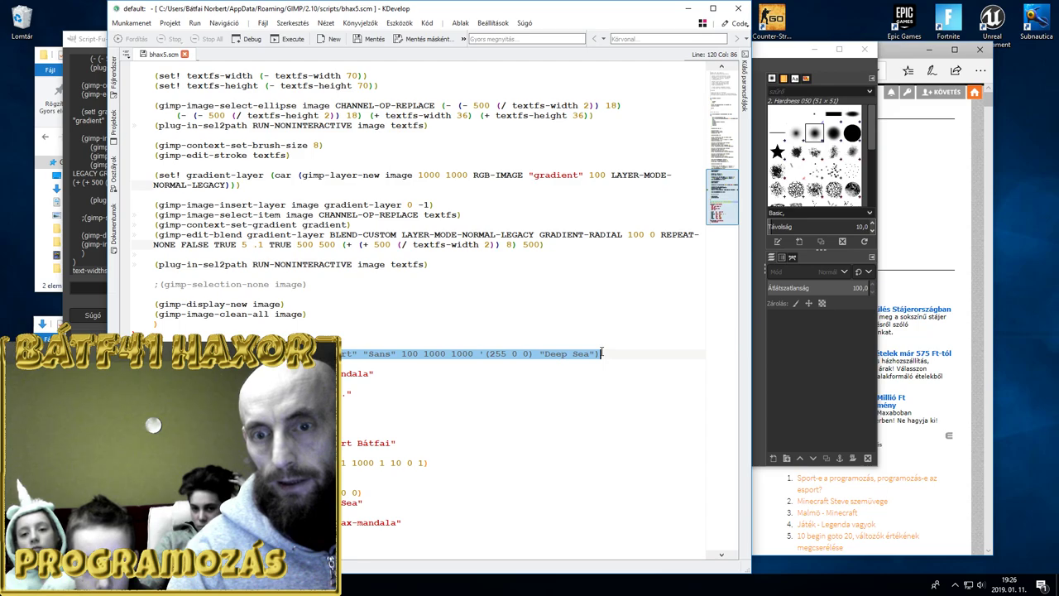
right_click(585, 354)
left_click(603, 373)
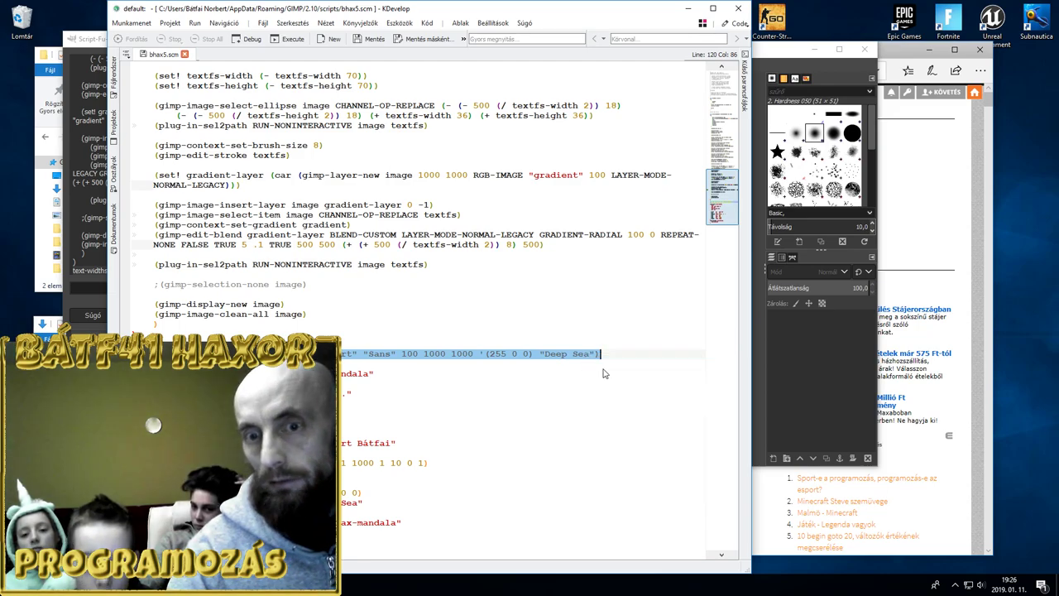
left_click(74, 288)
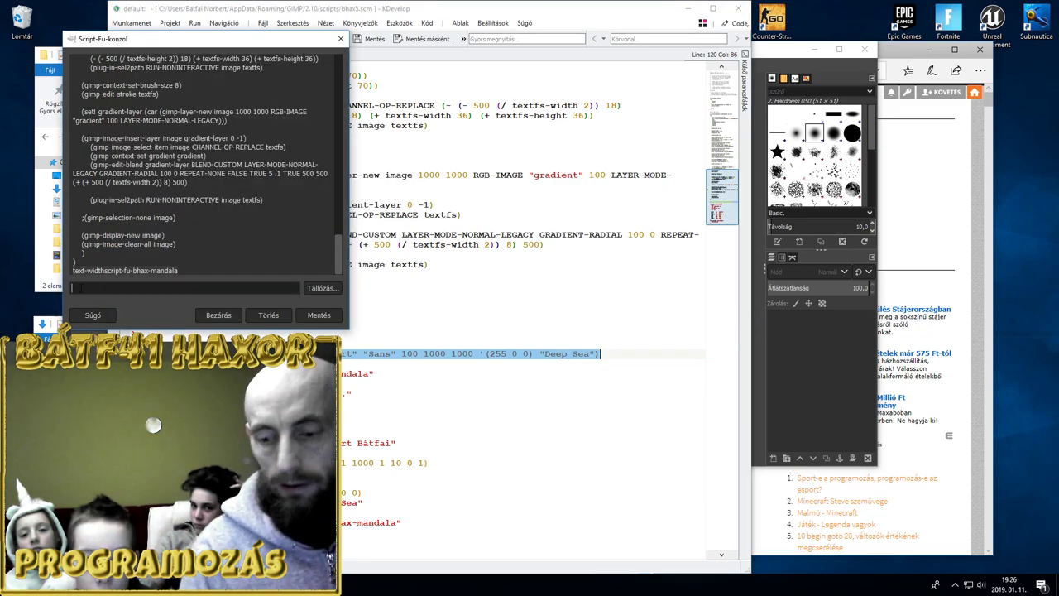
Run the mandala call to produce a 1000×1000 ring of the name over a cyan-blue gradient
key("ctrl+v")
key("Return")
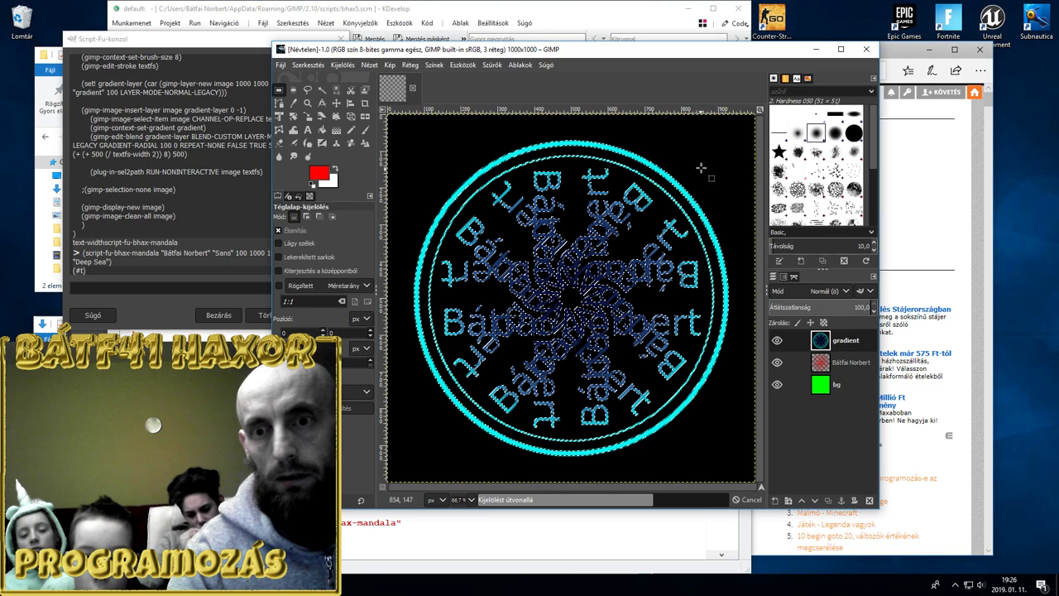
left_click(706, 153)
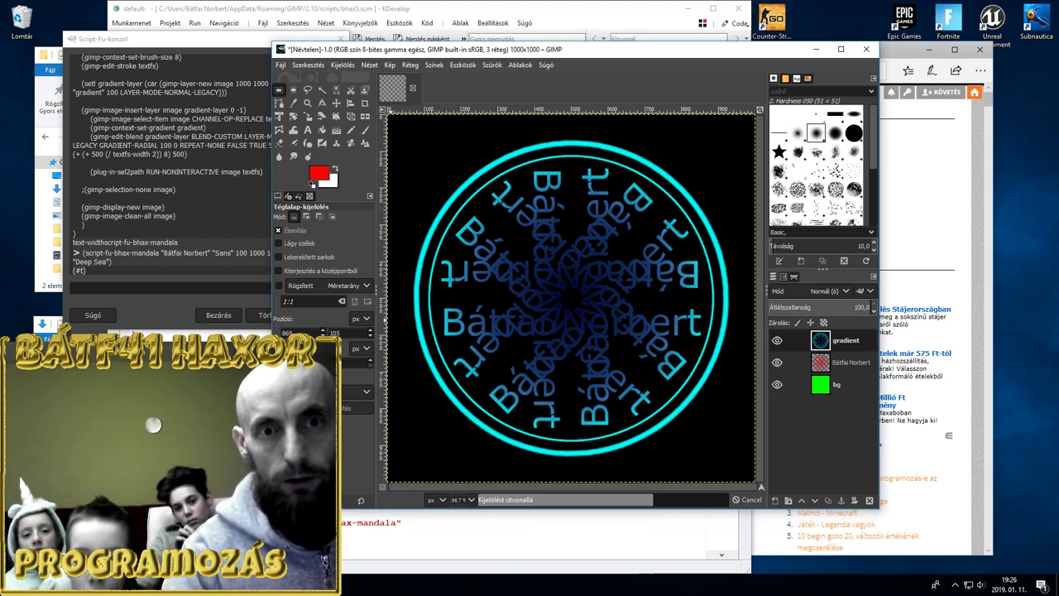
left_click(281, 66)
mouse_move(305, 92)
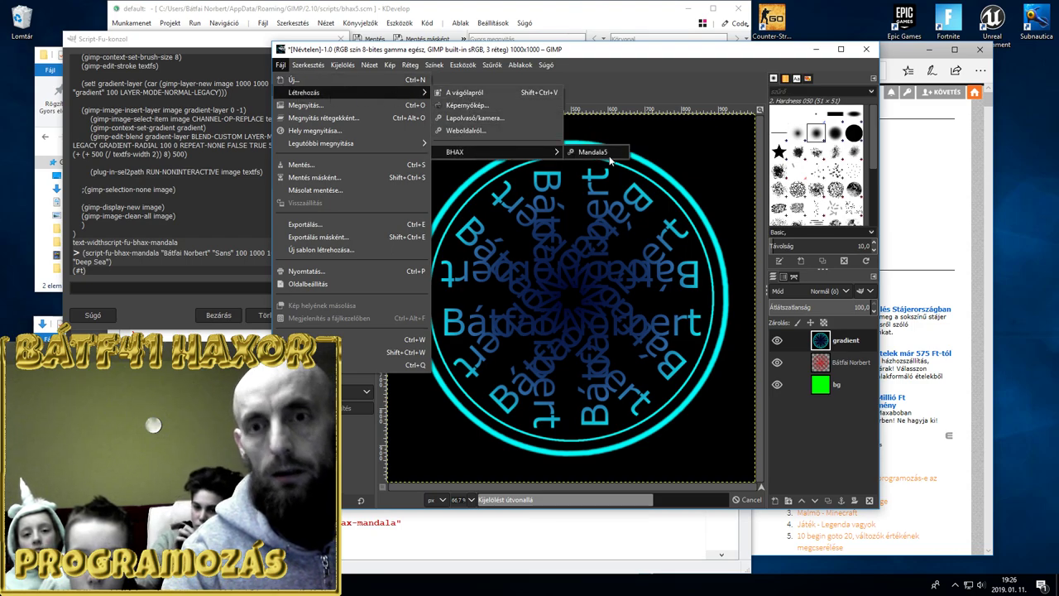
Launch Mandala5 and arrange windows so its dialog (Sans 100, 1000×1000, red) shows beside KDevelop
left_click(609, 155)
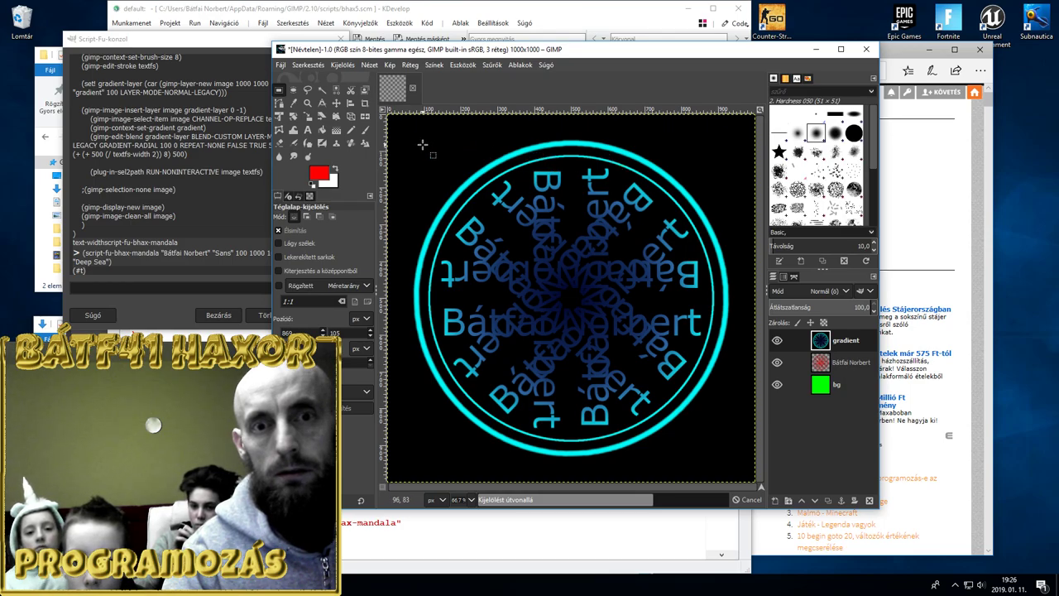
left_click(815, 50)
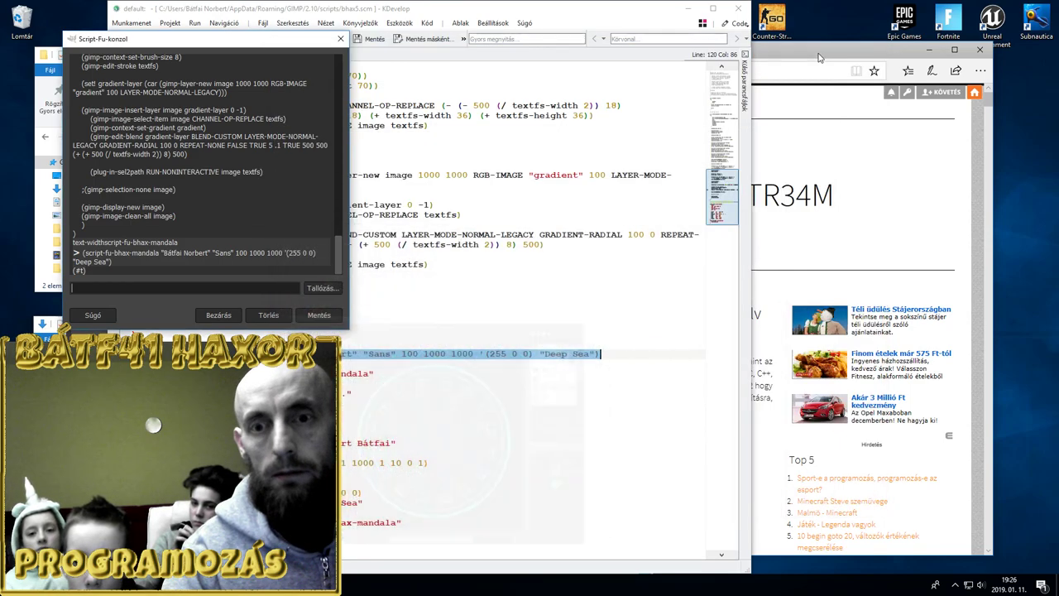
left_click(692, 10)
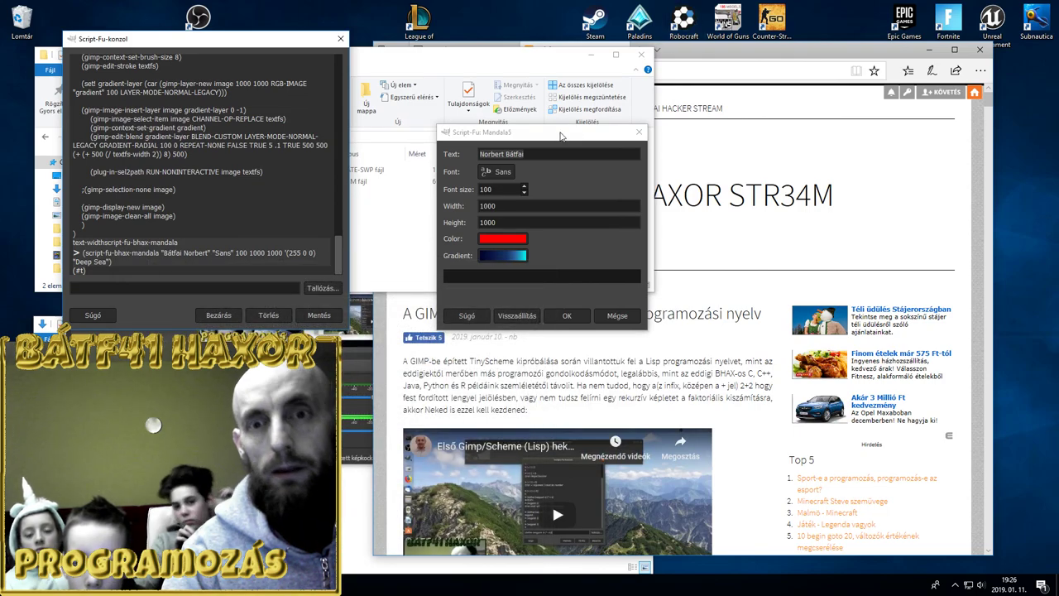
left_click_drag(530, 131, 587, 29)
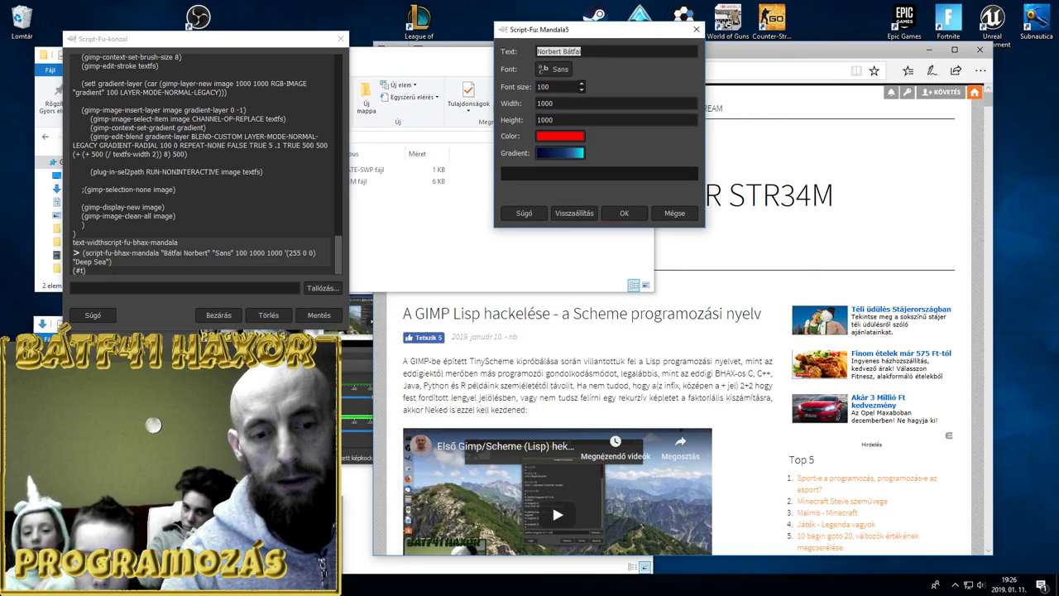
key("alt+Tab")
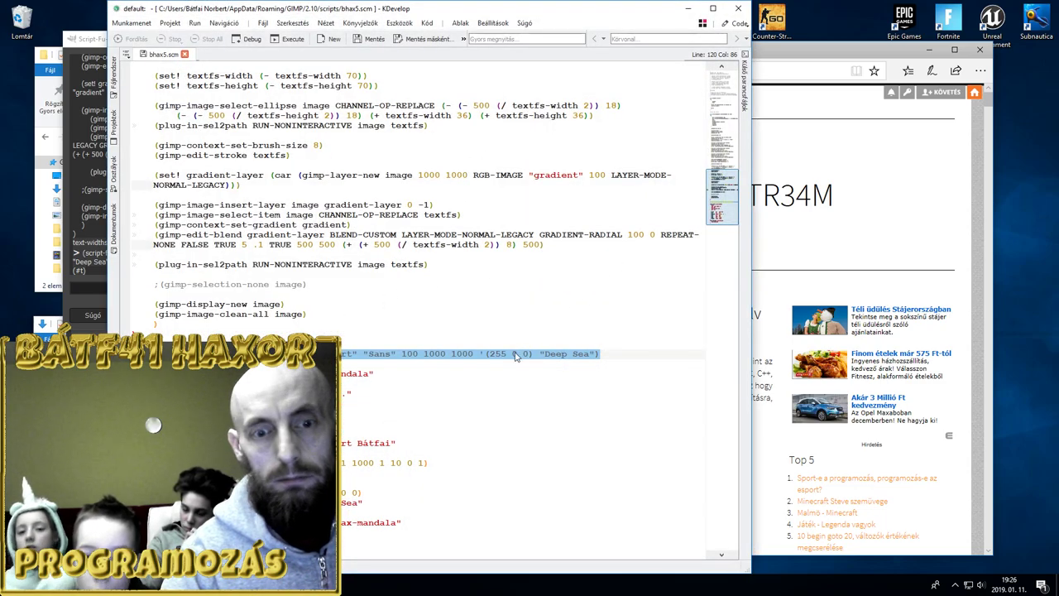
left_click(514, 356)
mouse_move(678, 8)
left_mouse_down()
mouse_move(620, 9)
mouse_move(497, 339)
left_mouse_up()
left_click(705, 90)
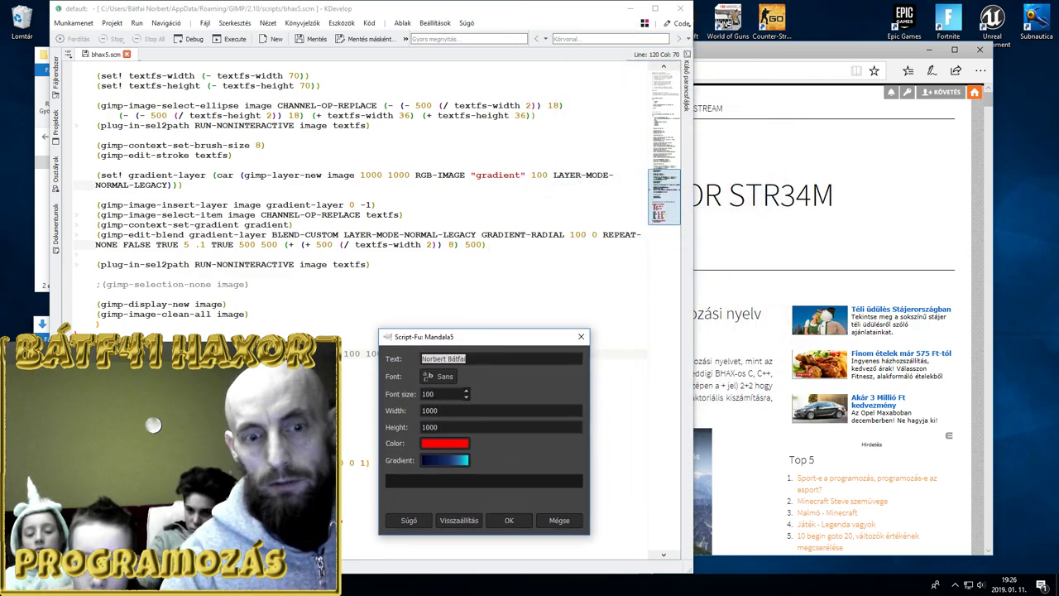
left_click(445, 358)
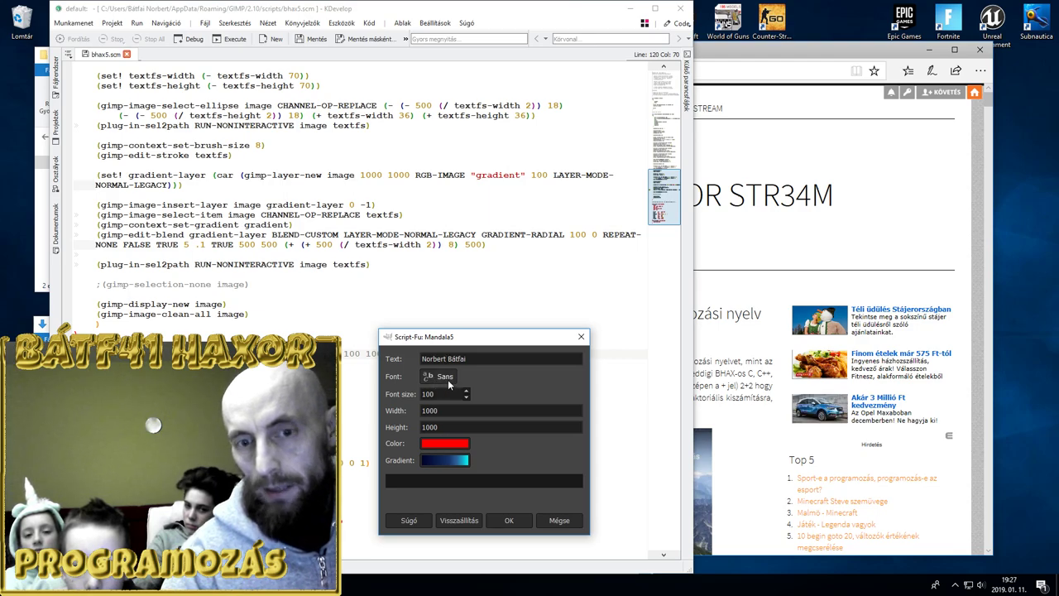
Open the Mandala5 font chooser, reposition it, and close it with 8514fix still set
left_click(447, 378)
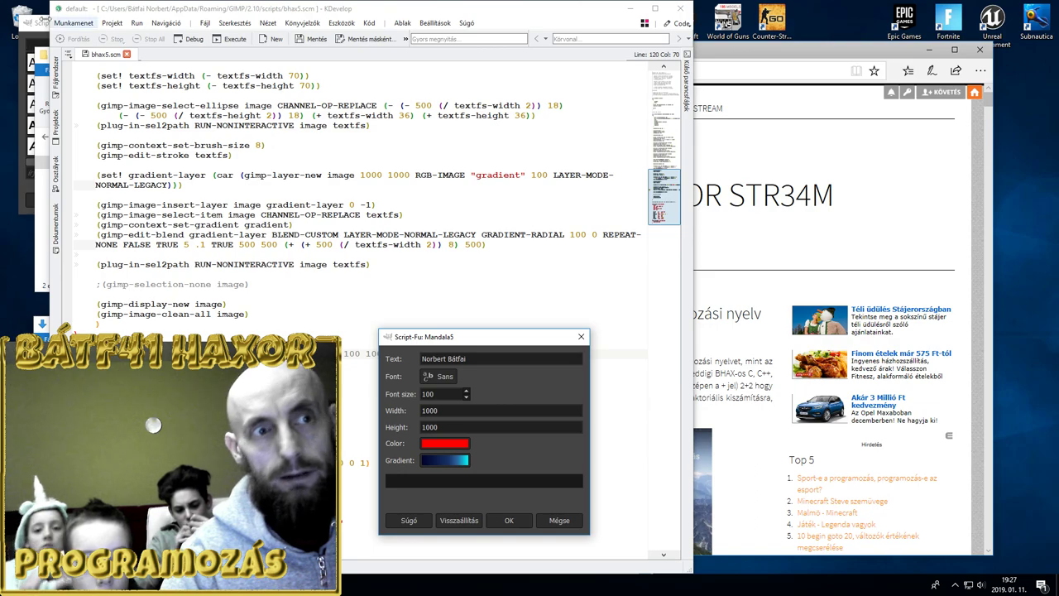
left_click_drag(59, 20, 276, 222)
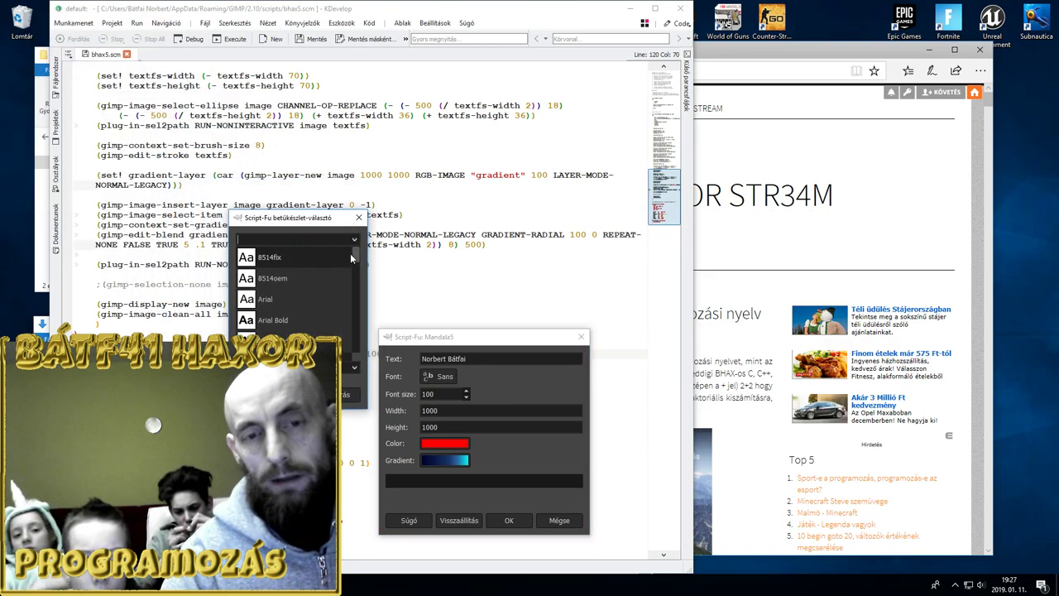
mouse_move(355, 253)
left_mouse_down()
mouse_move(354, 288)
mouse_move(356, 219)
left_mouse_up()
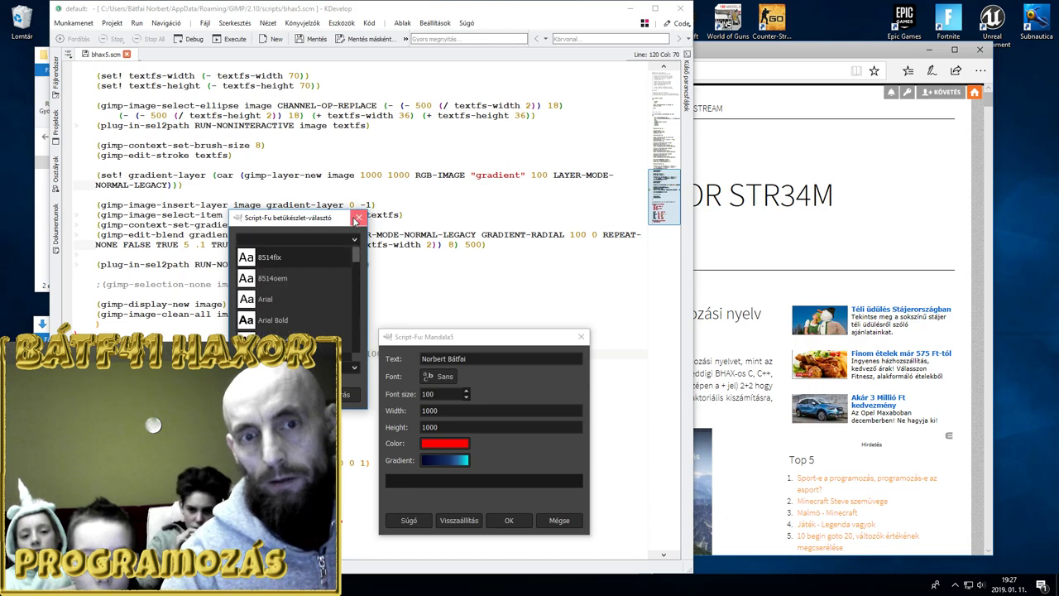
left_click(356, 220)
Reopen the font chooser and clear the 'sa' search text
left_click(434, 375)
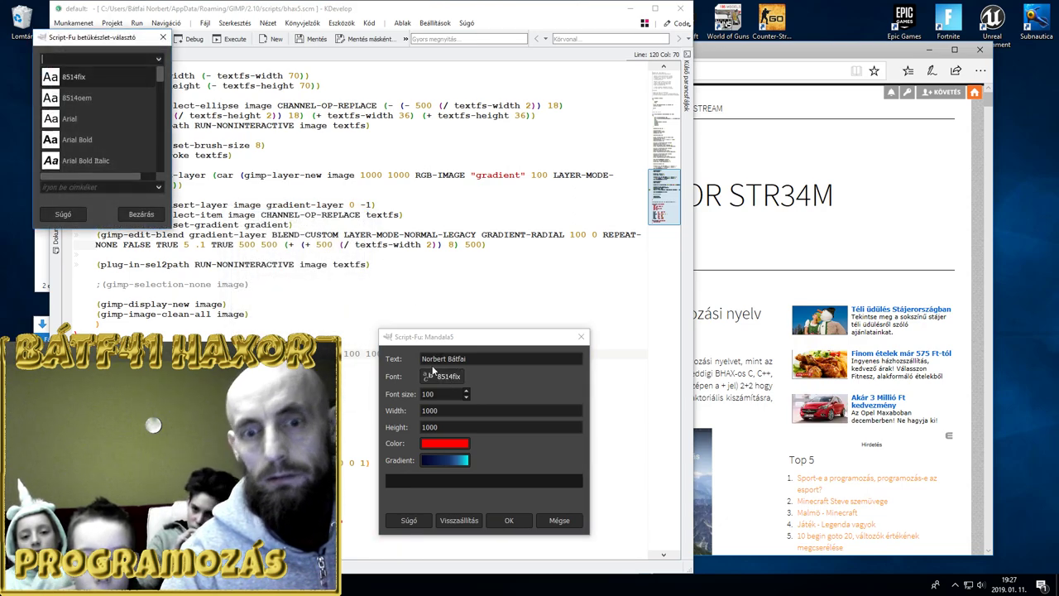
type("sa")
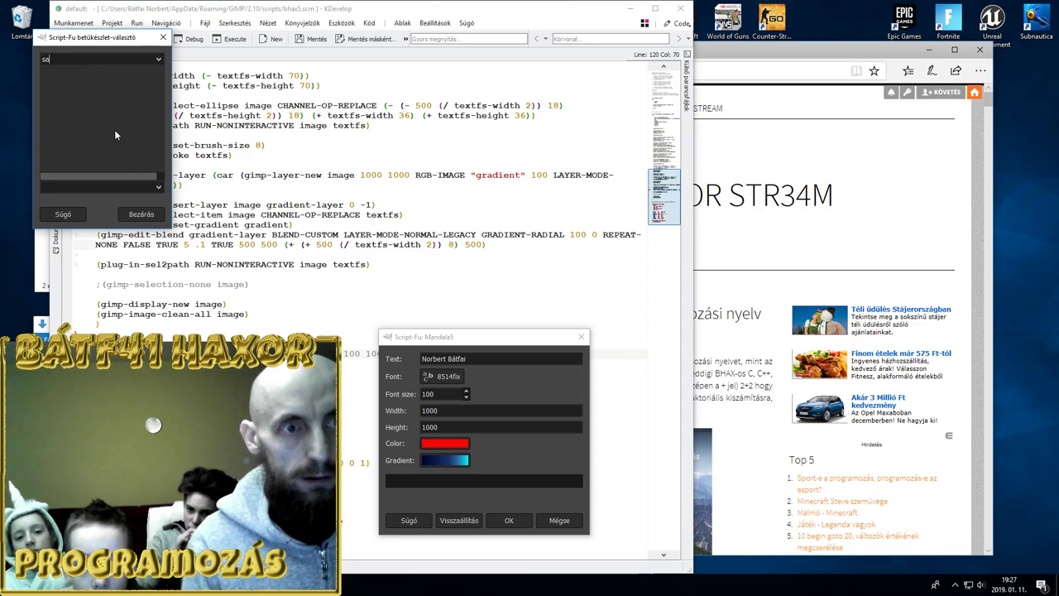
key("BackSpace")
key("BackSpace")
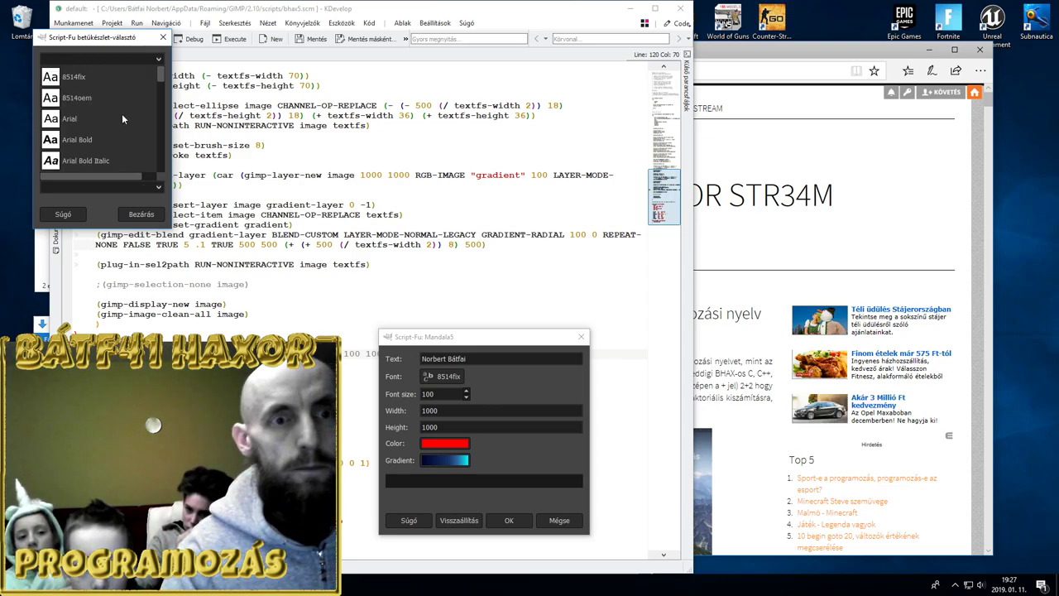
mouse_move(161, 74)
left_mouse_down()
mouse_move(167, 165)
mouse_move(168, 144)
left_mouse_up()
Browse the font list, select Sans-serif, and close the chooser
scroll(170, 143, "up", 2)
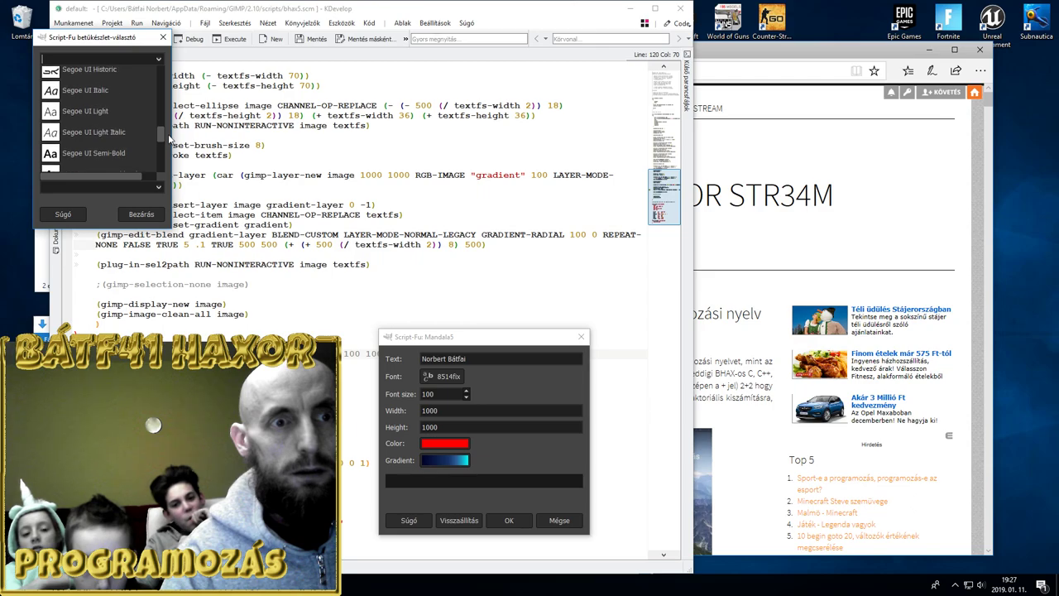
scroll(169, 142, "up", 2)
scroll(170, 142, "up", 2)
scroll(169, 143, "down", 2)
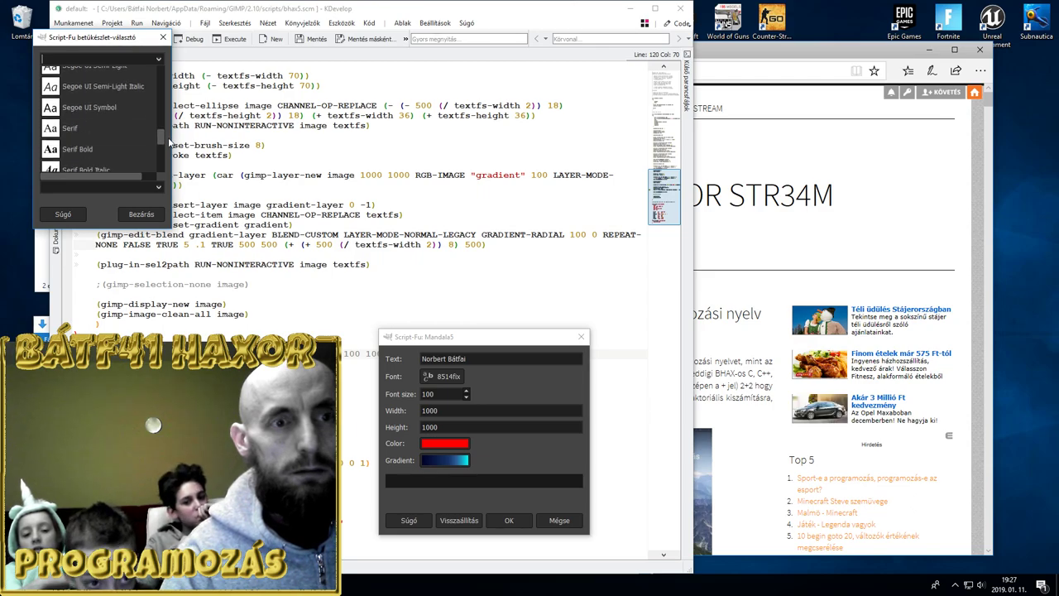
scroll(170, 142, "down", 1)
scroll(170, 144, "down", 2)
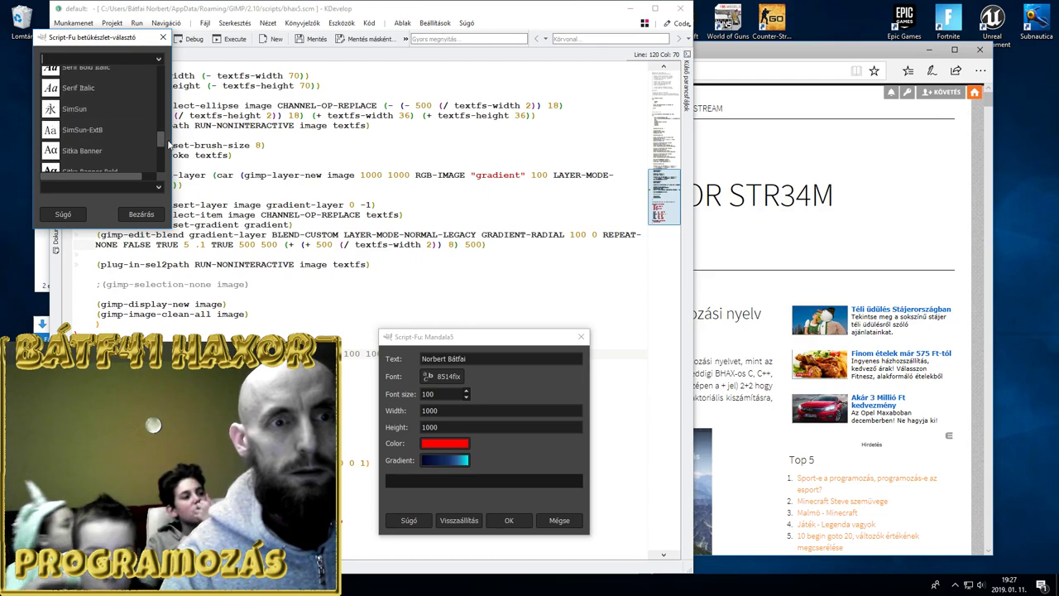
scroll(169, 143, "down", 1)
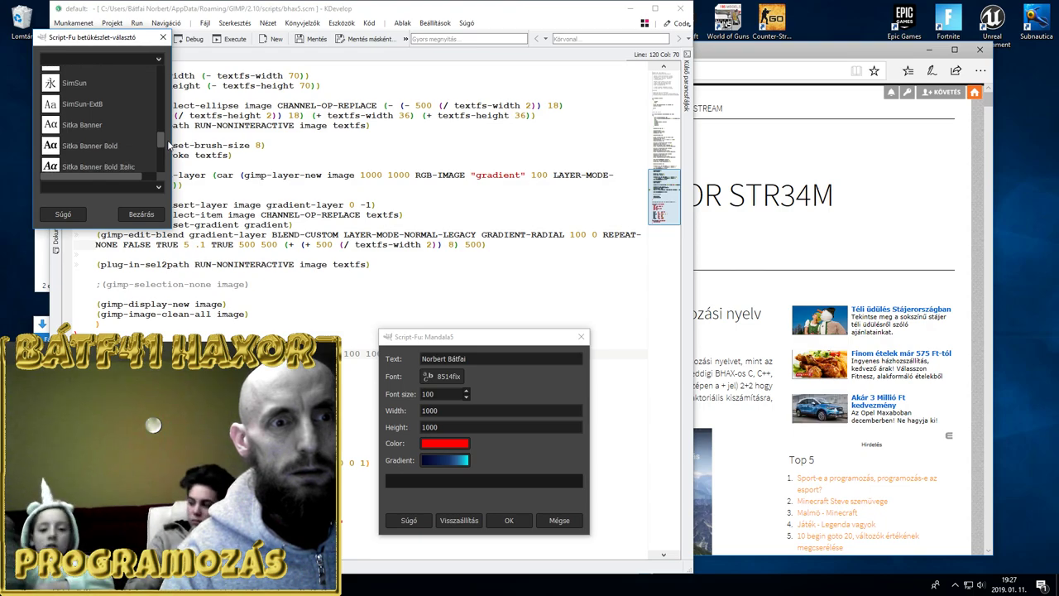
scroll(170, 143, "up", 3)
scroll(170, 143, "up", 3)
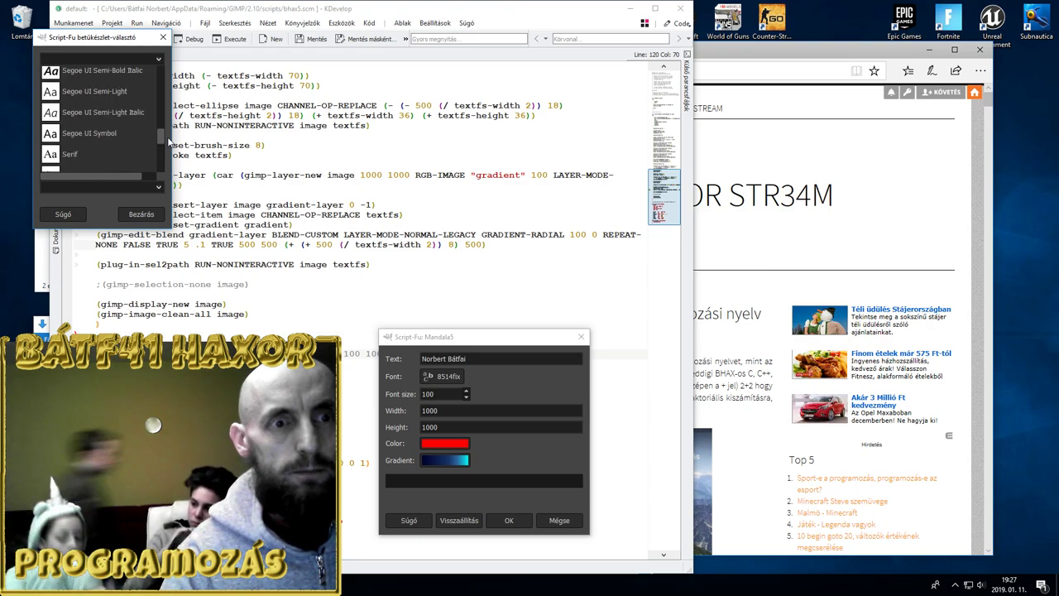
scroll(170, 139, "up", 3)
scroll(170, 134, "up", 3)
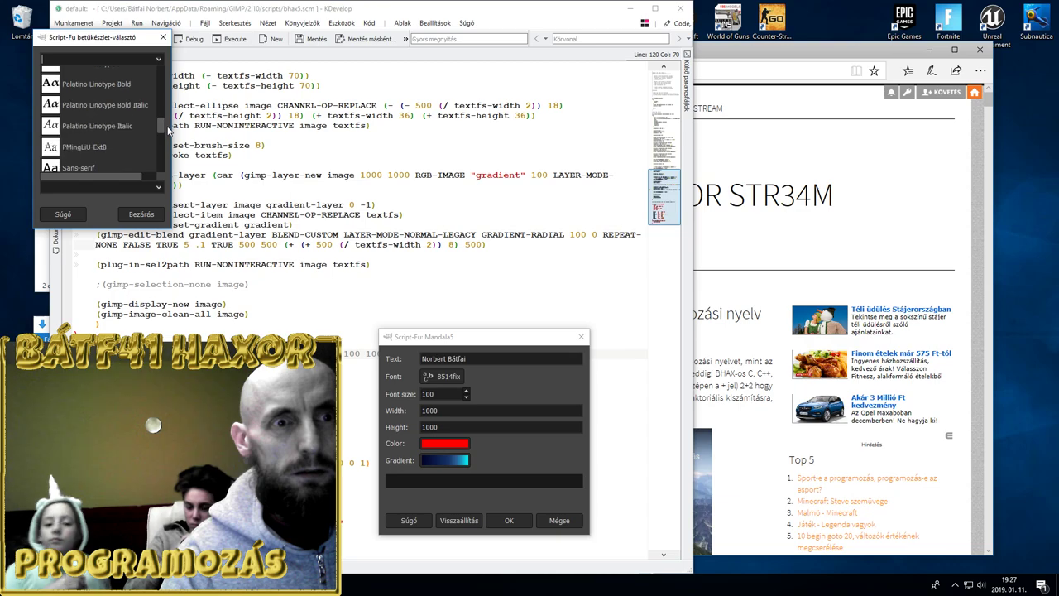
left_click(86, 165)
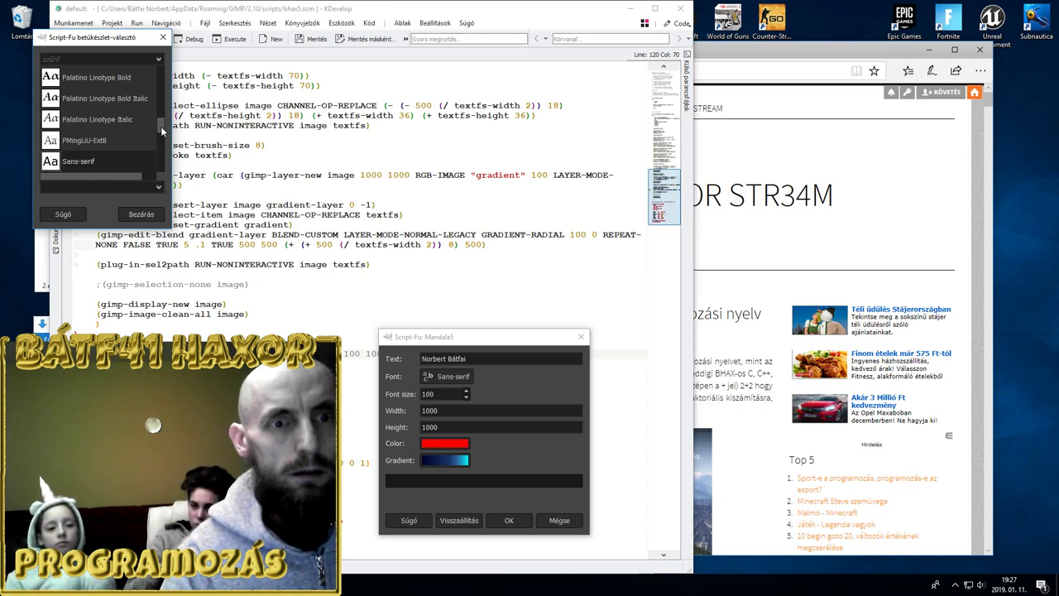
scroll(159, 126, "down", 1)
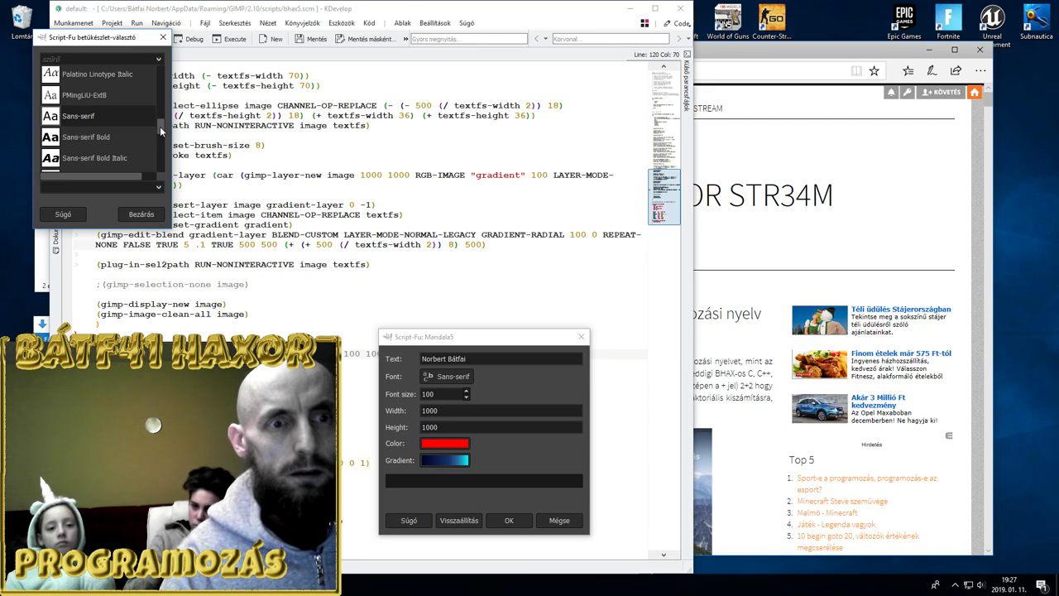
left_click(141, 214)
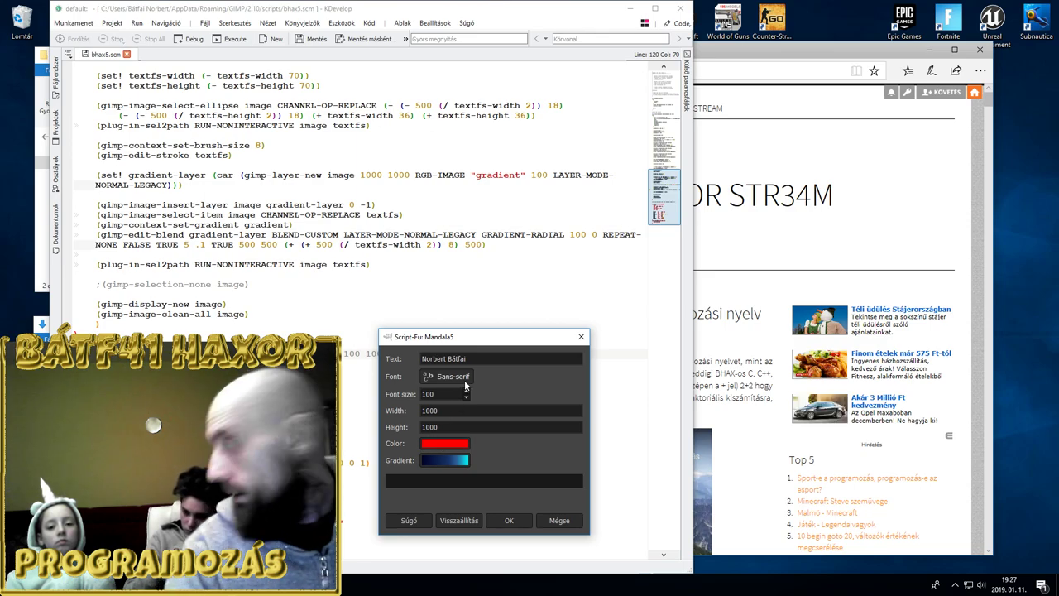
mouse_move(477, 339)
left_mouse_down()
mouse_move(499, 308)
mouse_move(469, 348)
left_mouse_up()
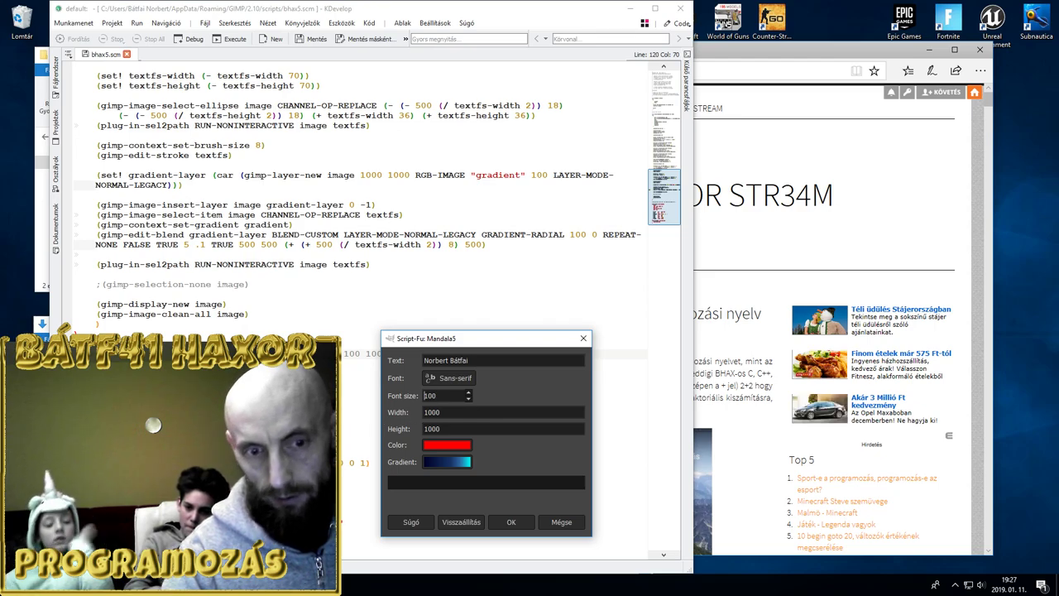
left_click(441, 412)
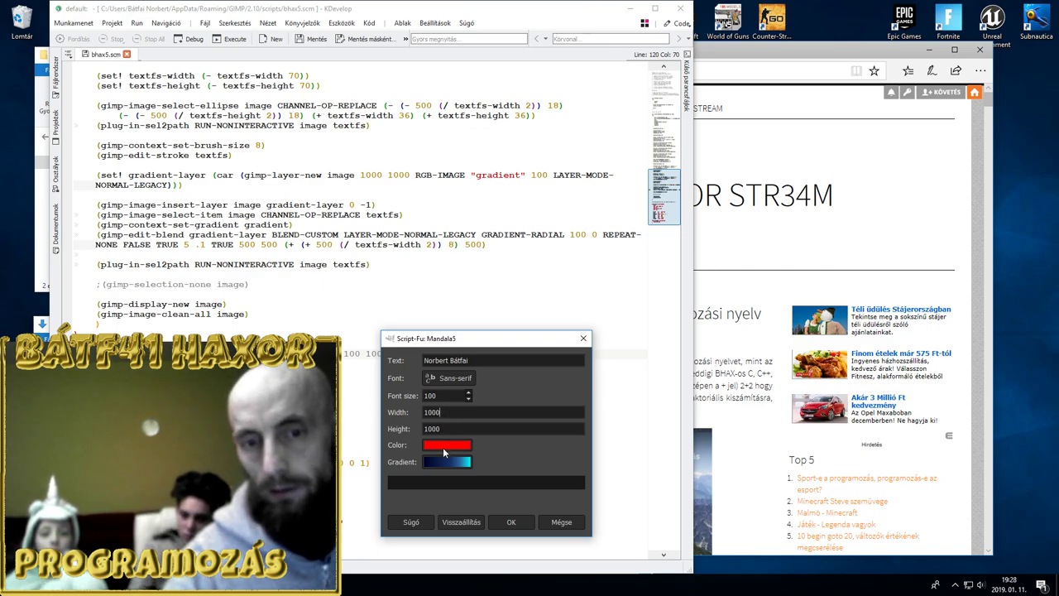
left_click(442, 447)
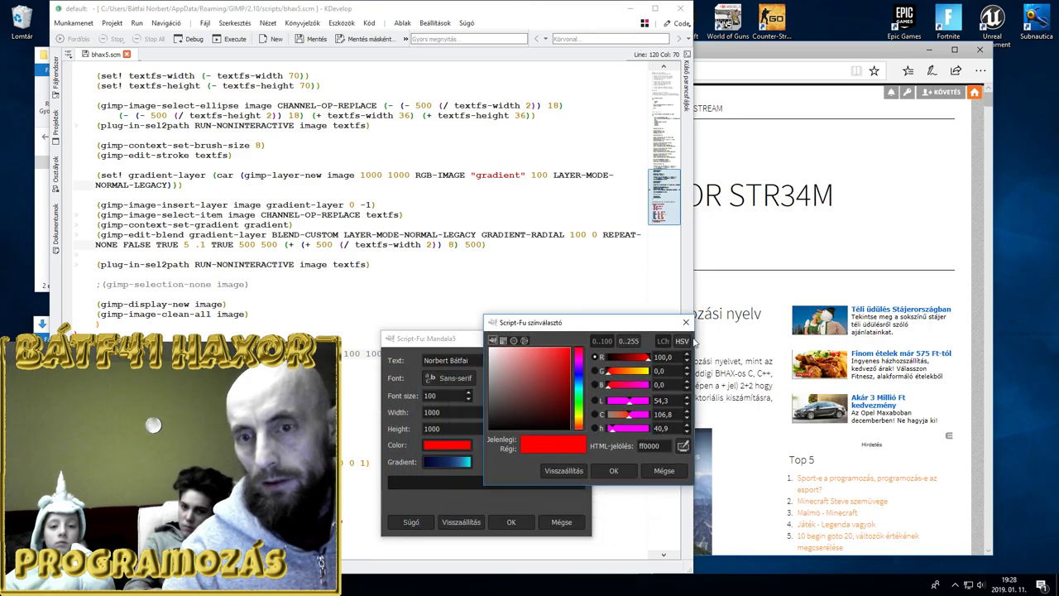
left_click(686, 324)
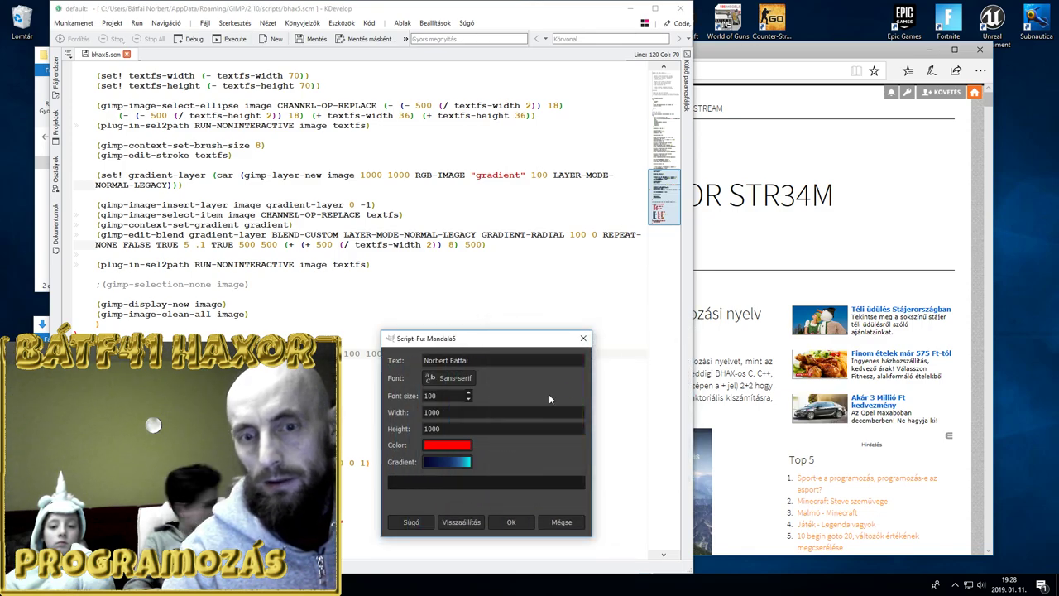
left_click(443, 463)
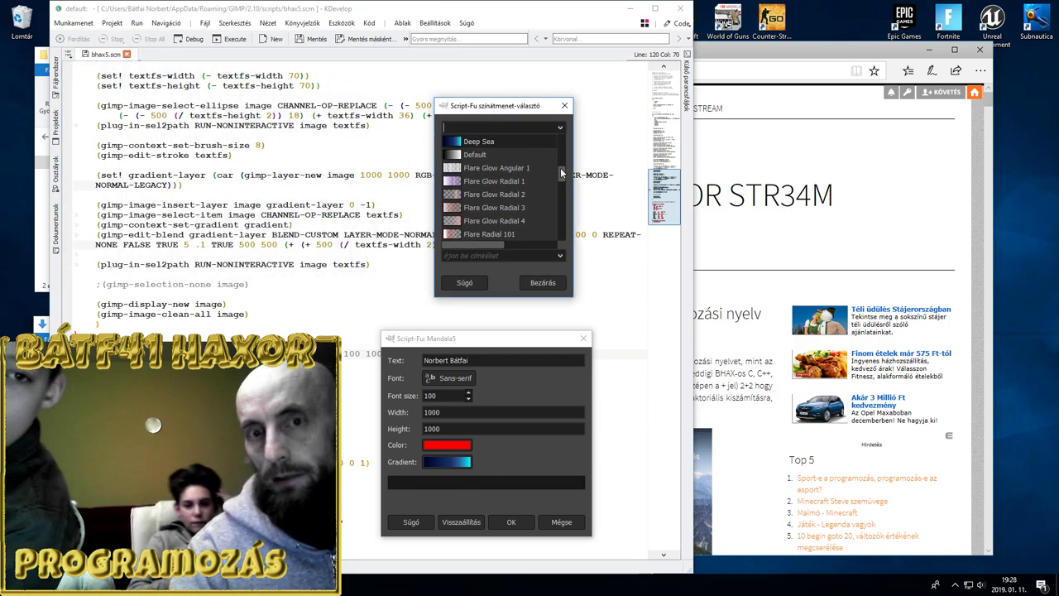
scroll(561, 170, "up", 1)
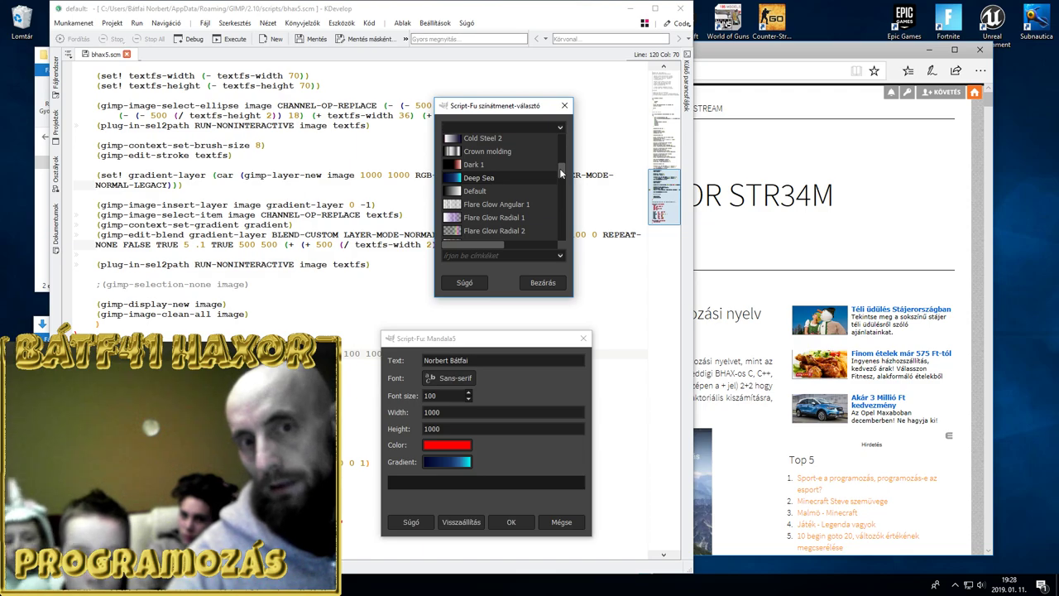
mouse_move(559, 168)
left_mouse_down()
mouse_move(558, 140)
mouse_move(556, 237)
left_mouse_up()
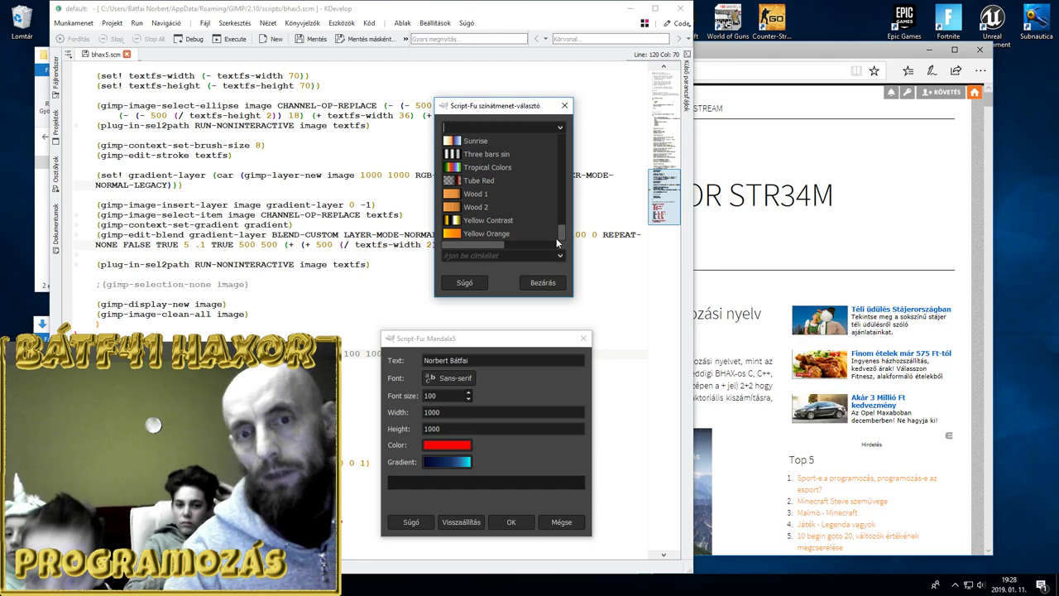
left_click(565, 107)
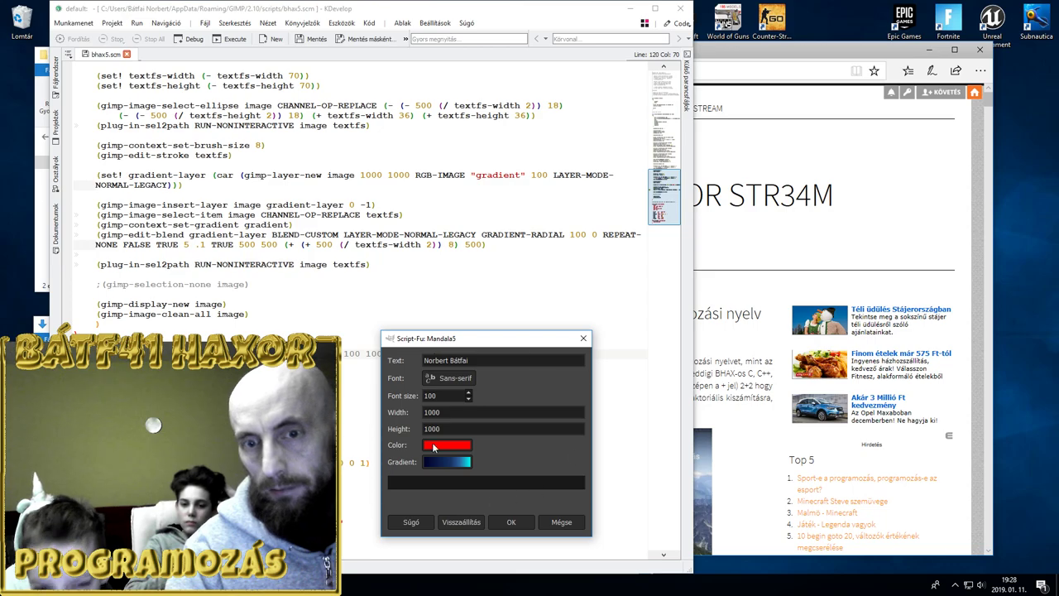
Run Mandala5 to render the Sans-serif name mandala, then bring Edge to the front
left_click(504, 523)
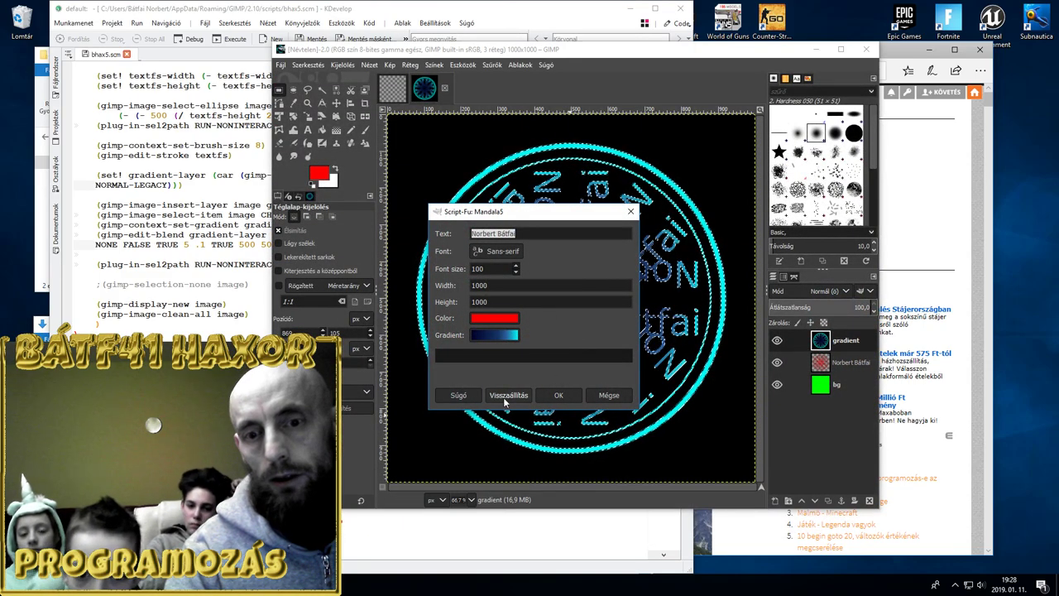
left_click(602, 397)
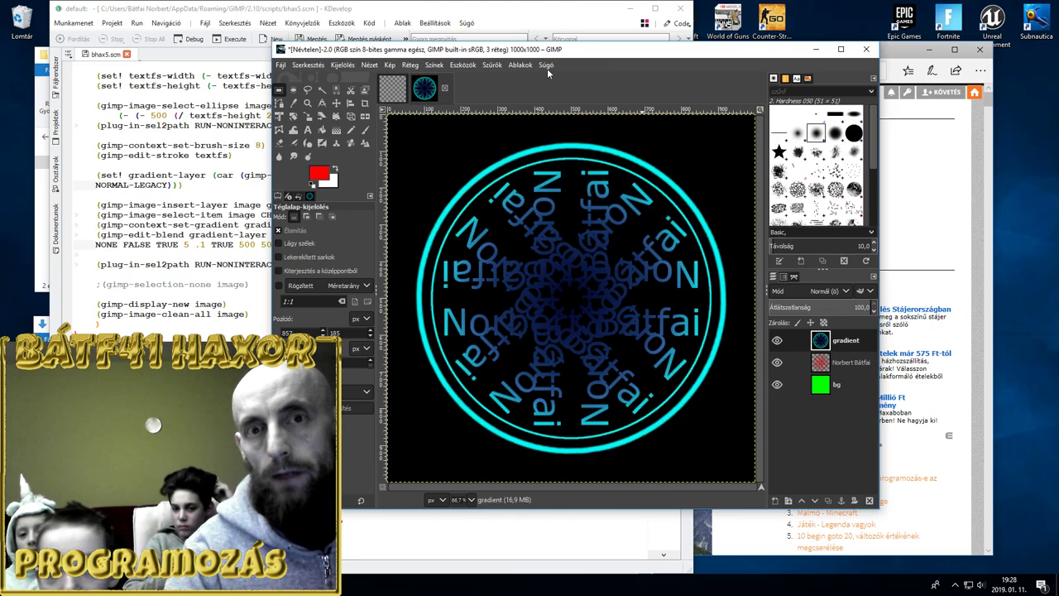
left_click_drag(557, 52, 509, 80)
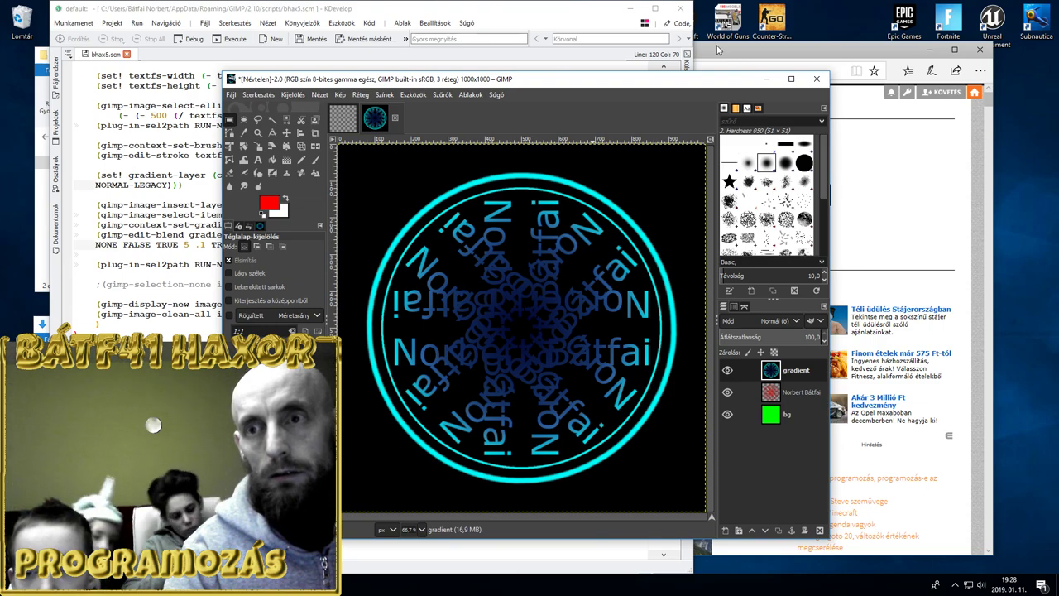
left_click(717, 50)
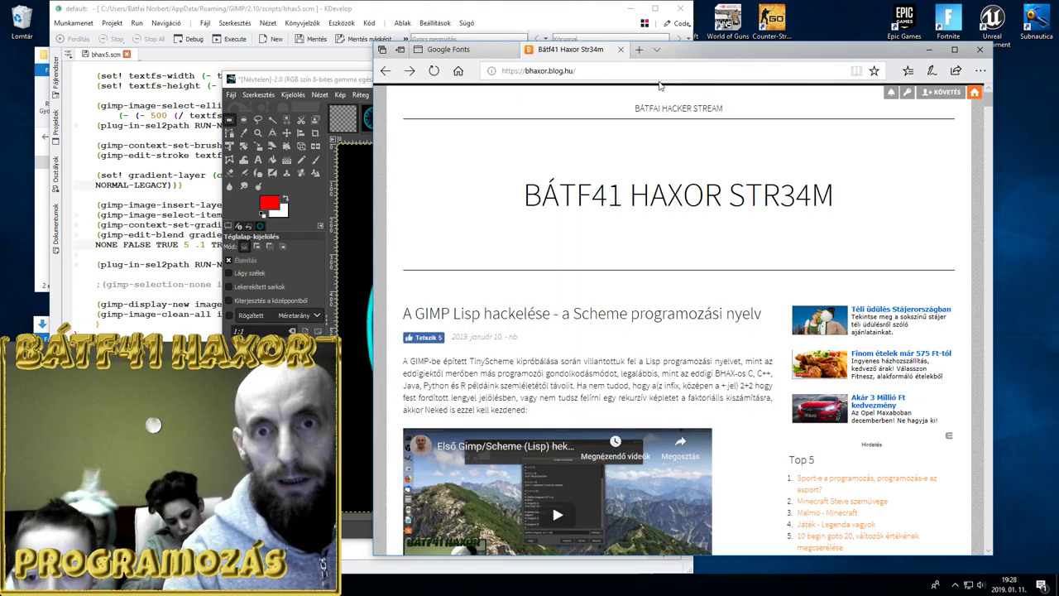
In the Handwriting-filtered Google Fonts list, add Herr Von Muellerhoff to the selected families
left_click(463, 51)
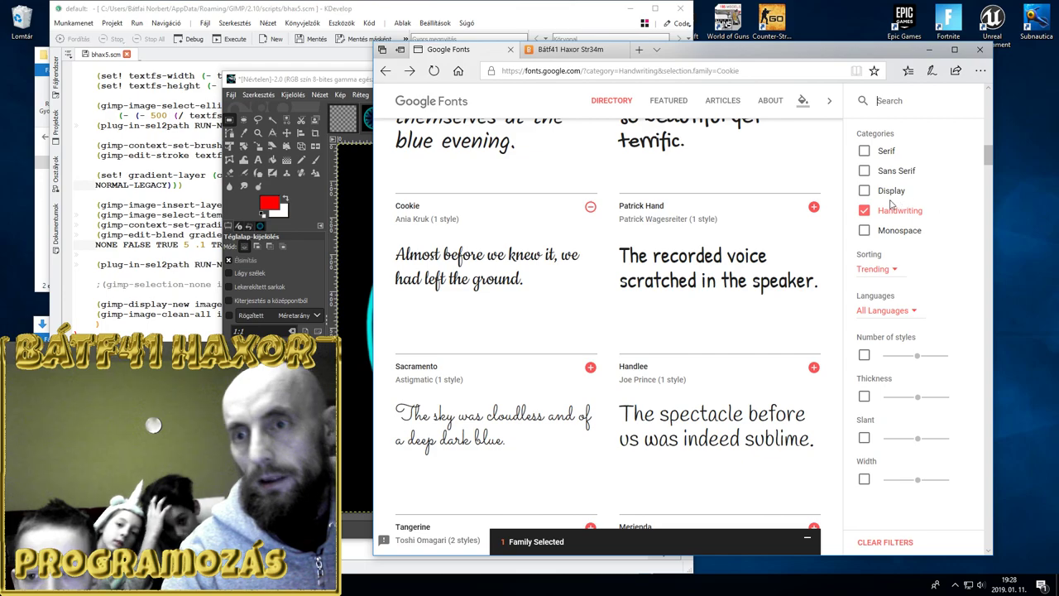
left_click(865, 211)
left_click(865, 212)
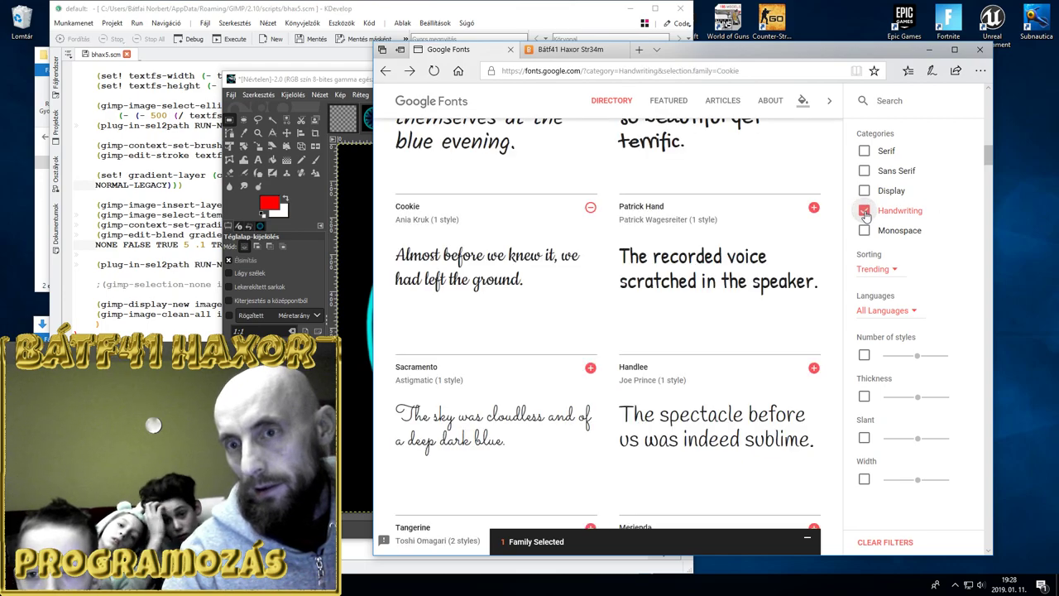
left_click_drag(989, 156, 991, 199)
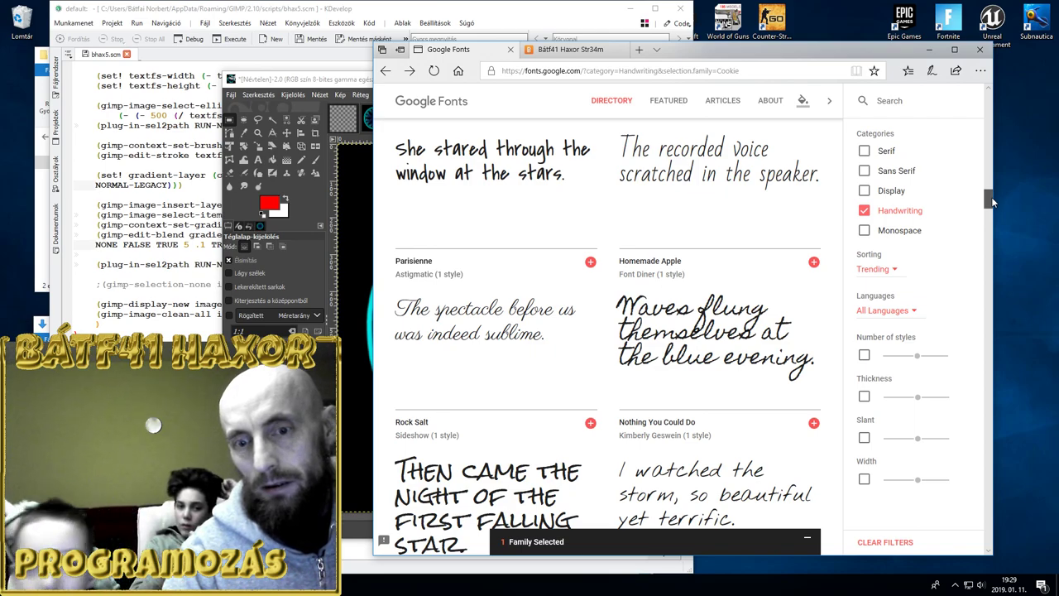
left_click_drag(992, 199, 1007, 313)
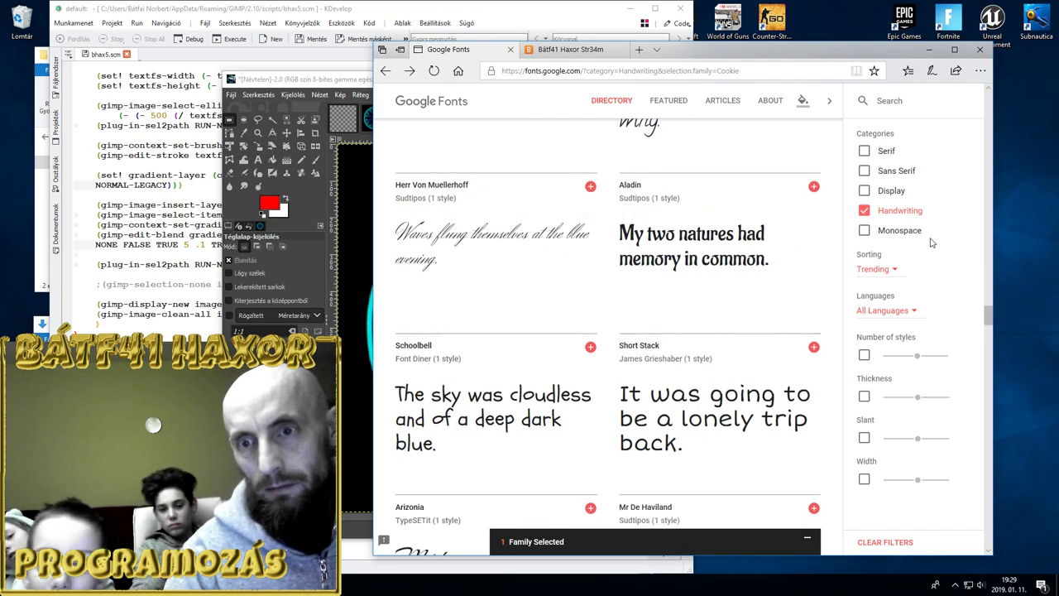
left_click_drag(986, 317, 986, 311)
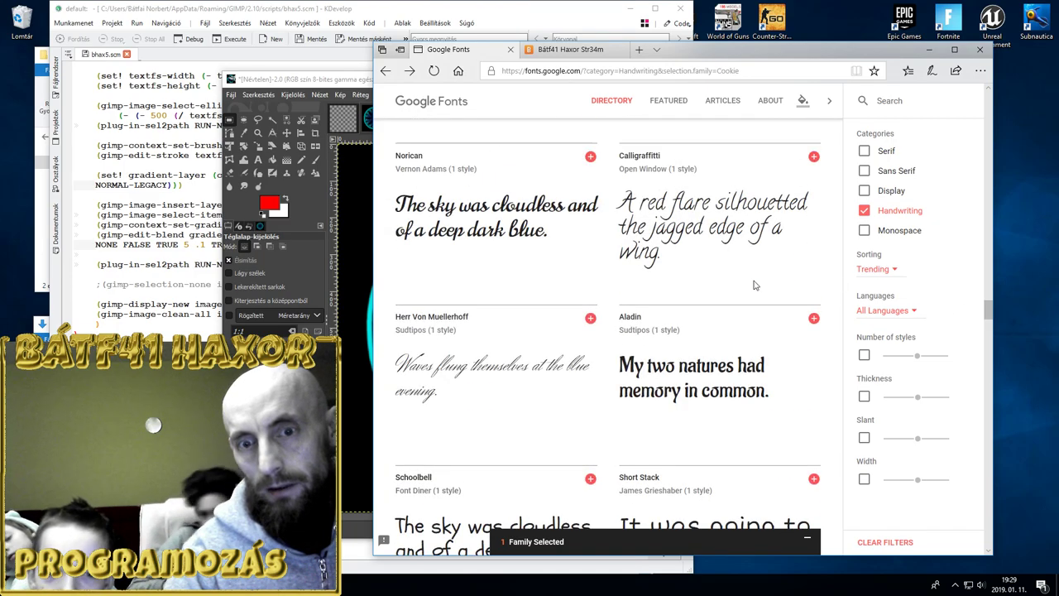
mouse_move(496, 372)
left_click(590, 318)
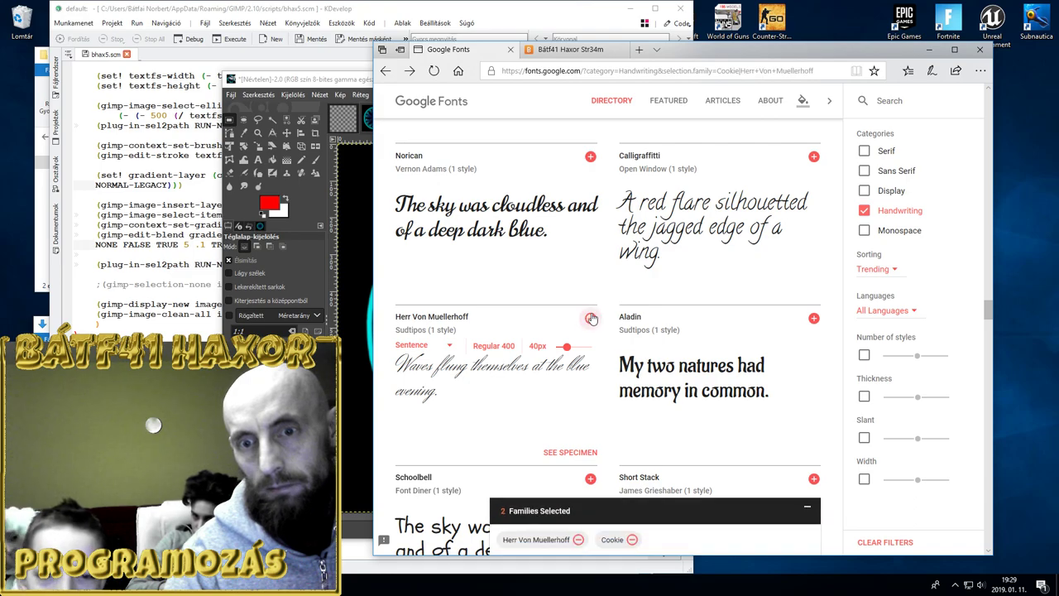
Download the Cookie and Herr Von Muellerhoff selection as fonts.zip
left_click(712, 549)
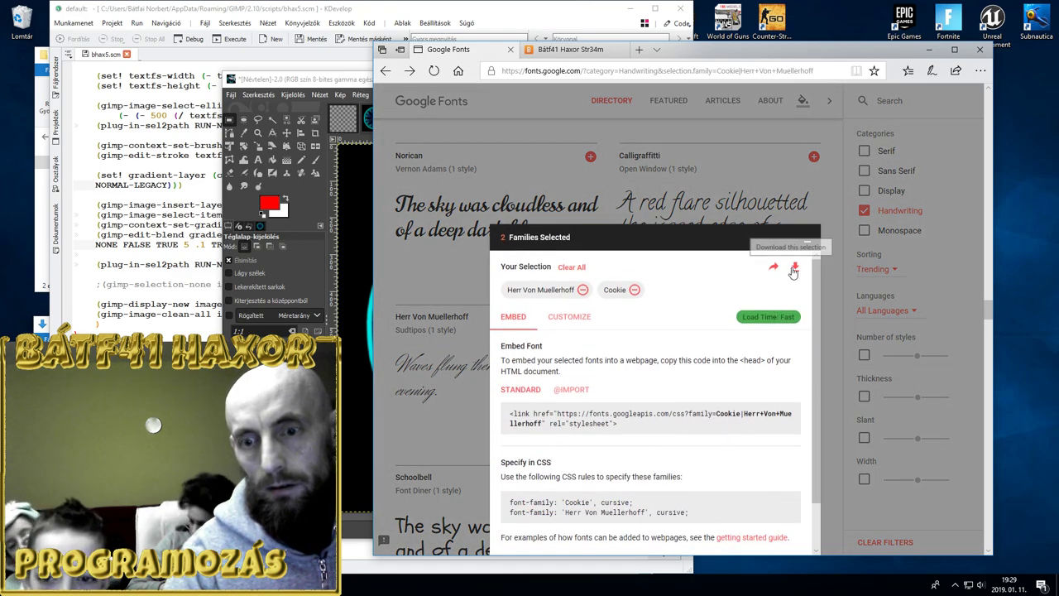
left_click(794, 270)
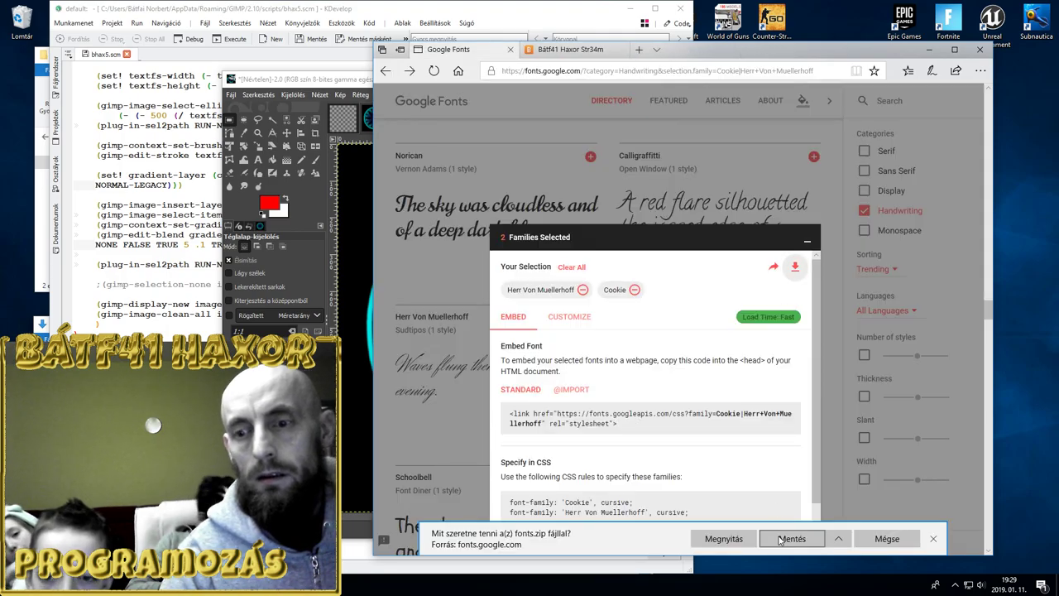
left_click(781, 538)
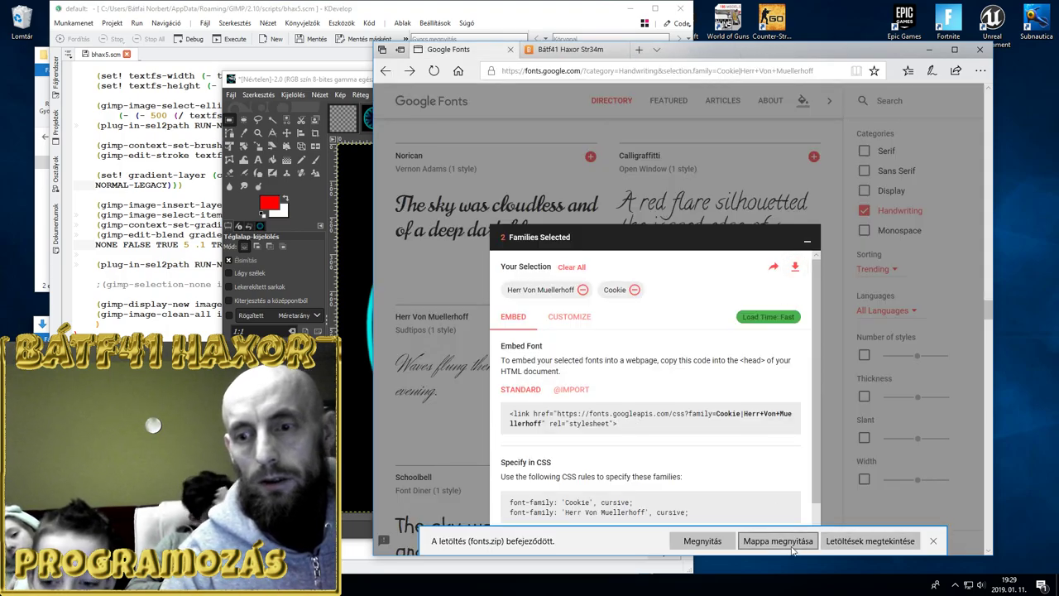
Download the selected families again as fonts.zip and open the archive
left_click(932, 540)
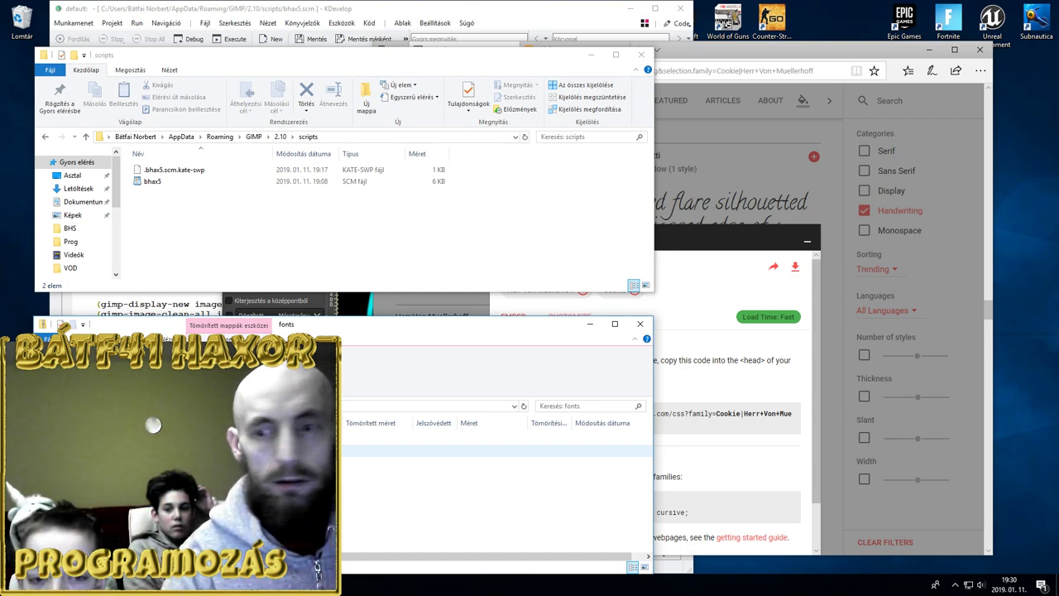
left_click(739, 251)
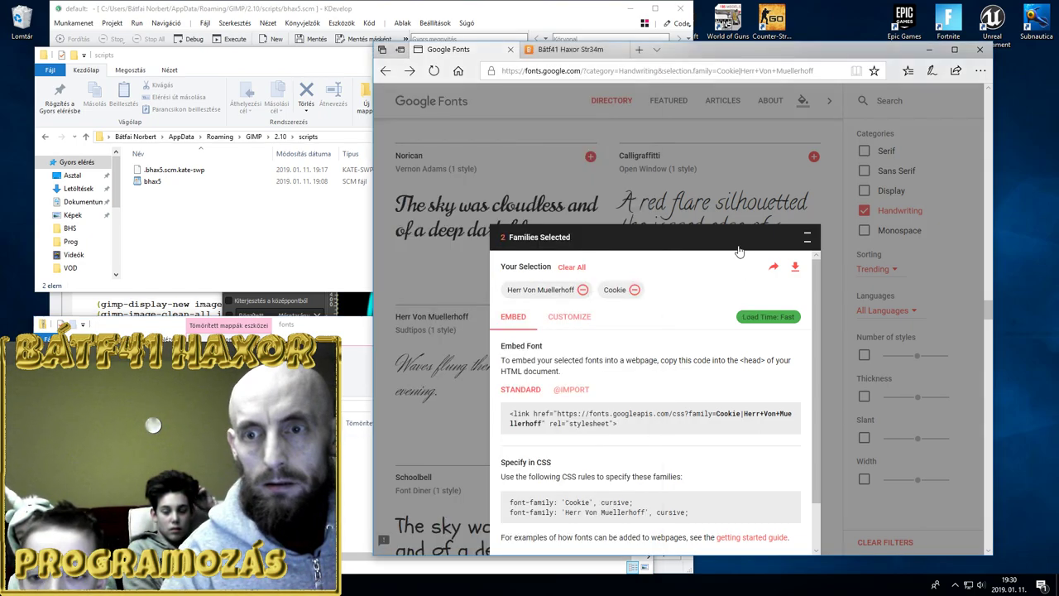
left_click(753, 575)
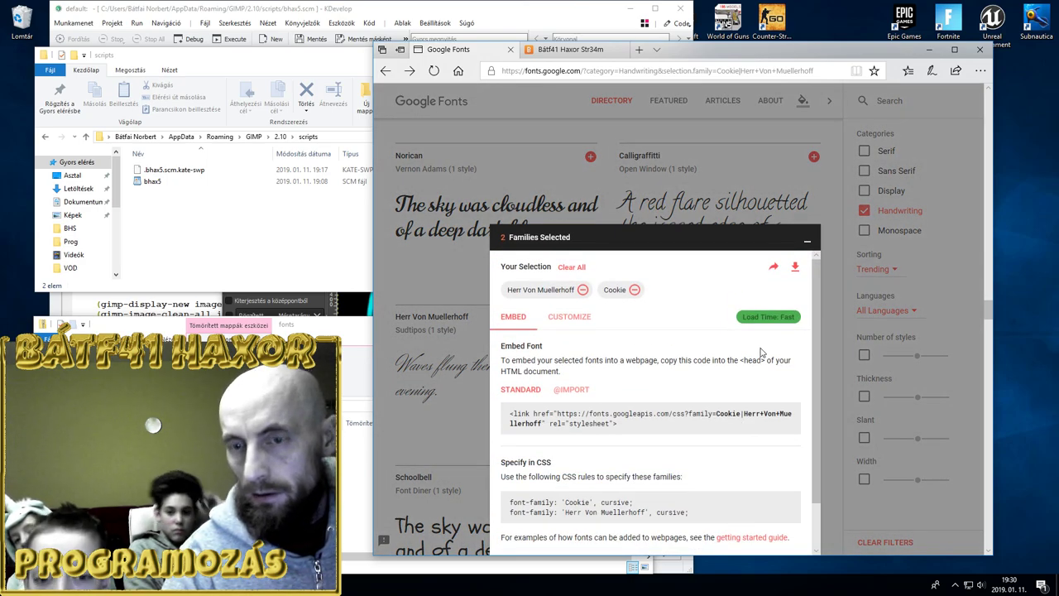
left_click(795, 268)
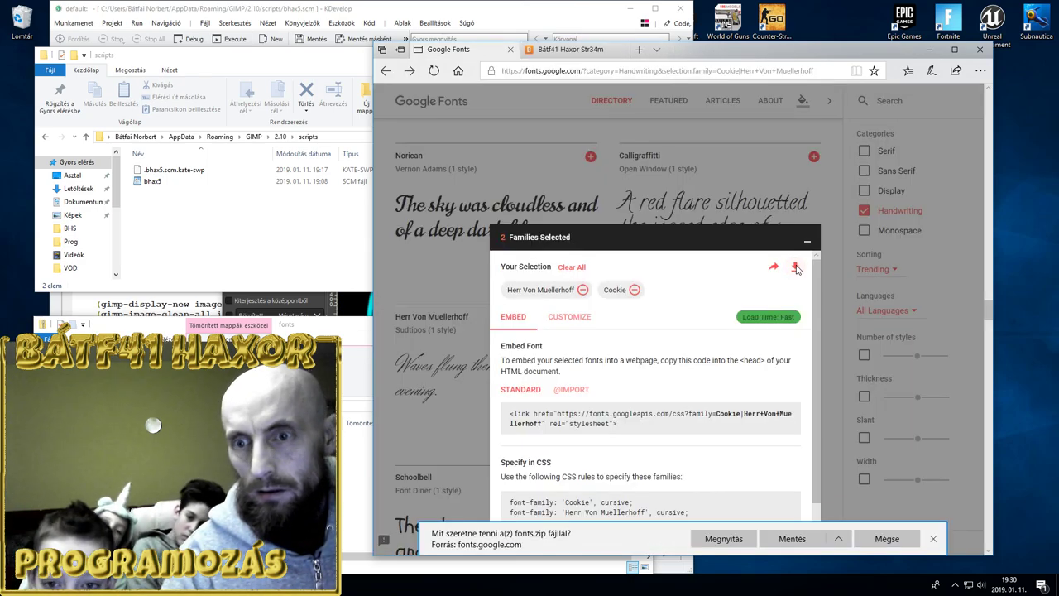
left_click(738, 545)
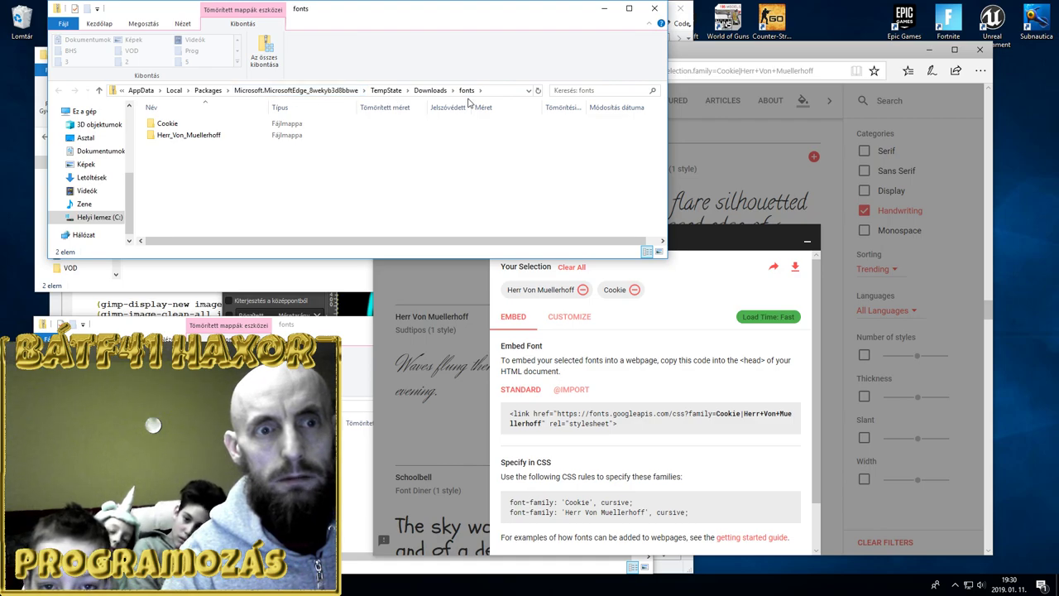
Open the Herr_Von_Muellerhoff folder inside the fonts archive
left_click(653, 9)
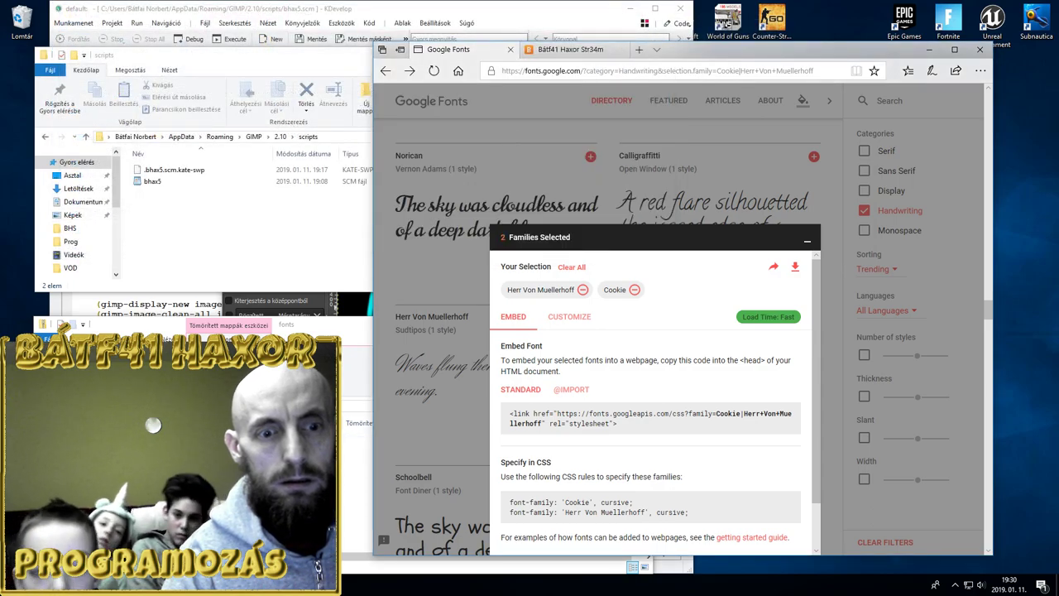
left_click(644, 567)
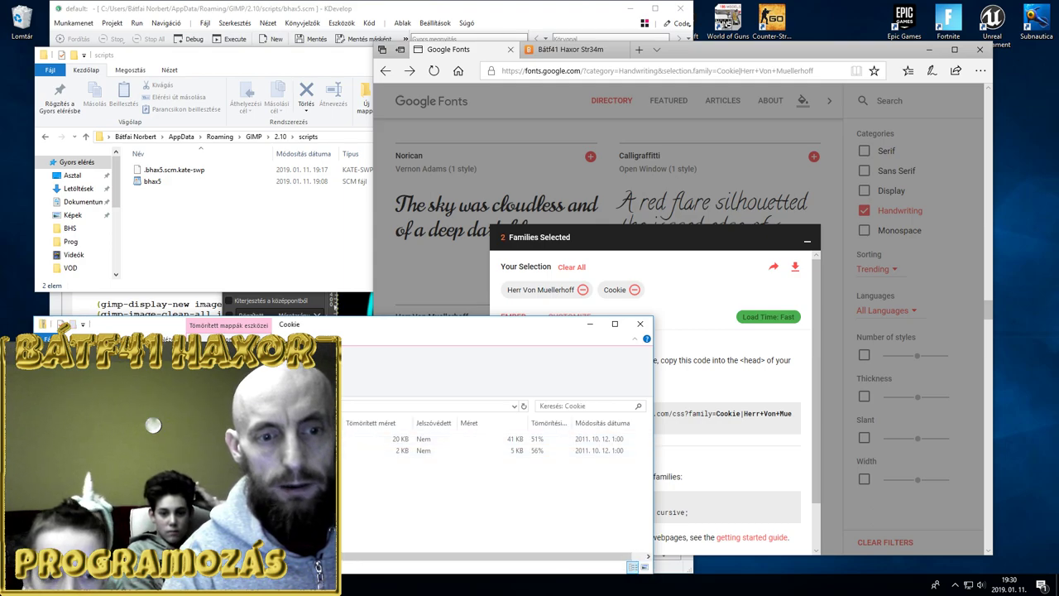
key("alt+Left")
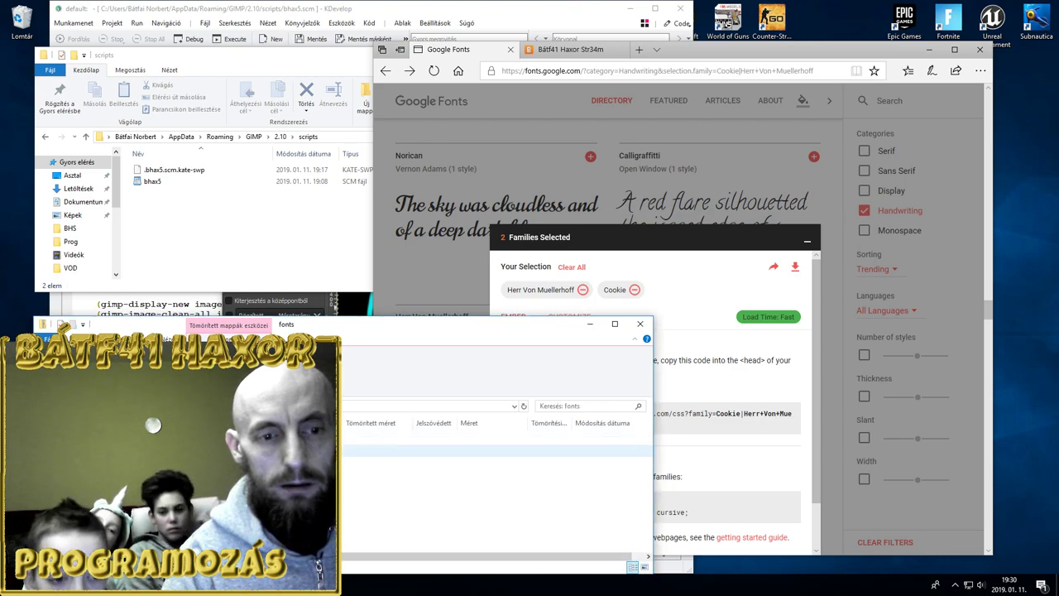
key("Return")
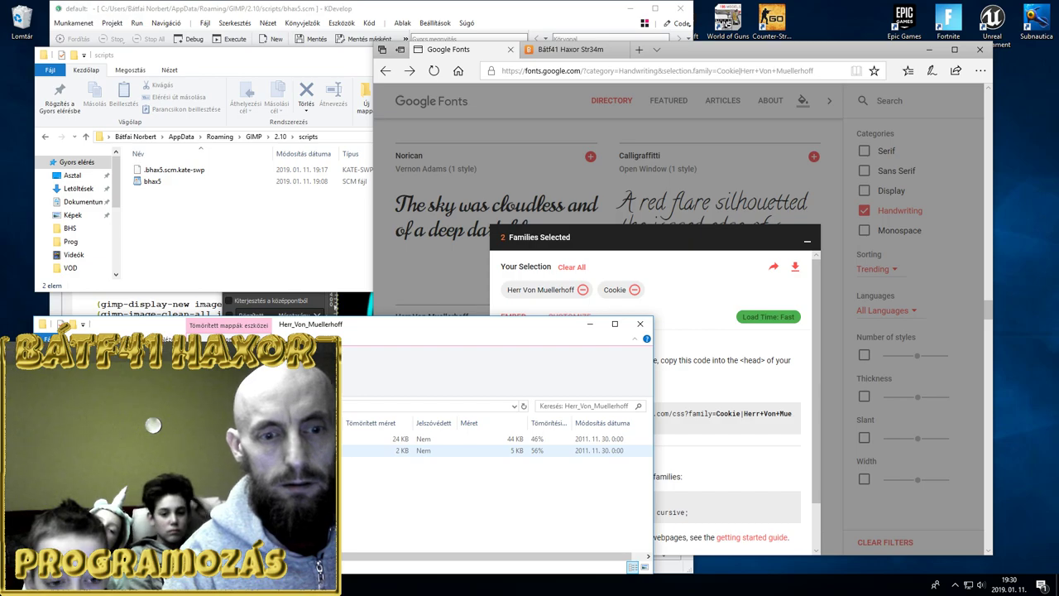
Copy HerrVonMuellerhoff-Regular.ttf into GIMP's 2.10 fonts folder
left_click_drag(213, 62, 211, 83)
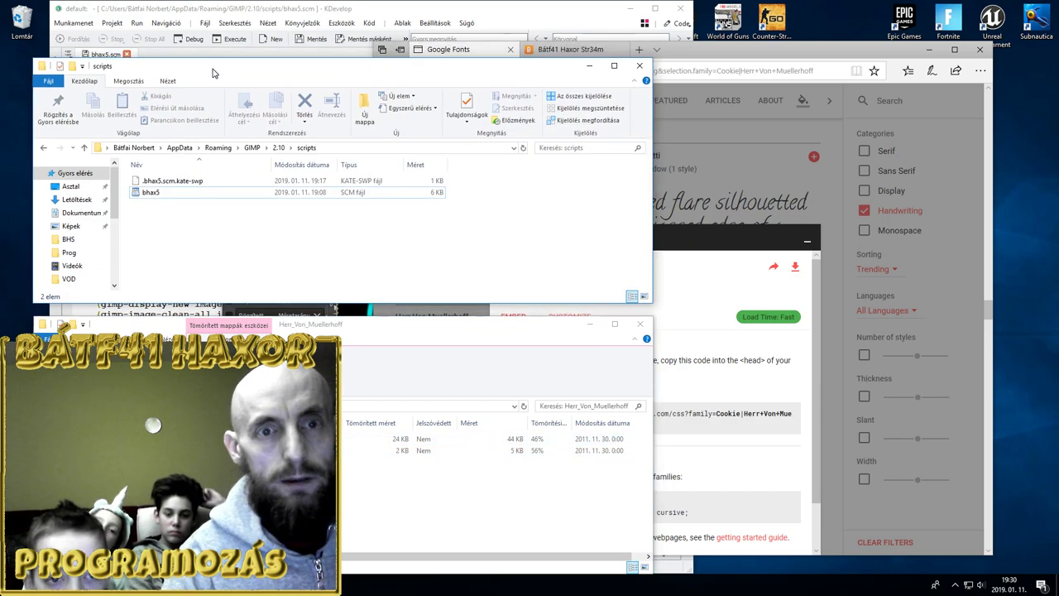
left_click(278, 159)
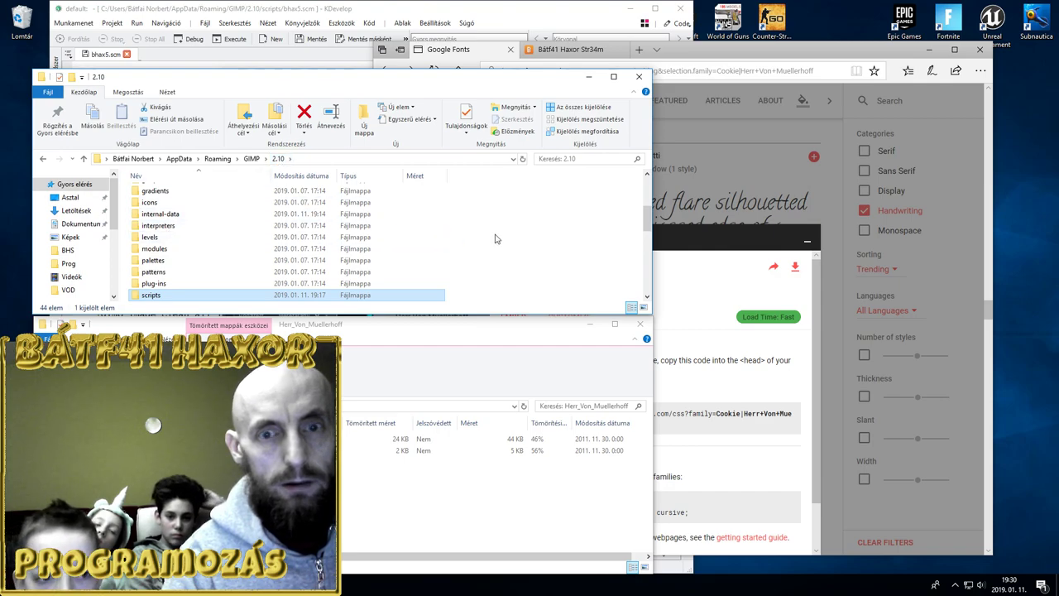
left_click_drag(649, 207, 651, 196)
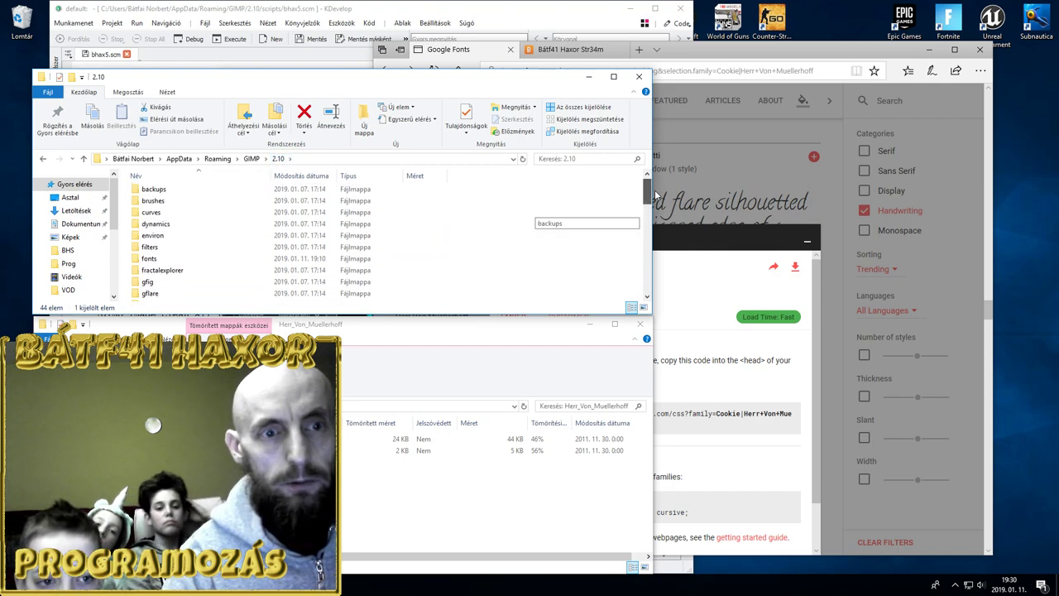
double_click(162, 263)
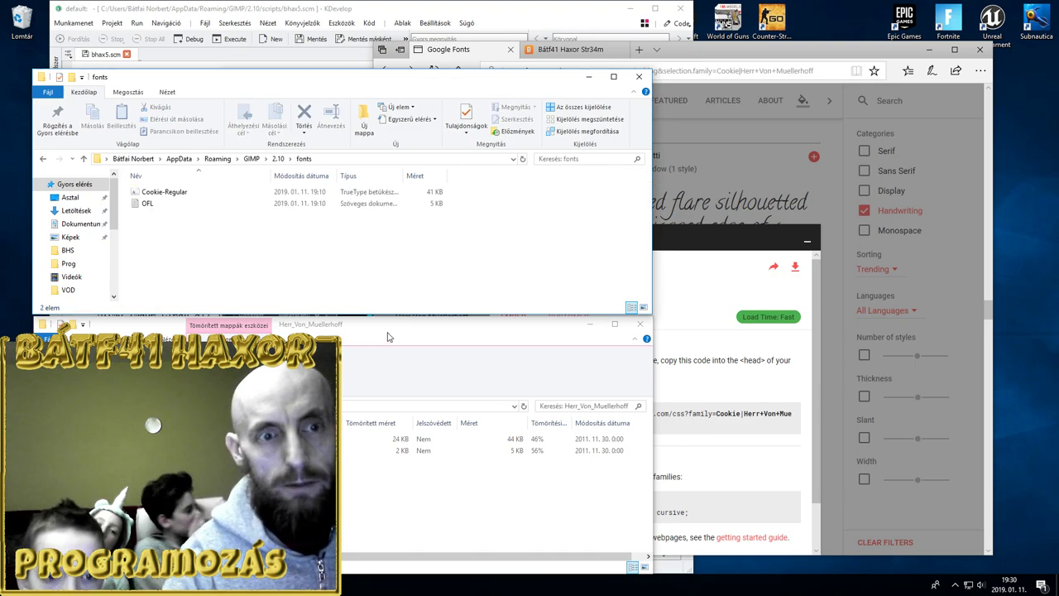
left_click(248, 438)
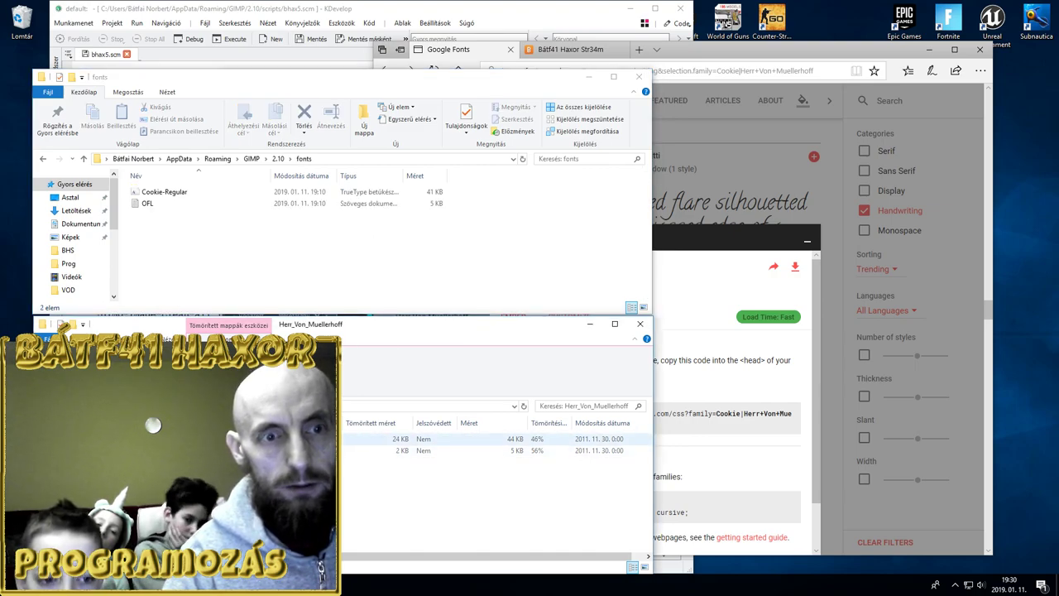
left_click_drag(248, 438, 198, 267)
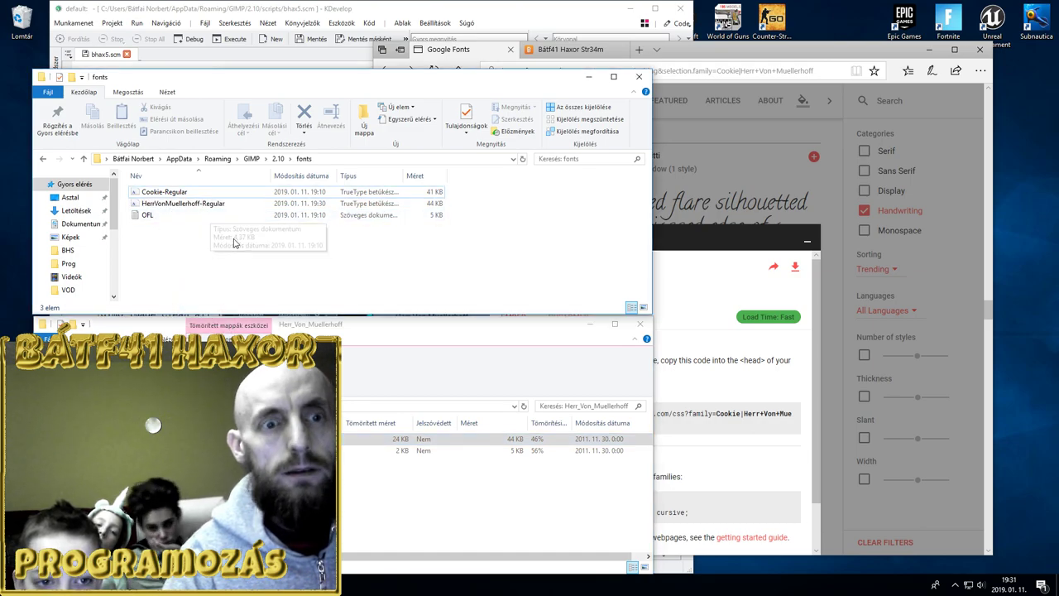
left_click(658, 124)
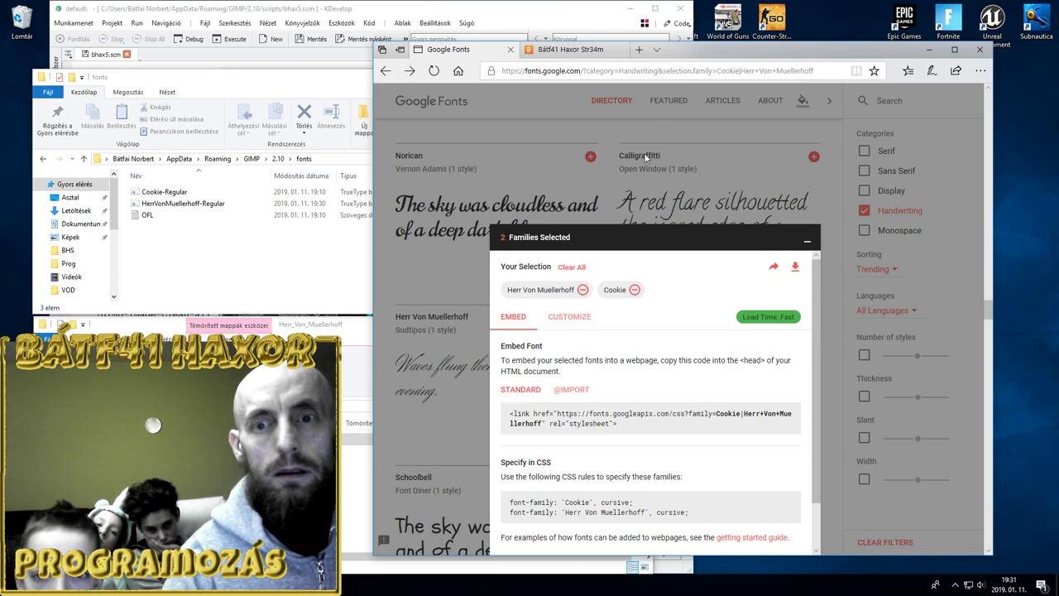
left_click(807, 244)
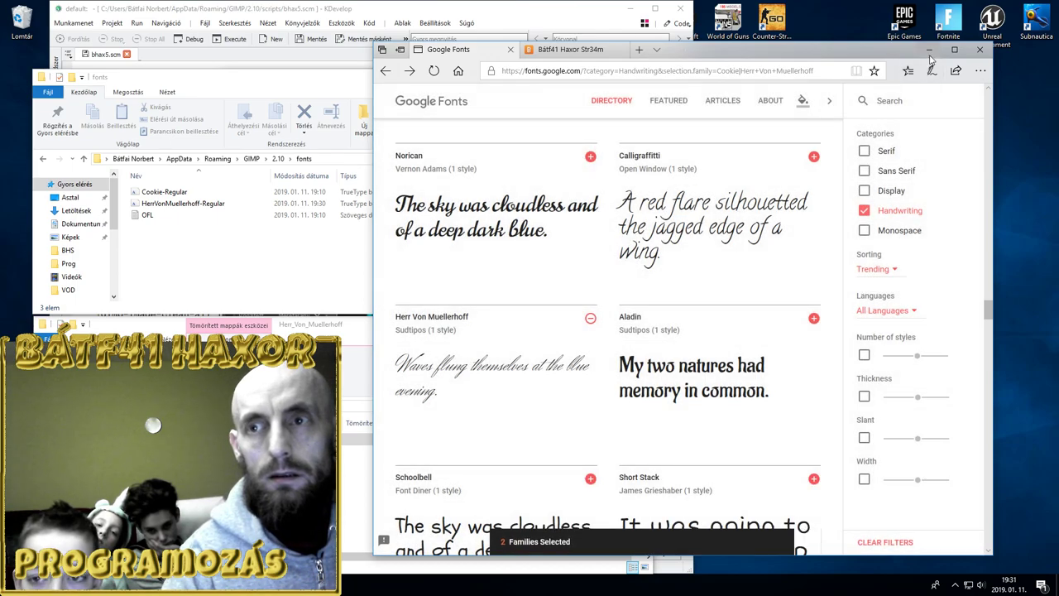
Quit GIMP, discarding the unsaved mandala images
left_click(929, 50)
left_click(719, 83)
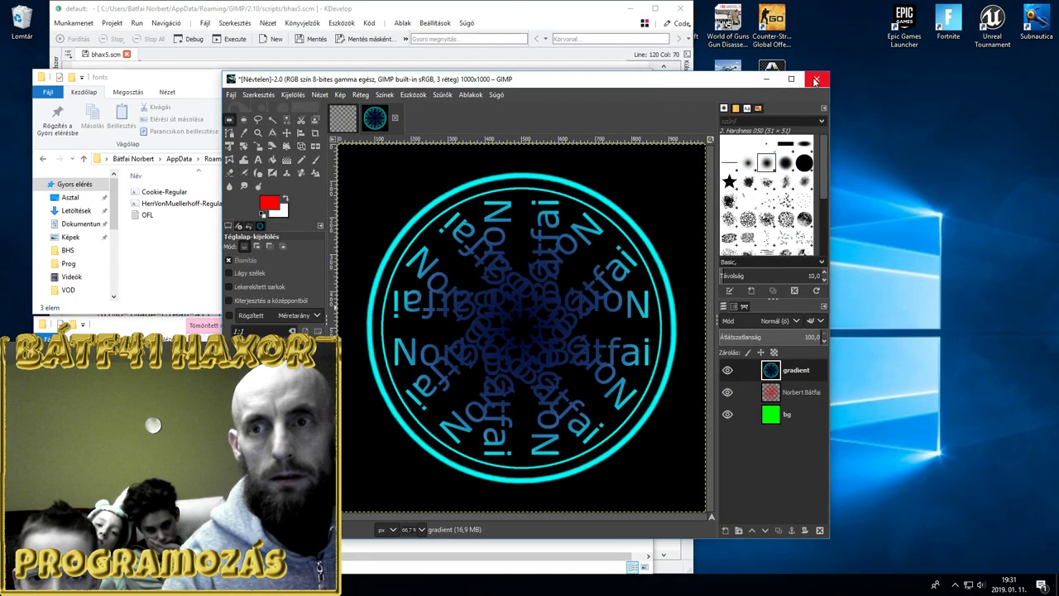
left_click(817, 78)
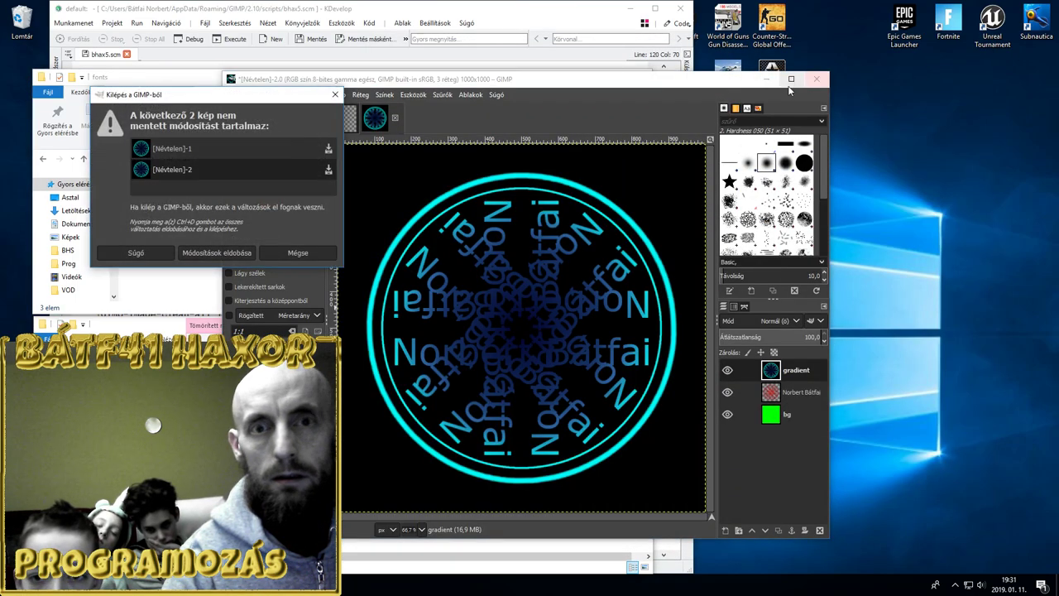
left_click(211, 253)
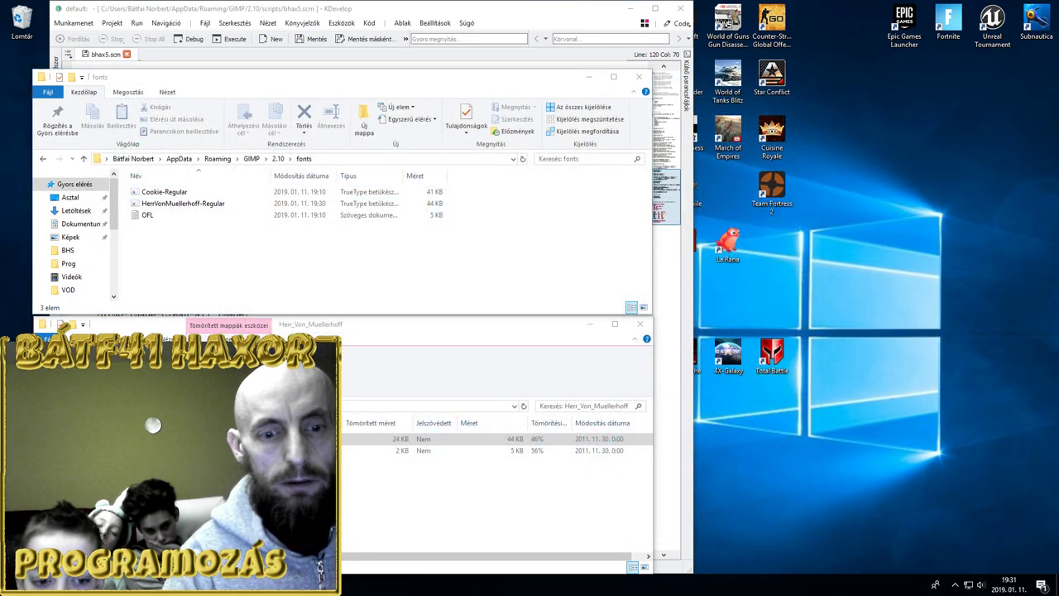
Restart GIMP and launch File > Create > BHAX > Mandala5
double_click(271, 192)
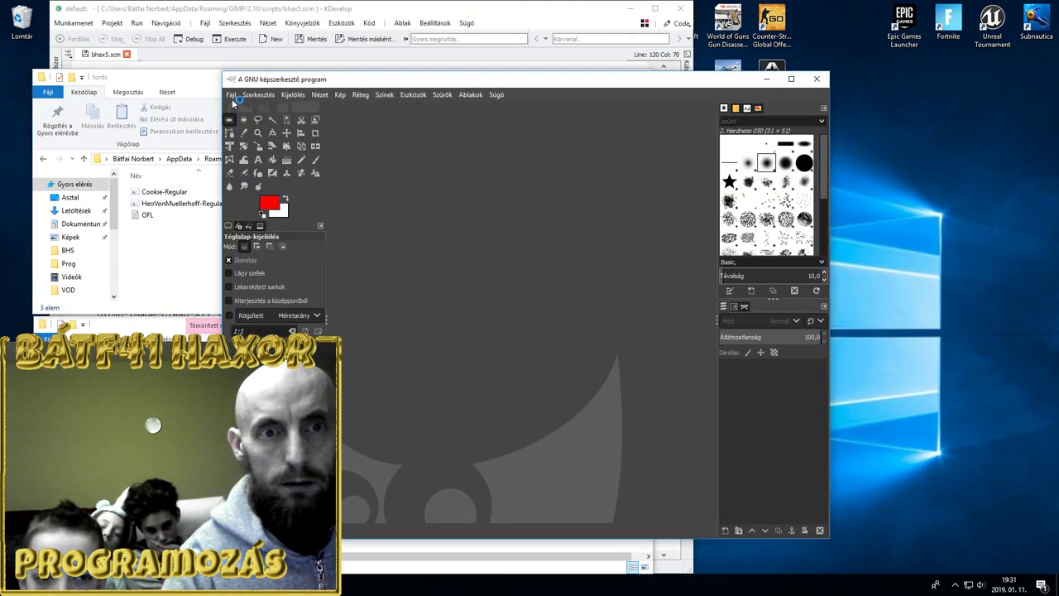
left_click(231, 96)
mouse_move(254, 122)
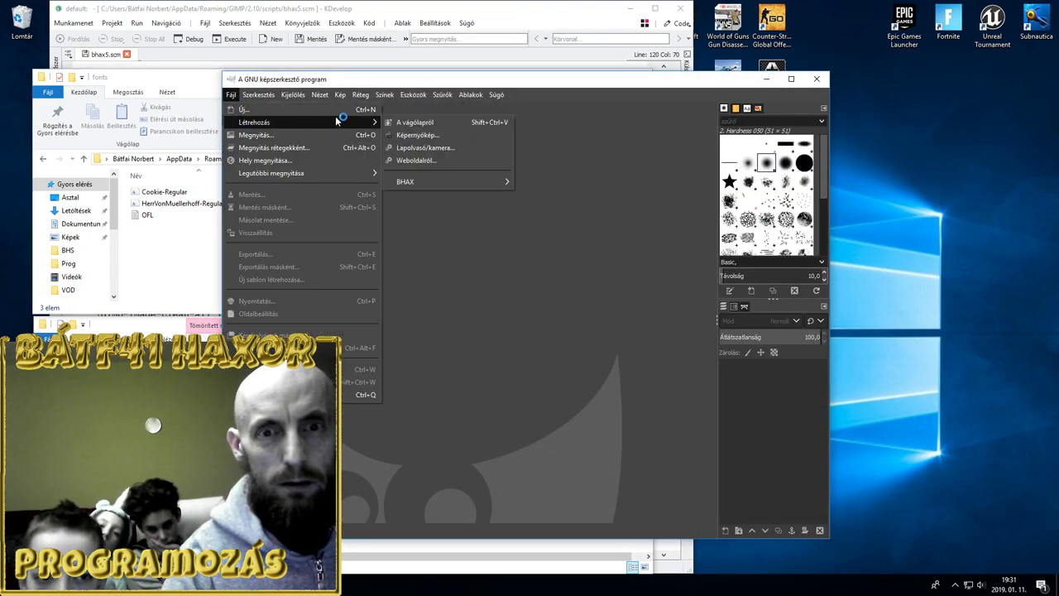
mouse_move(447, 181)
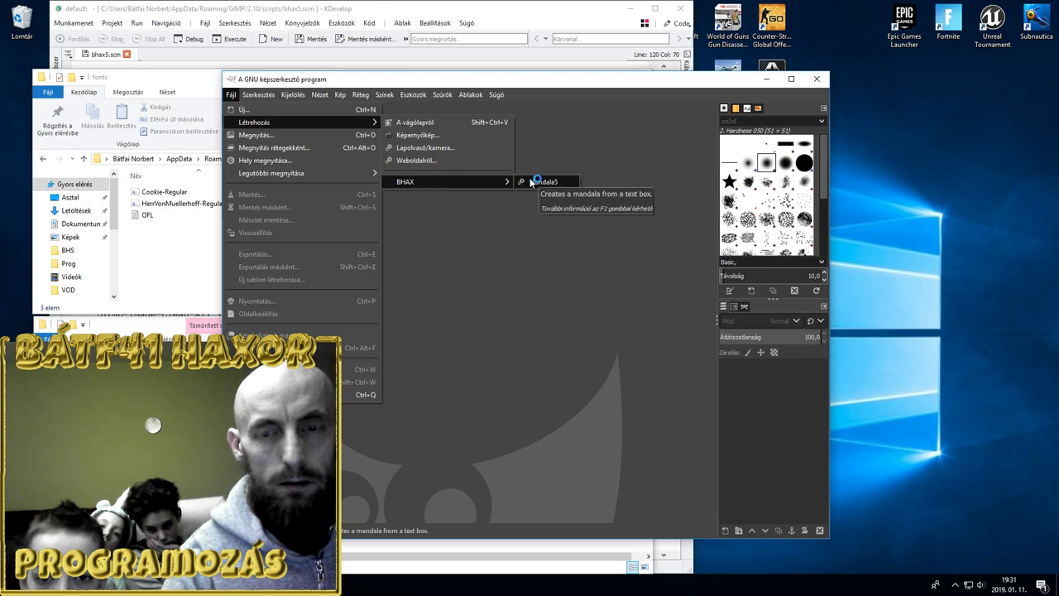
left_click(542, 182)
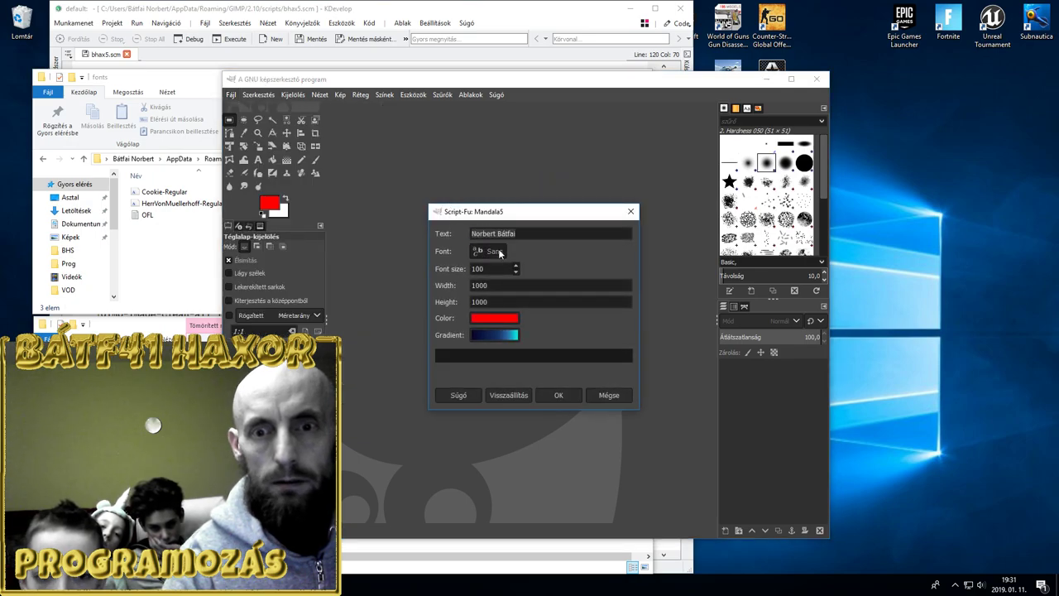
Select Herr Von Muellerhoff as the Mandala5 font
left_click(494, 252)
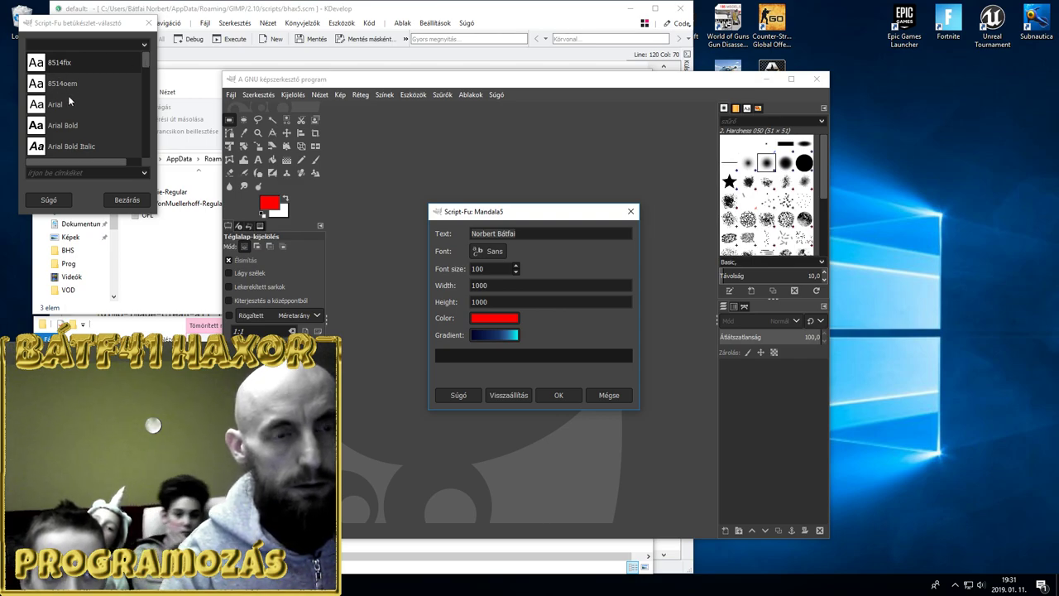
scroll(146, 62, "down", 3)
scroll(146, 65, "down", 3)
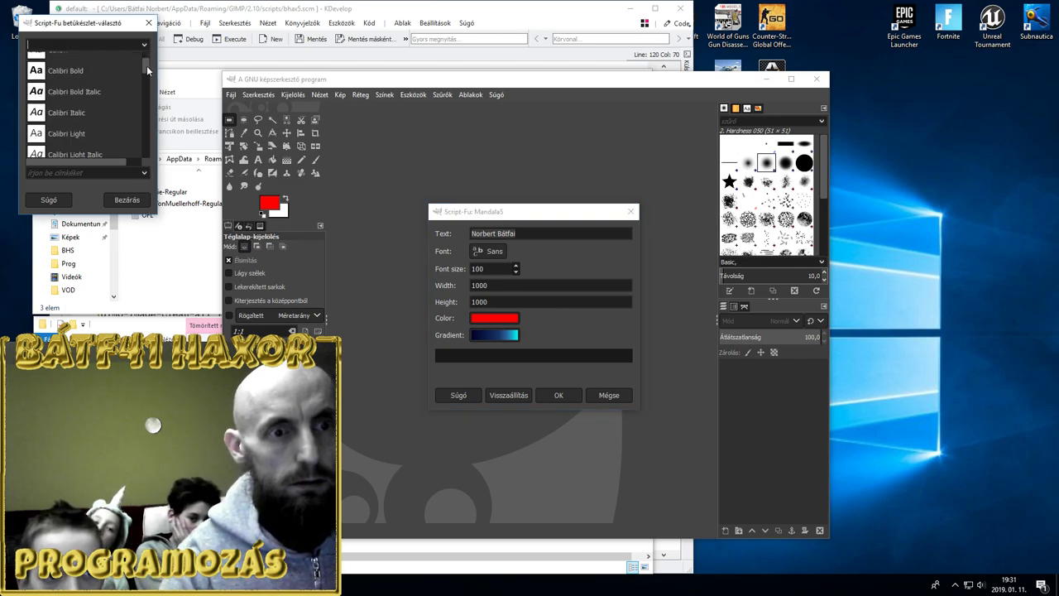
left_click(95, 173)
type("h")
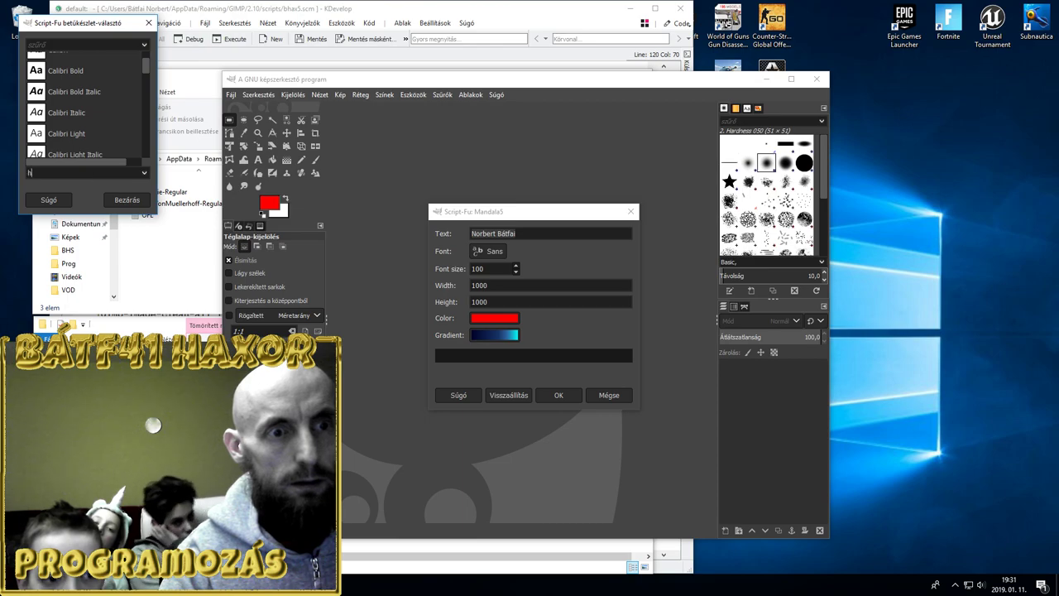
key("BackSpace")
type("Herr,")
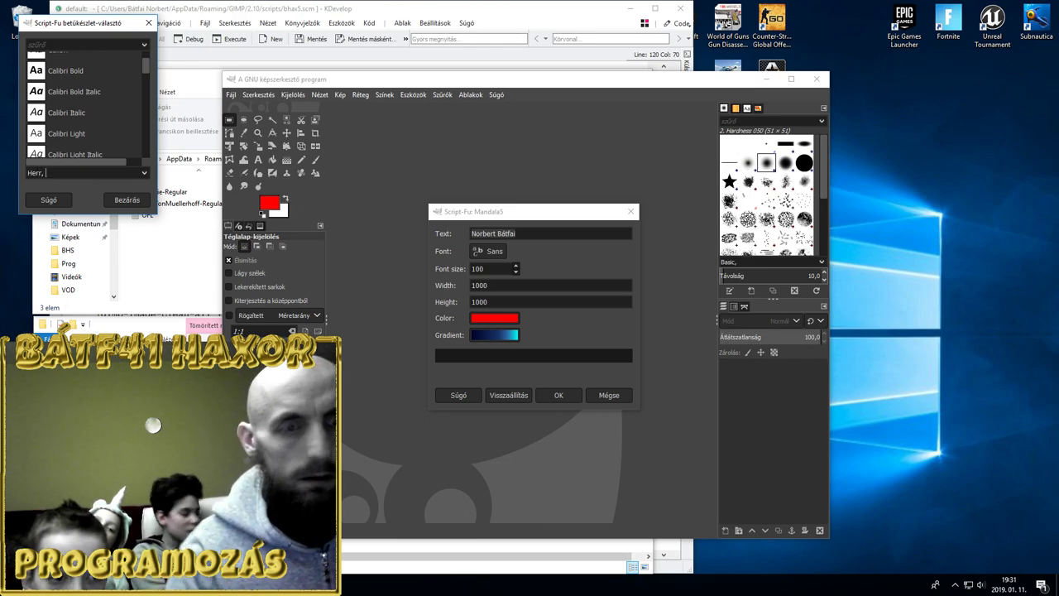
key("BackSpace")
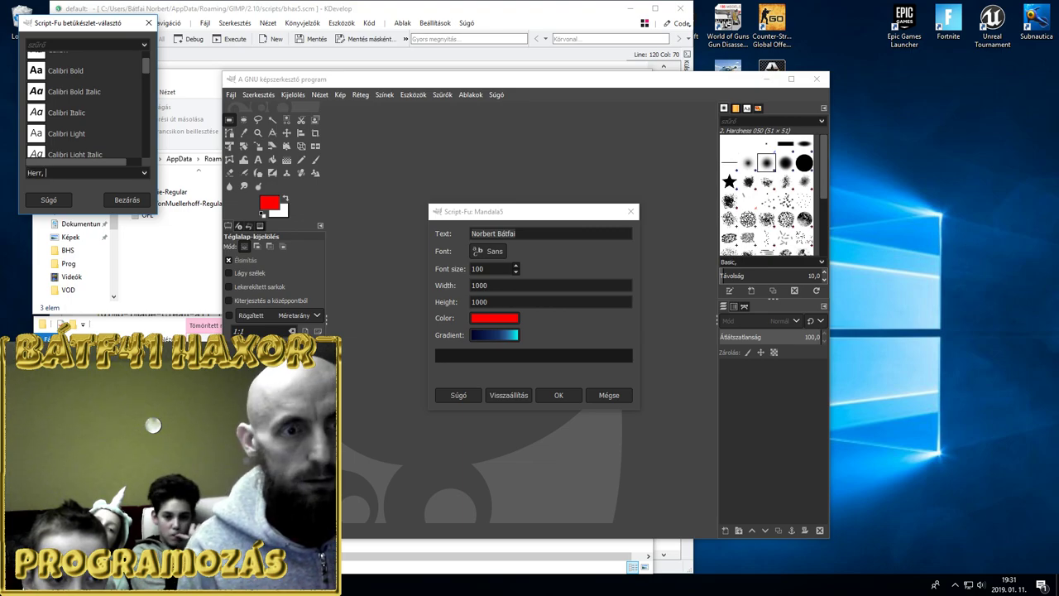
key("BackSpace")
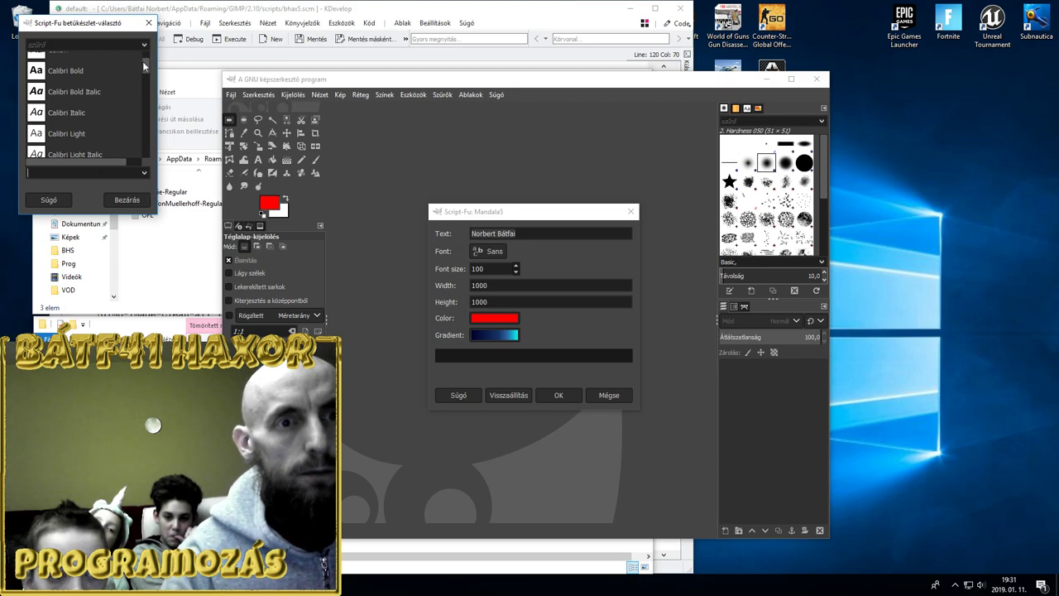
left_click_drag(143, 61, 141, 83)
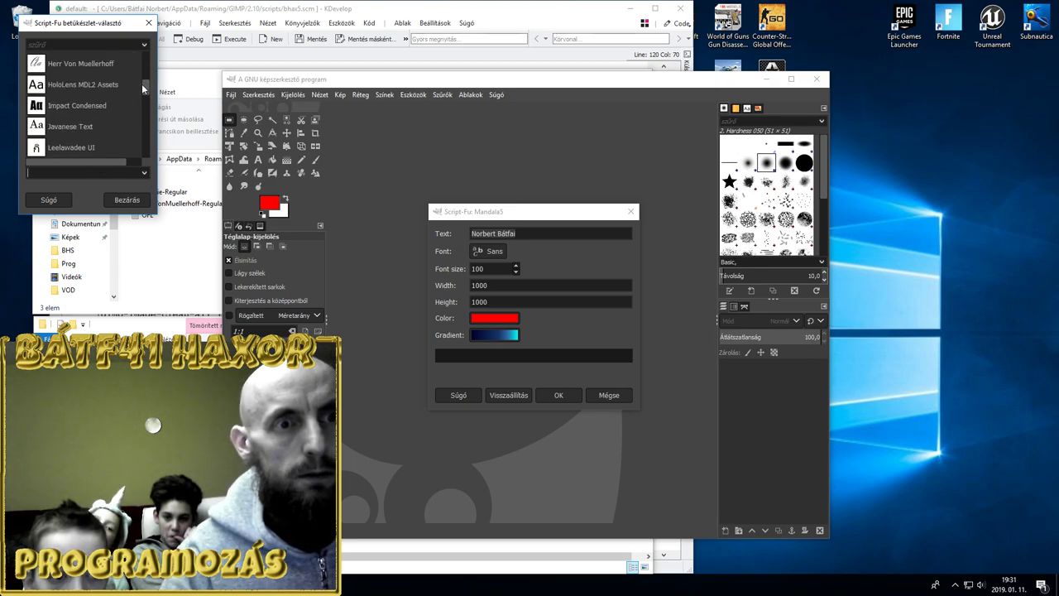
scroll(101, 69, "up", 1)
left_click(93, 94)
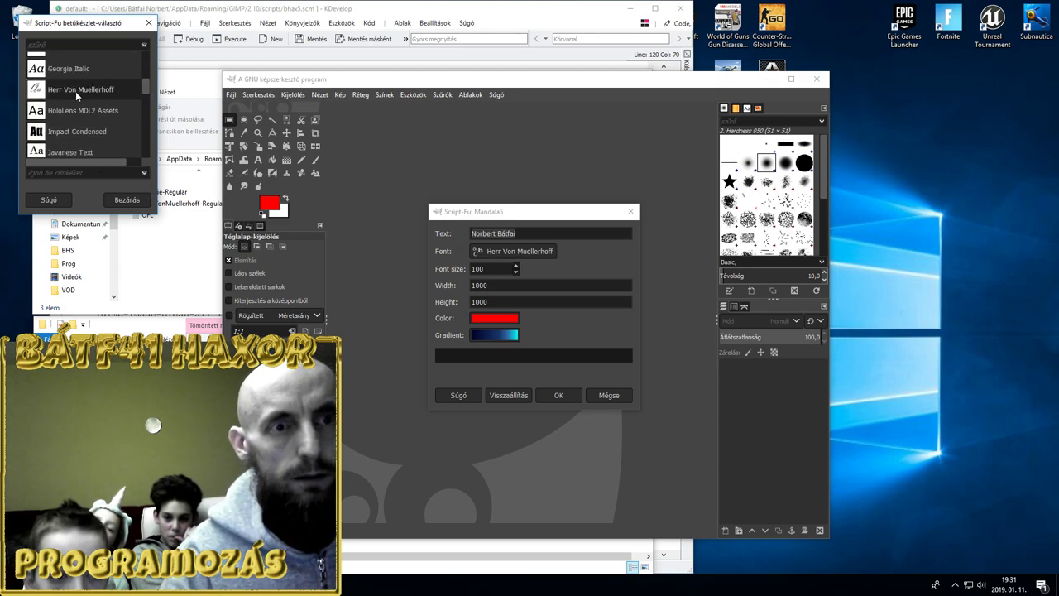
Run Mandala5 with Herr Von Muellerhoff, then switch back to Google Fonts in Edge
left_click(127, 200)
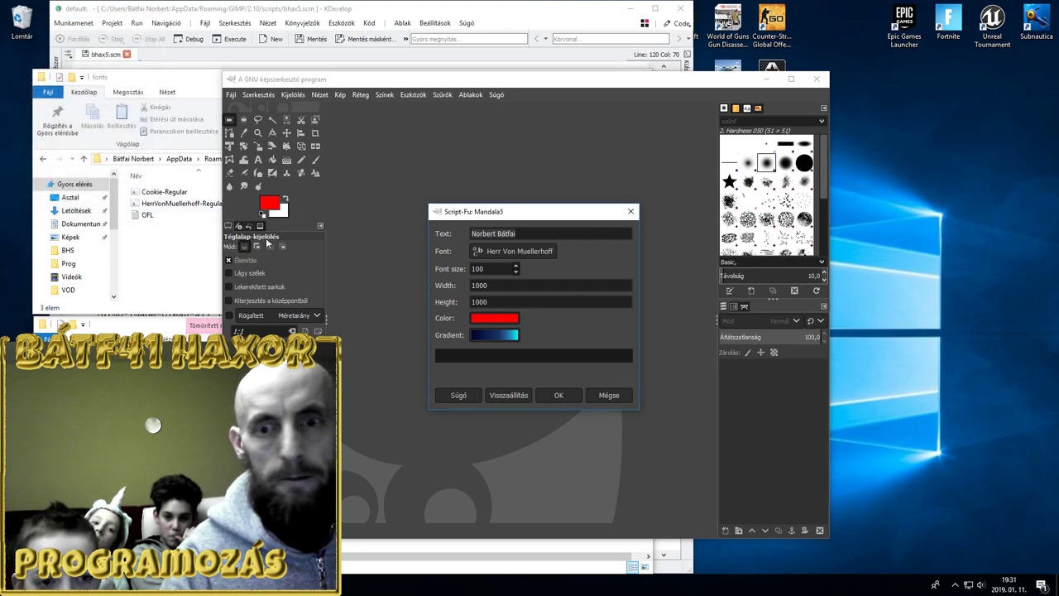
left_click(559, 395)
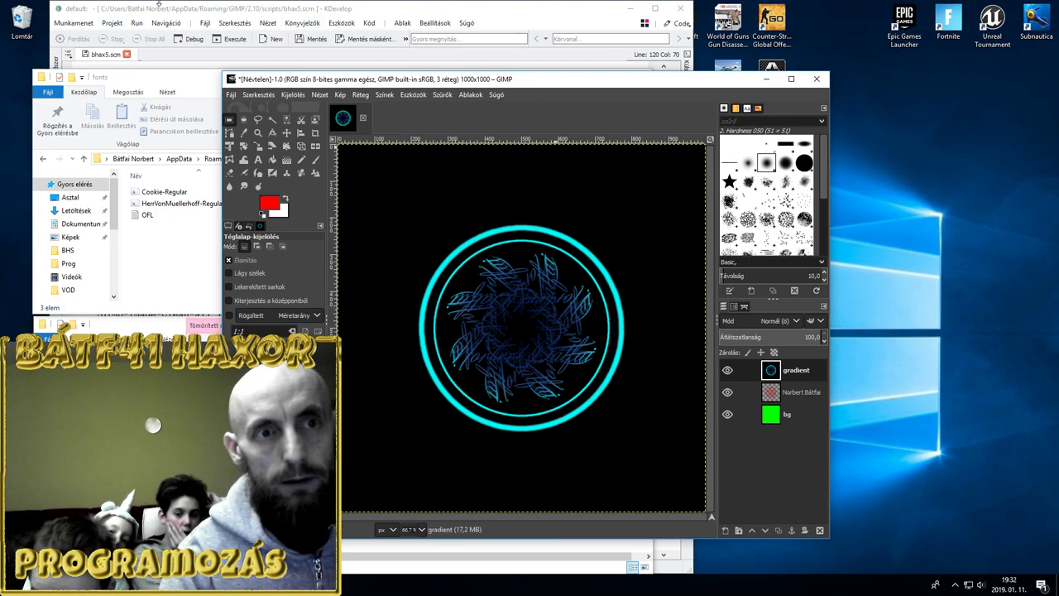
key("alt+Tab")
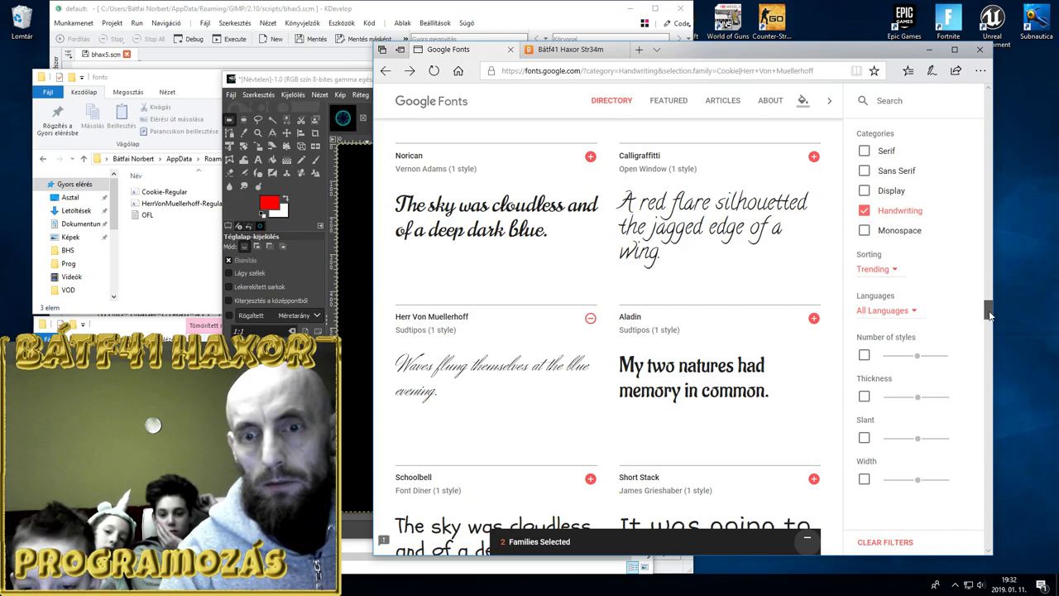
left_click_drag(989, 313, 986, 395)
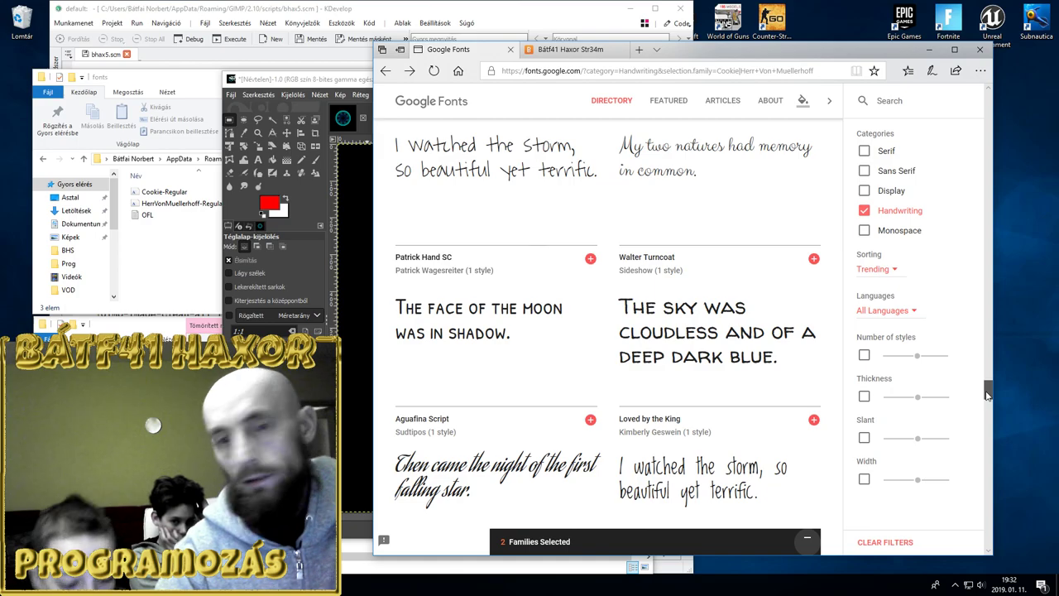
left_click_drag(986, 394, 973, 503)
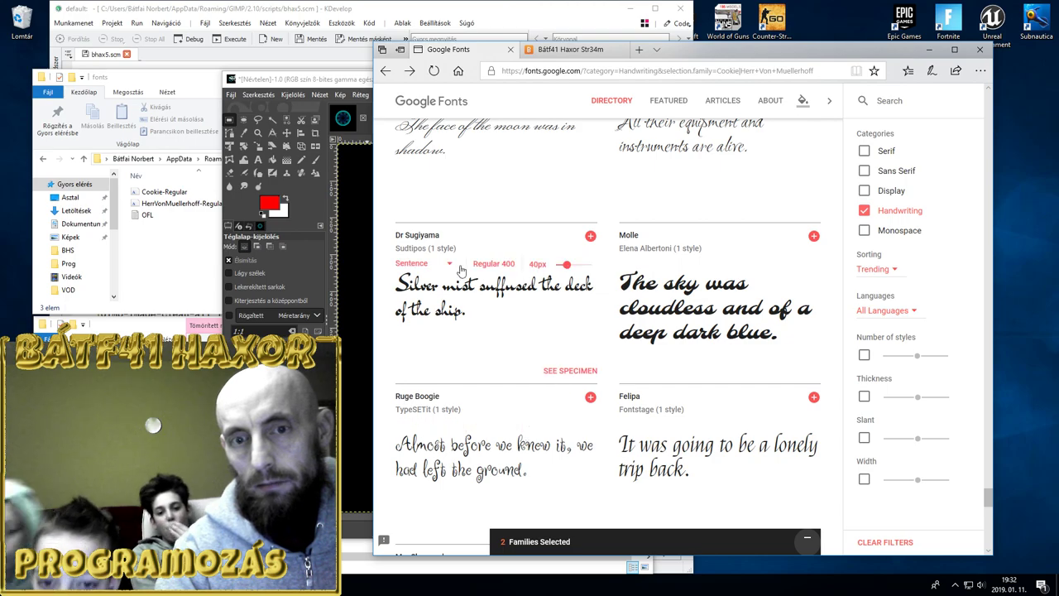
Add Dr Sugiyama to the selected families and download the selection as fonts.zip
left_click(591, 236)
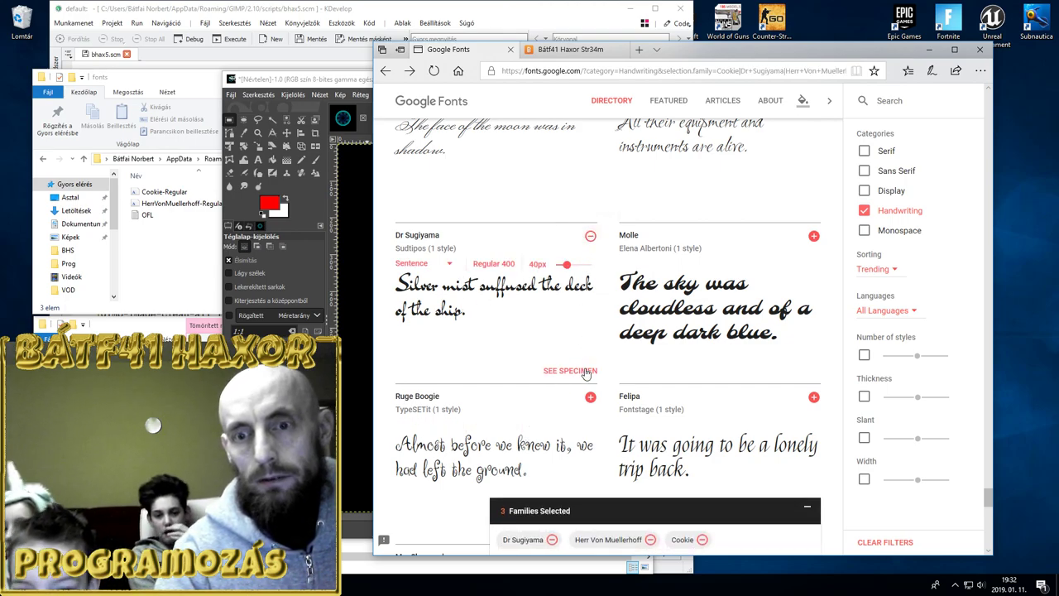
left_click(773, 539)
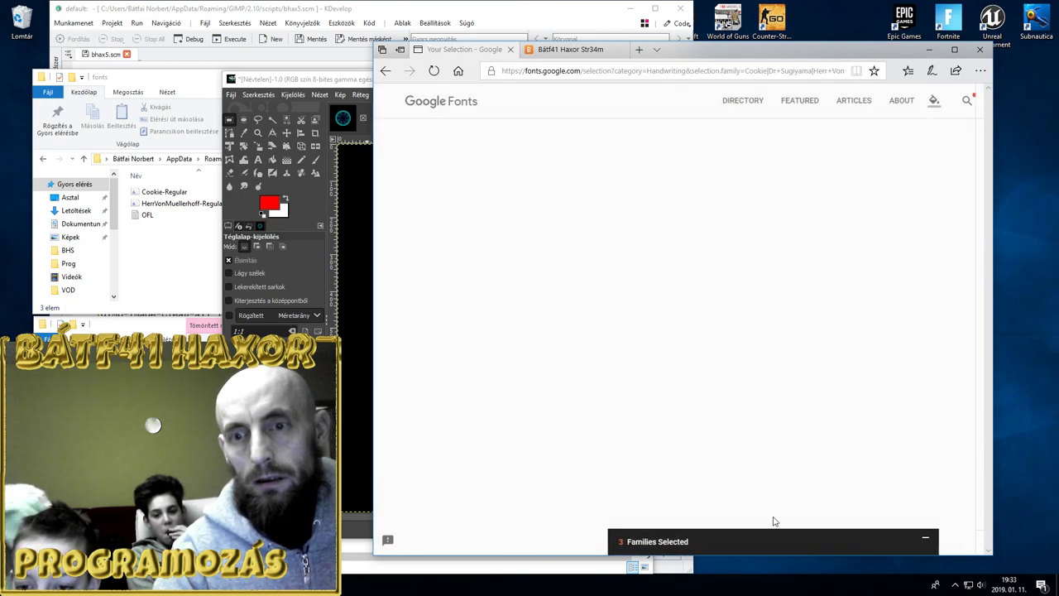
left_click(386, 73)
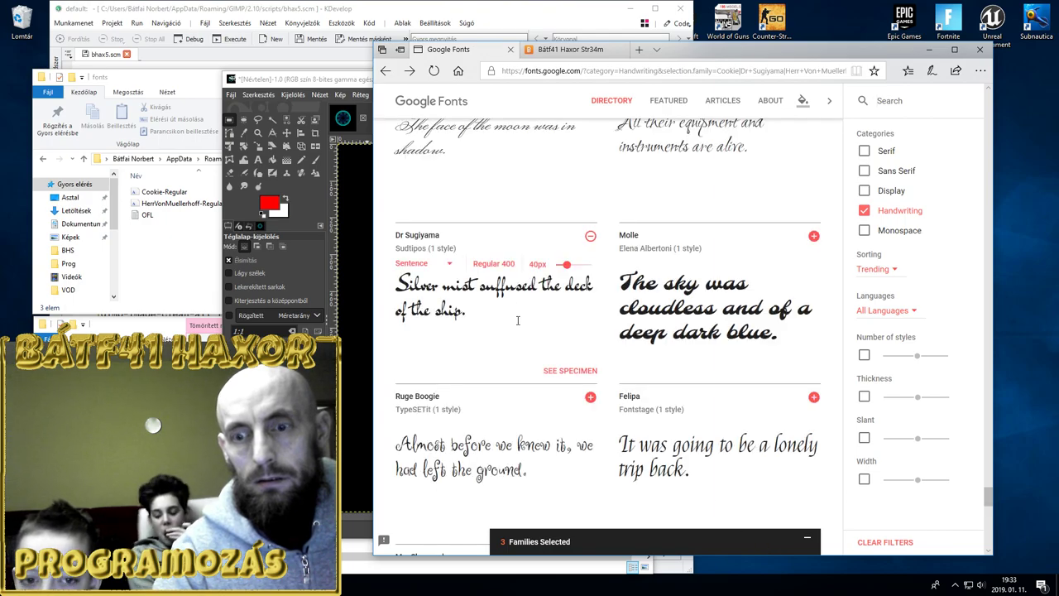
mouse_move(495, 298)
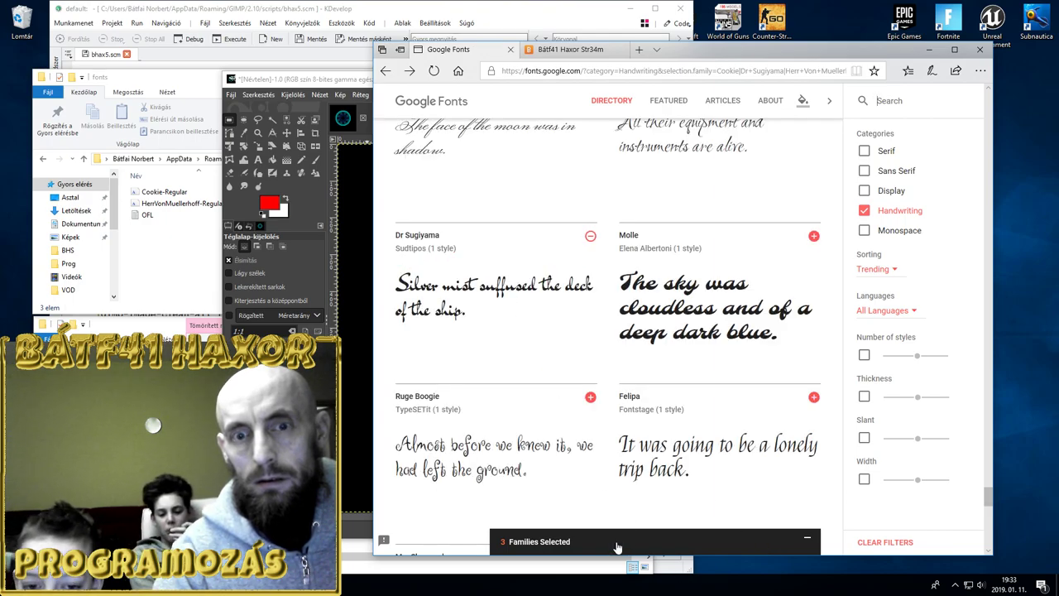
left_click(520, 247)
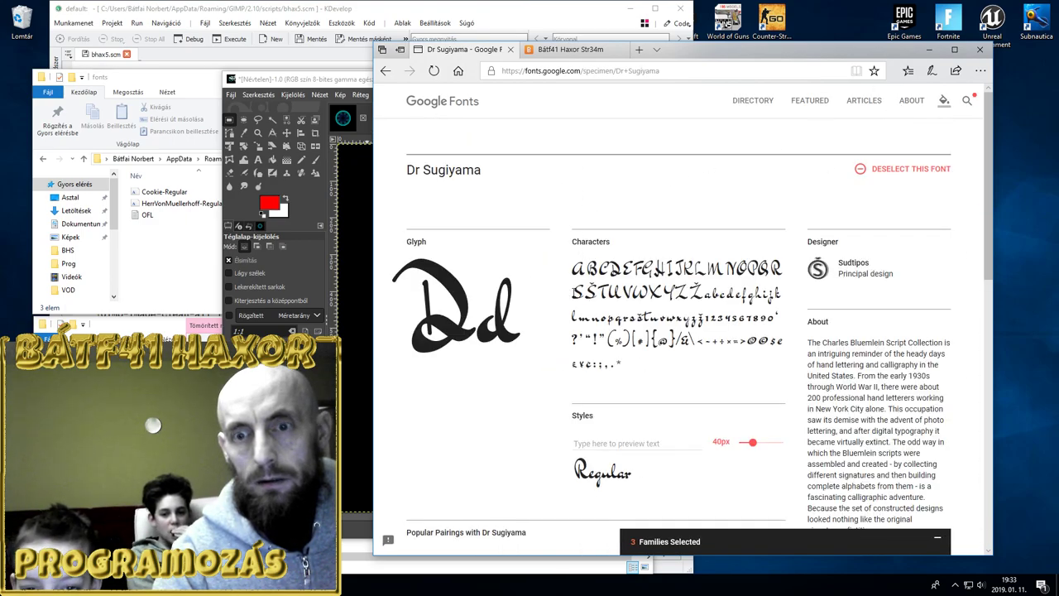
left_click(845, 542)
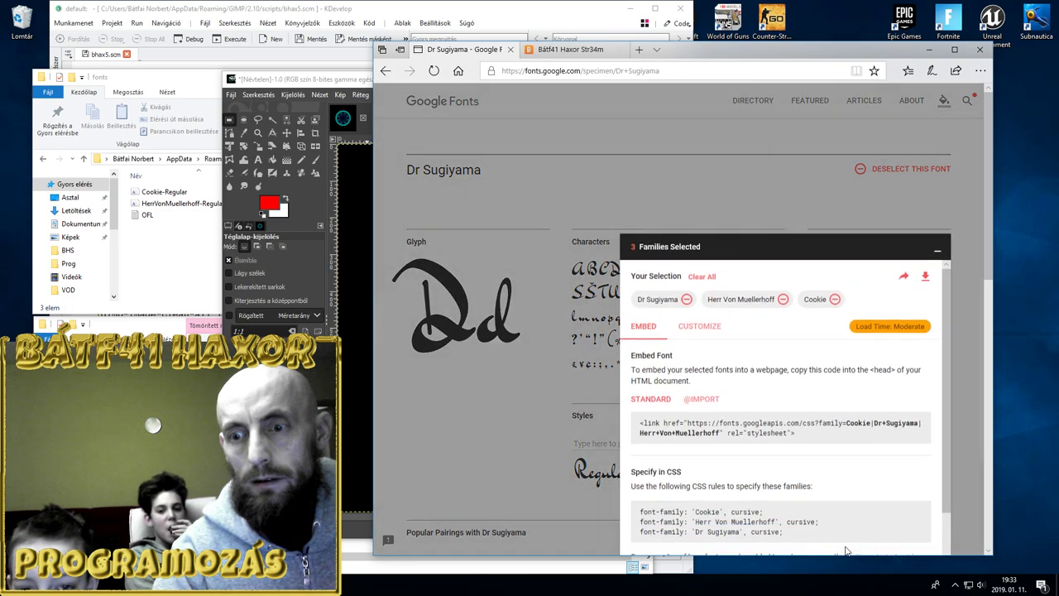
left_click(925, 269)
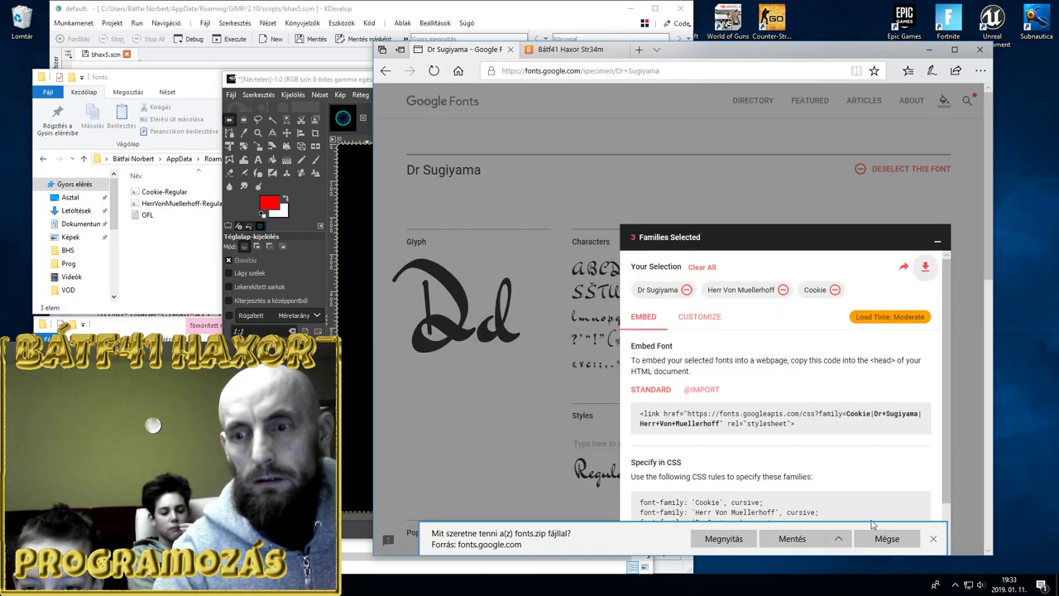
left_click(797, 543)
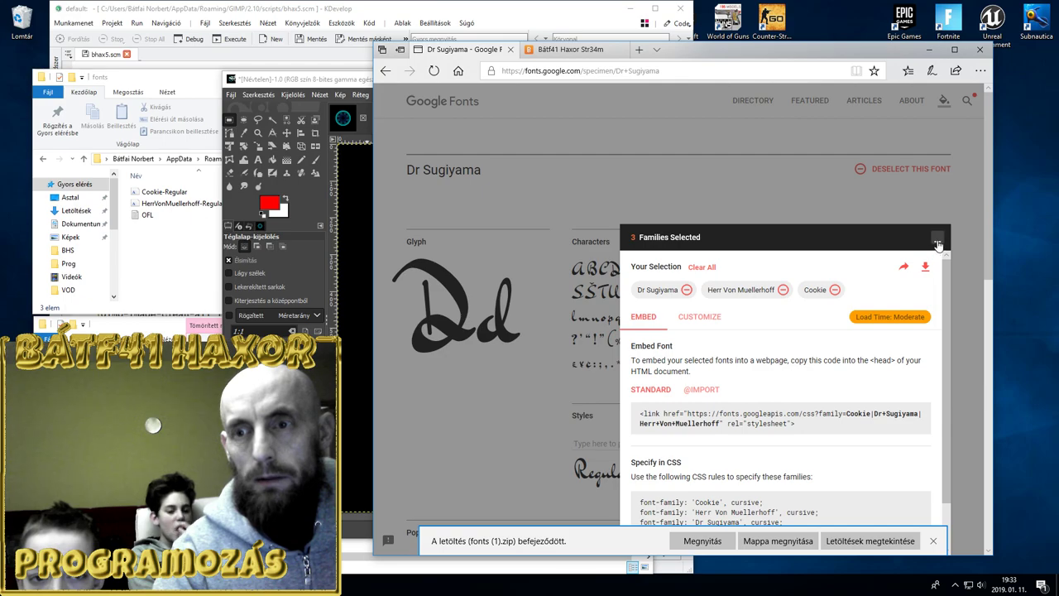
Return to the Google Fonts Handwriting listing
left_click(965, 201)
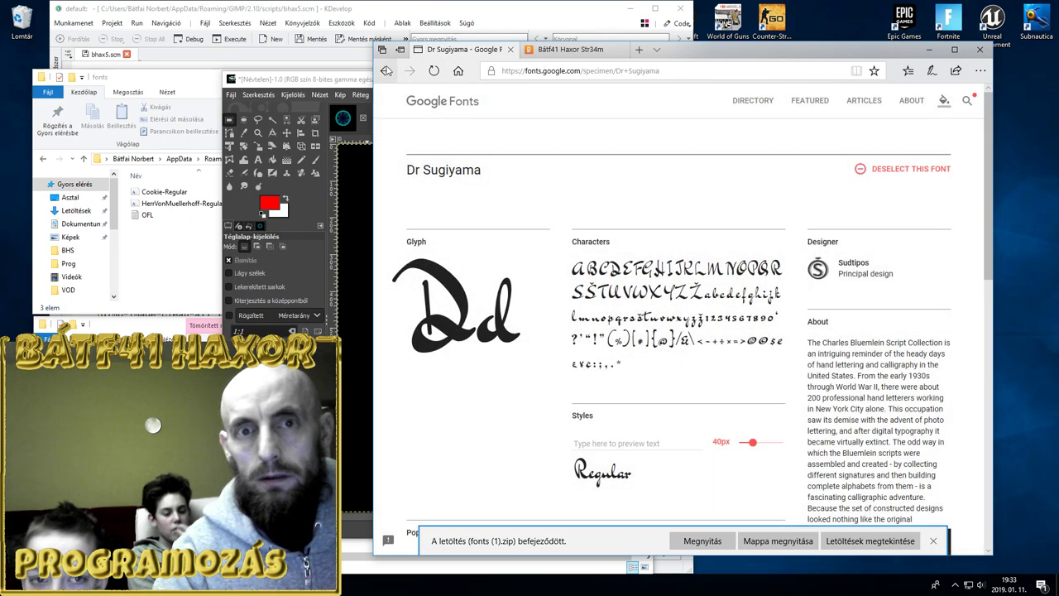
left_click(385, 70)
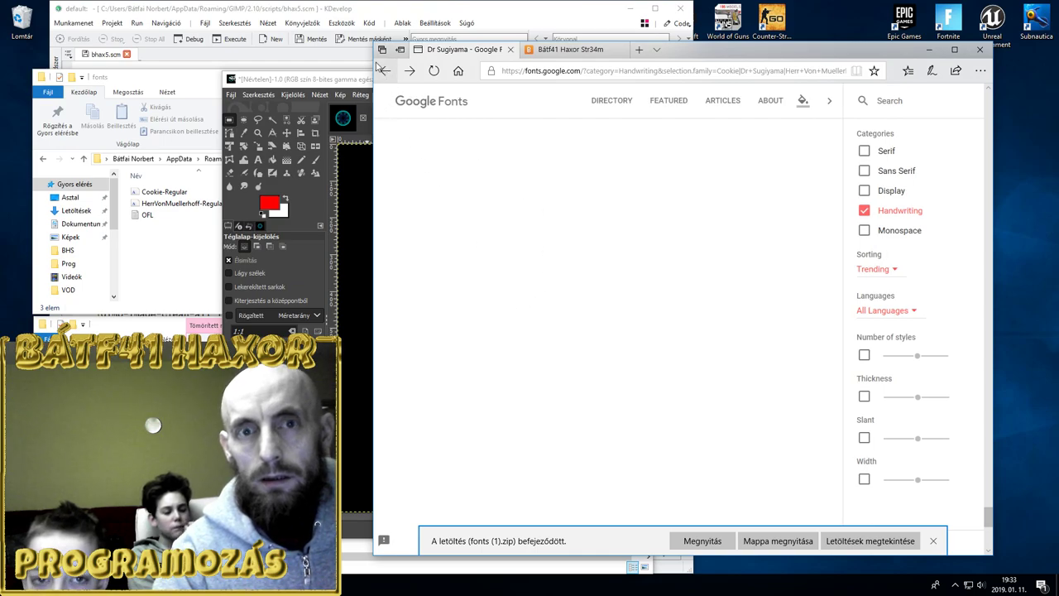
left_click(383, 70)
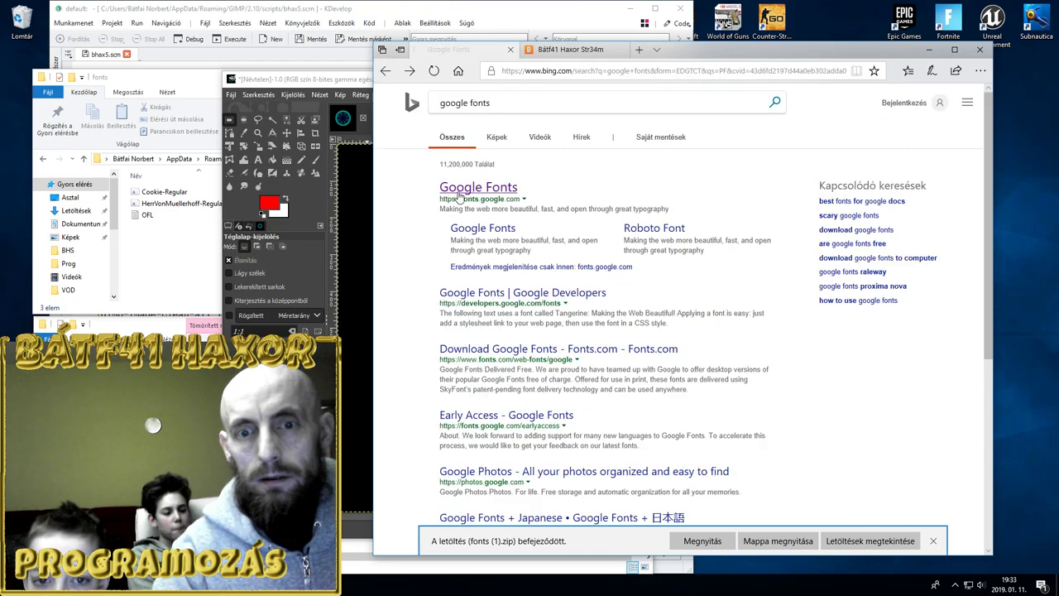
left_click(411, 72)
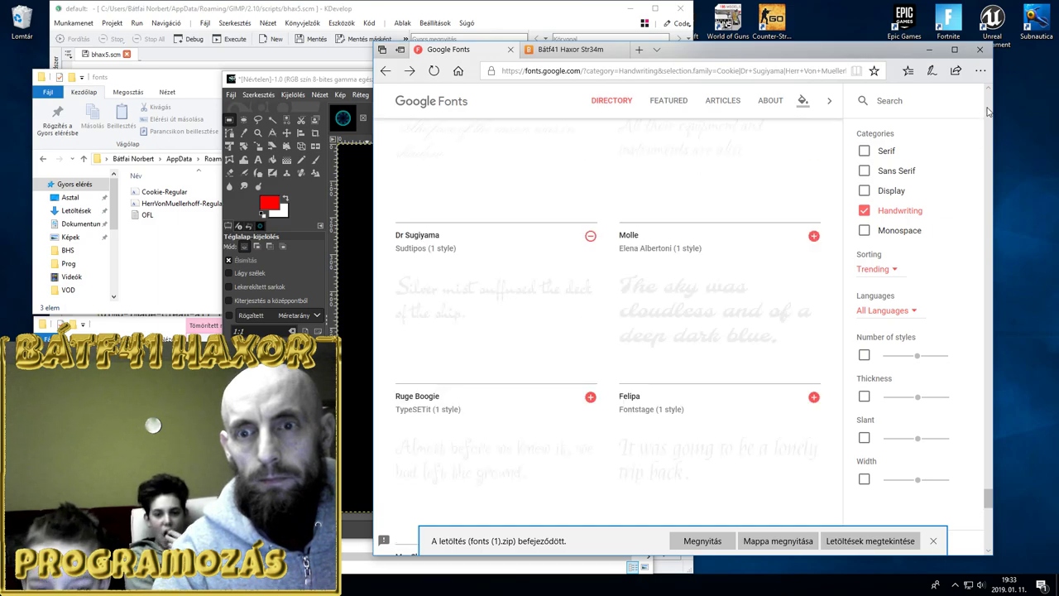
Add Ruge Boogie and download all four selected families as a zip
left_click(590, 397)
left_click(672, 520)
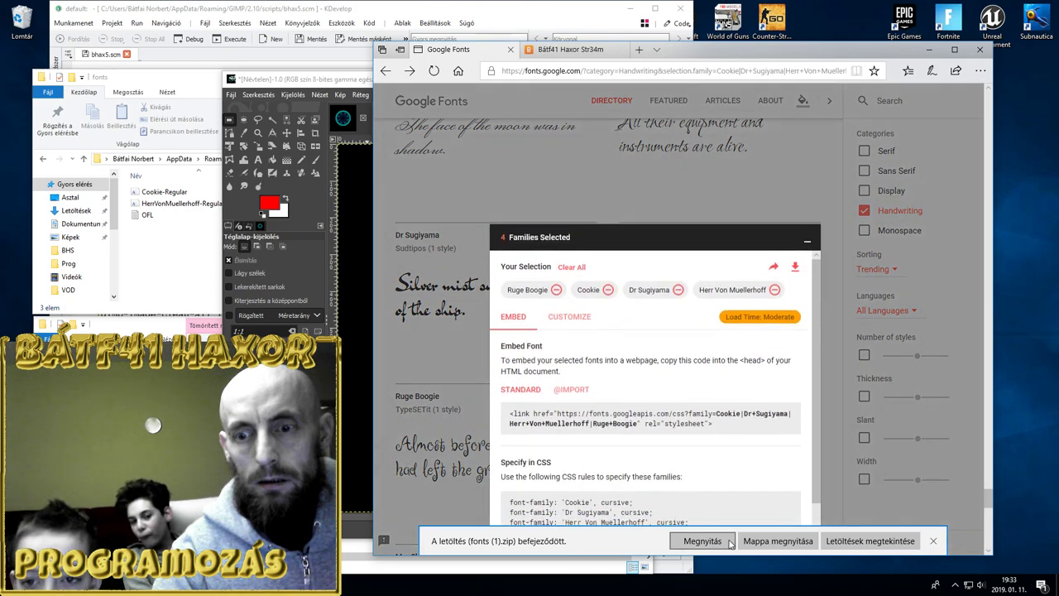
left_click(793, 269)
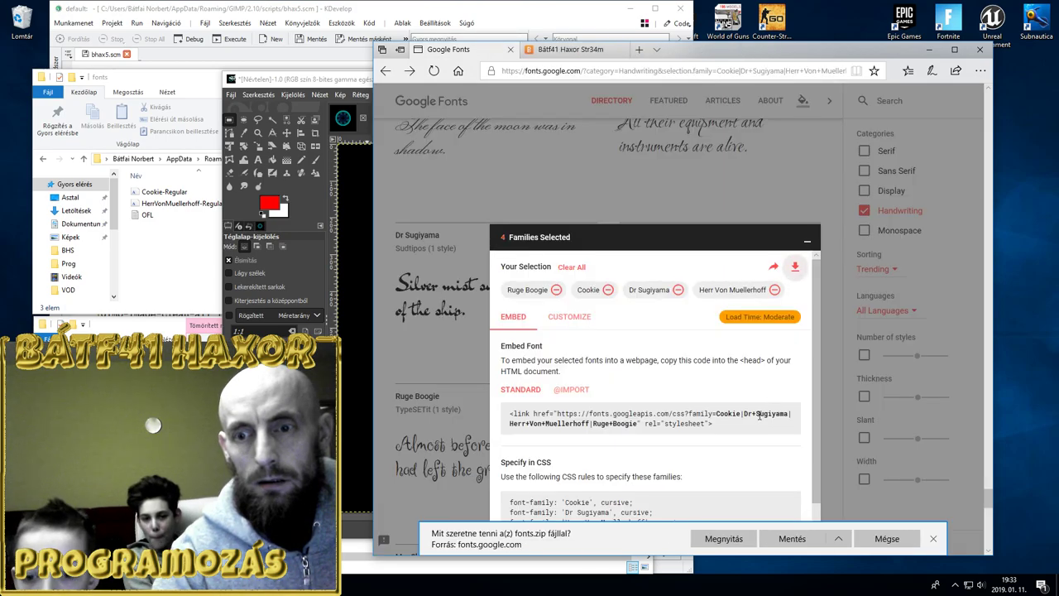
left_click(774, 537)
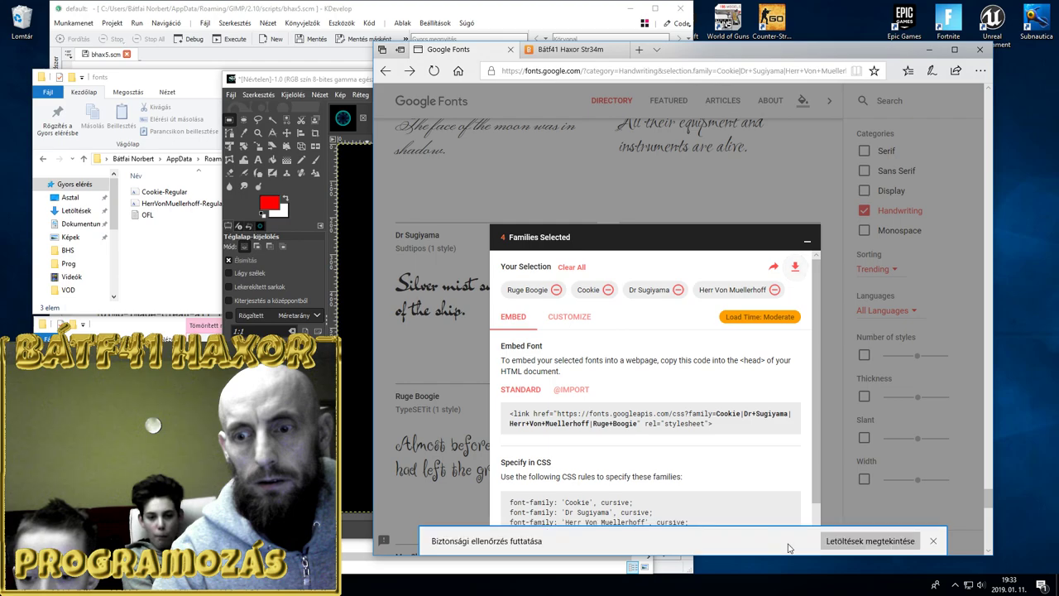
left_click(807, 242)
left_click(930, 49)
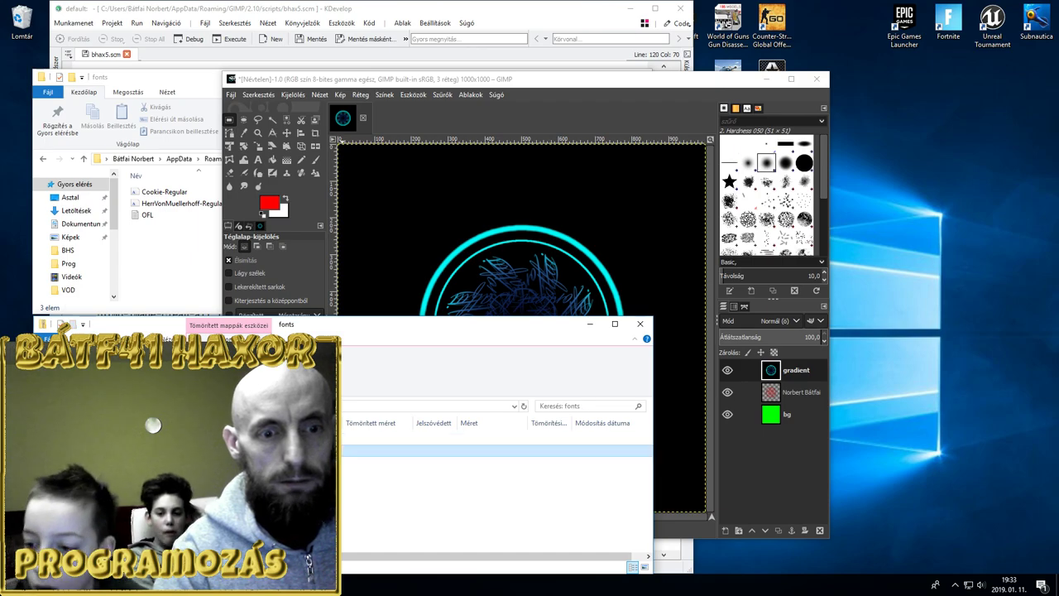
Open fonts (2).zip and copy DrSugiyama-Regular into GIMP's fonts folder
key("alt+Up")
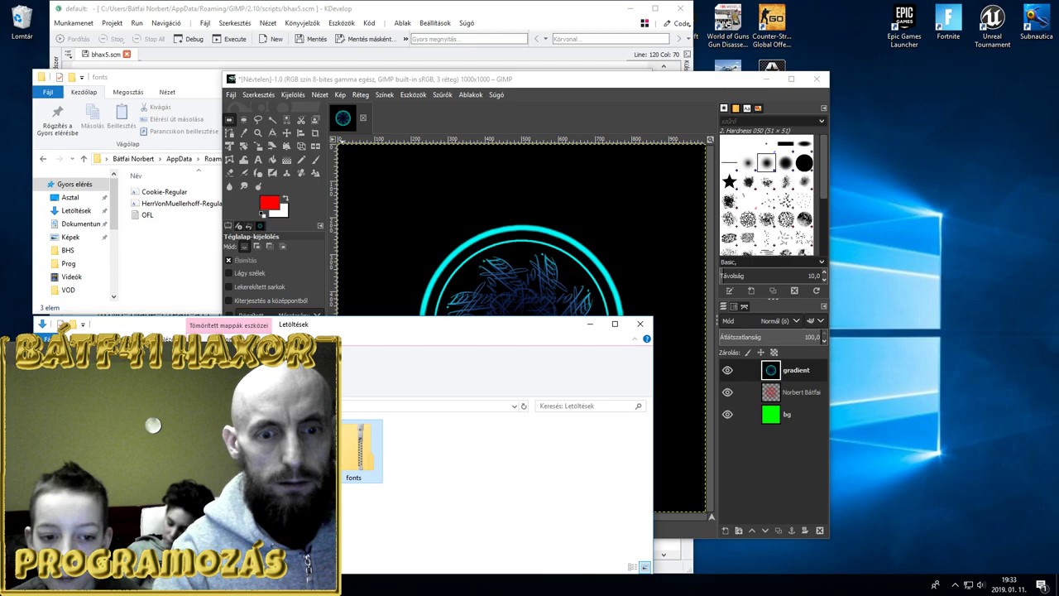
key("Return")
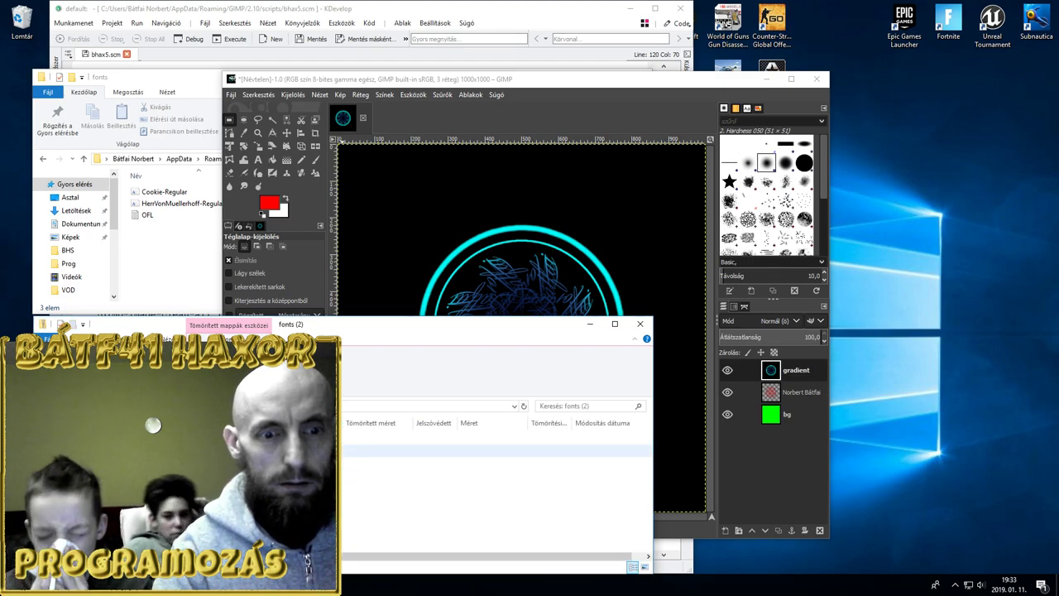
key("Return")
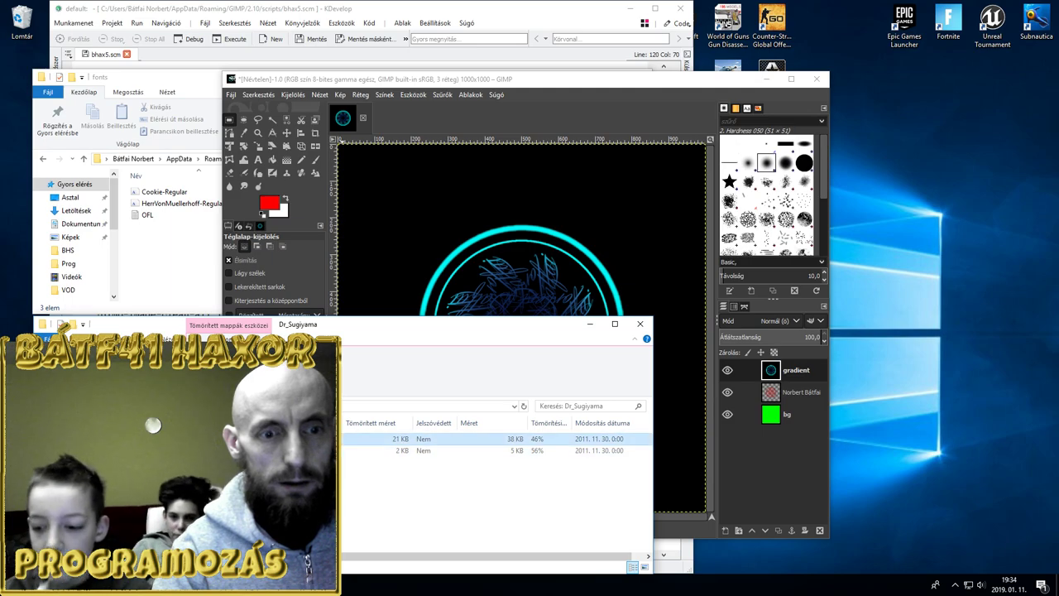
left_click_drag(356, 439, 174, 288)
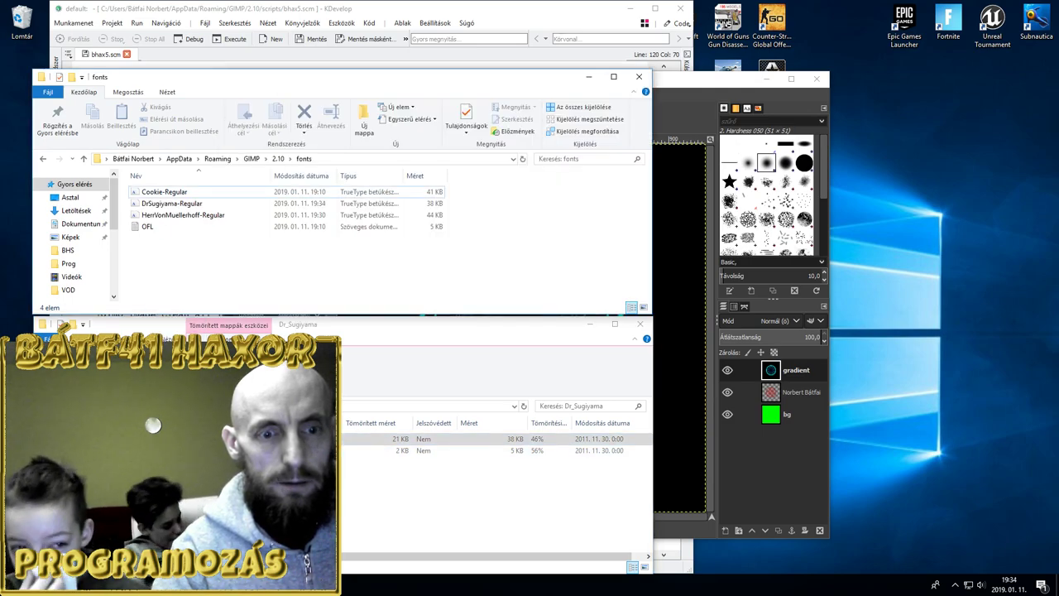
Copy RugeBoogie-Regular from the Ruge_Boogie folder into GIMP's fonts folder
key("alt+Tab")
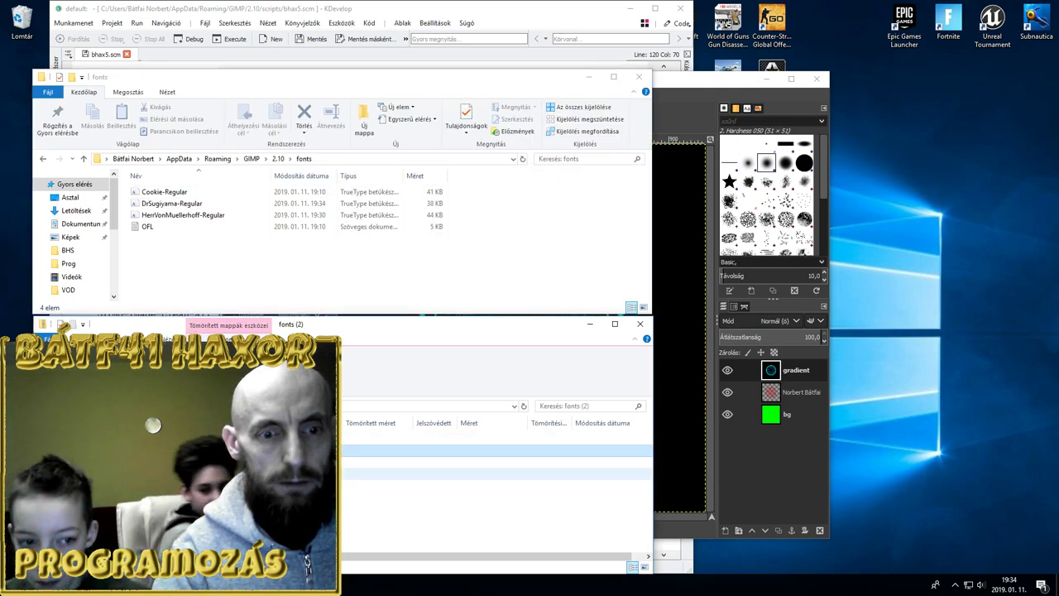
key("Return")
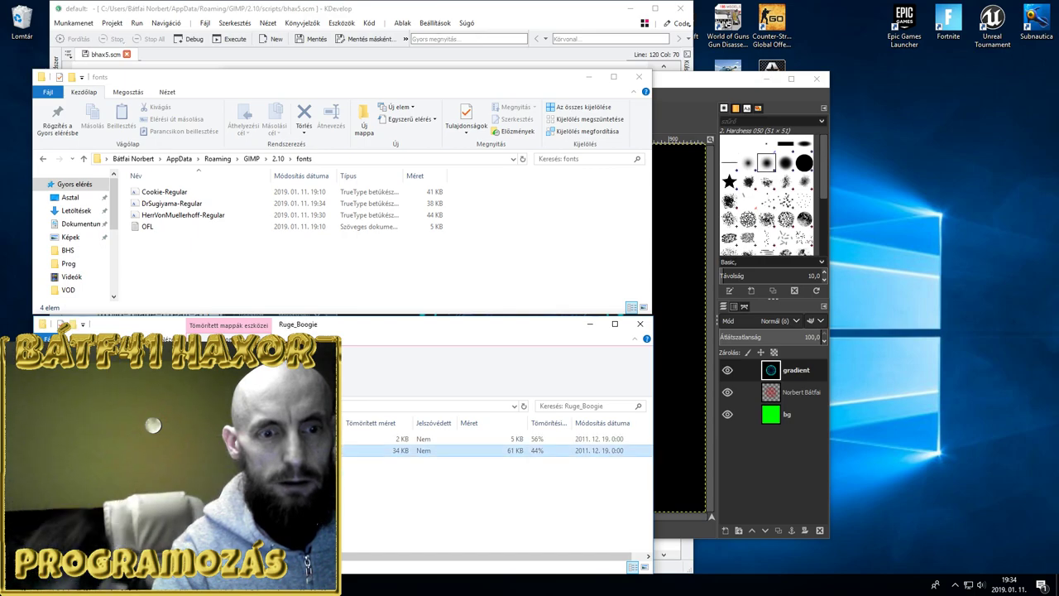
left_click_drag(165, 450, 176, 298)
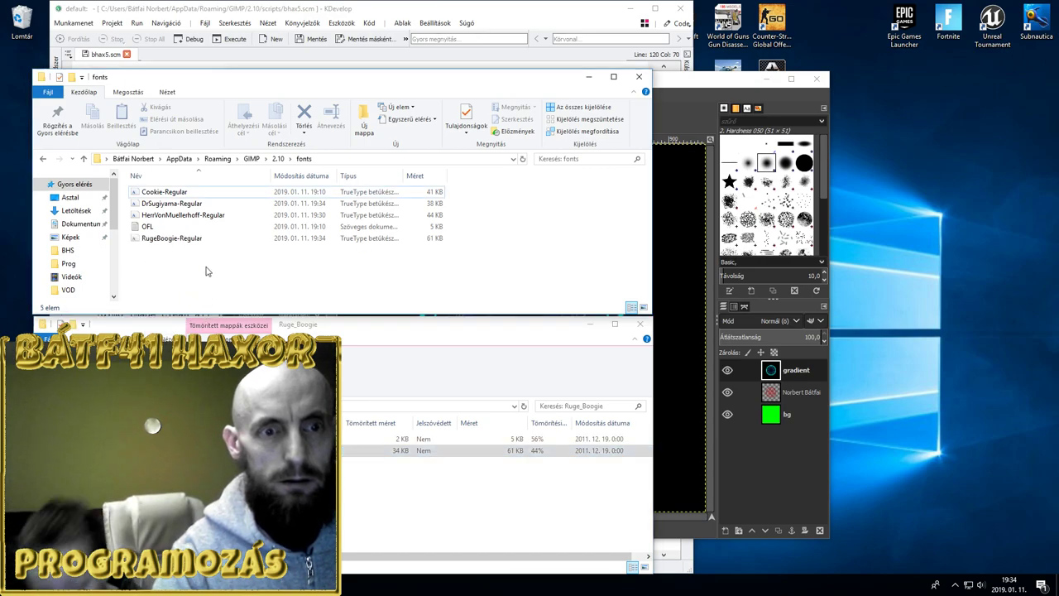
left_click(680, 81)
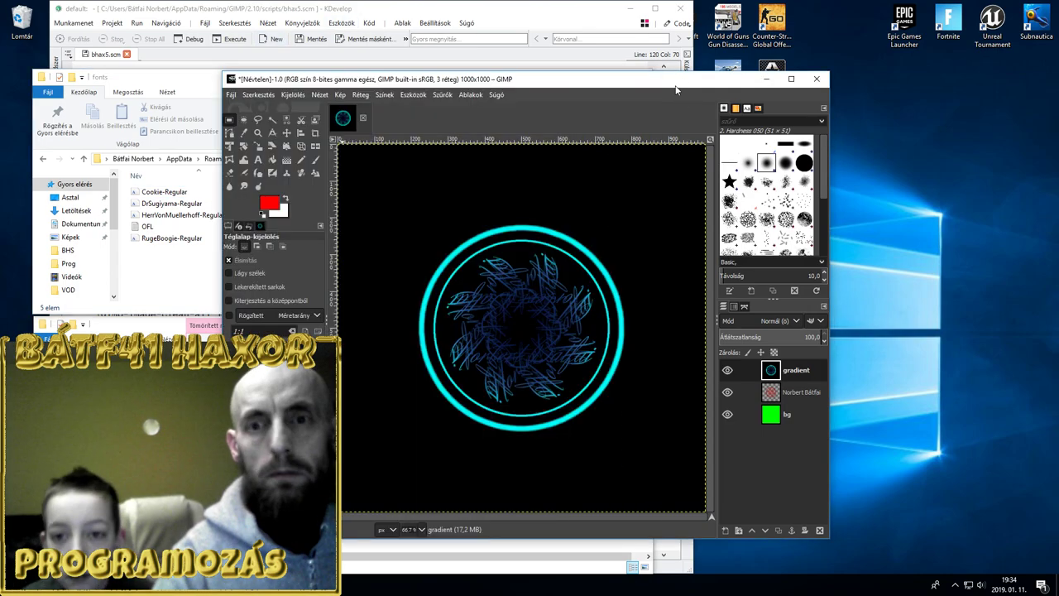
Quit GIMP discarding the unsaved image, then open File > Create > BHAX > Mandala5
left_click(818, 80)
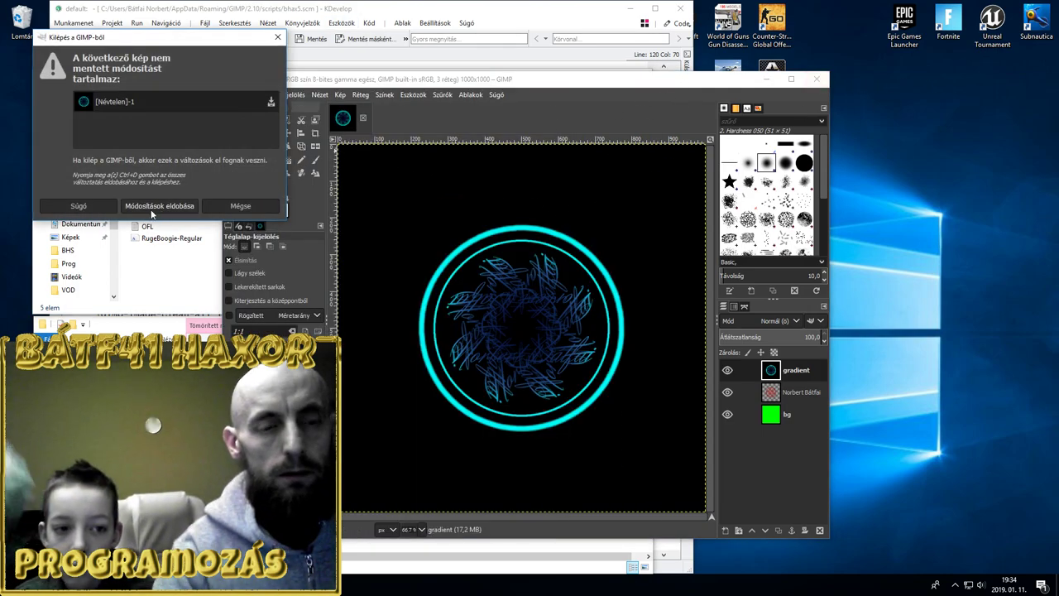
left_click(153, 207)
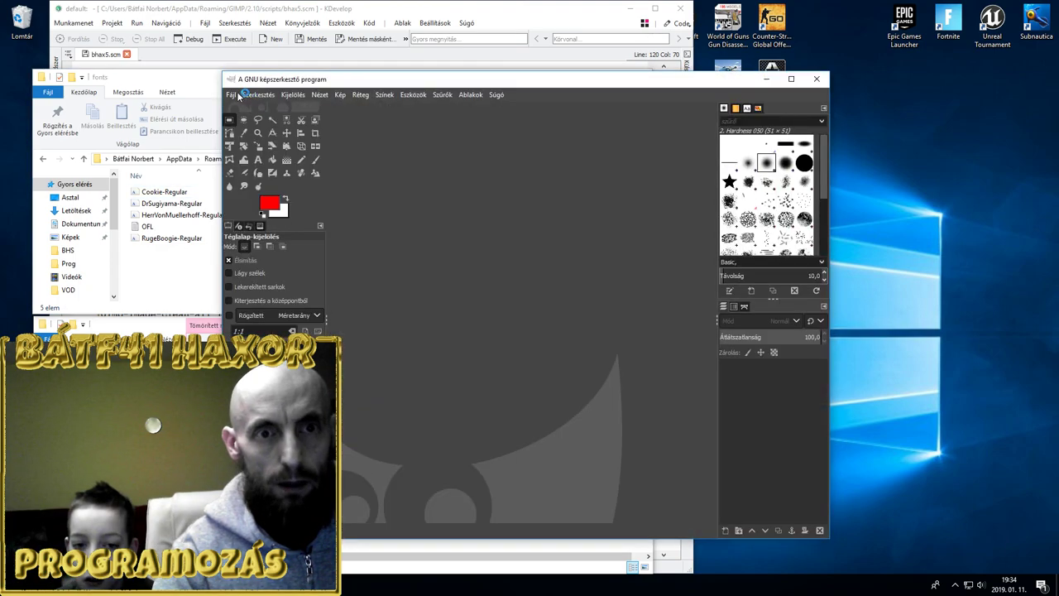
left_click(231, 95)
mouse_move(254, 122)
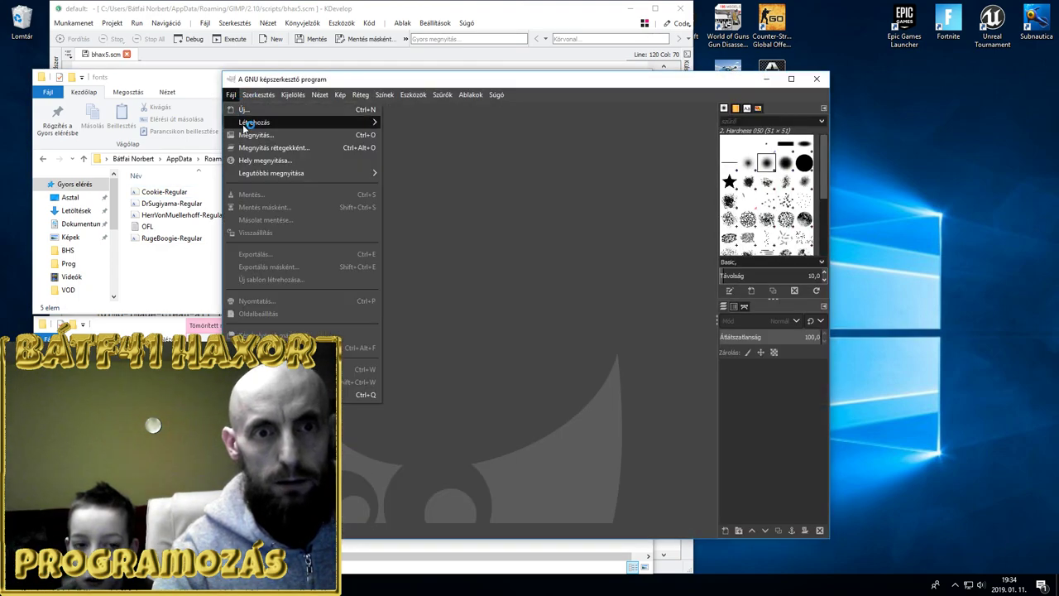
mouse_move(430, 181)
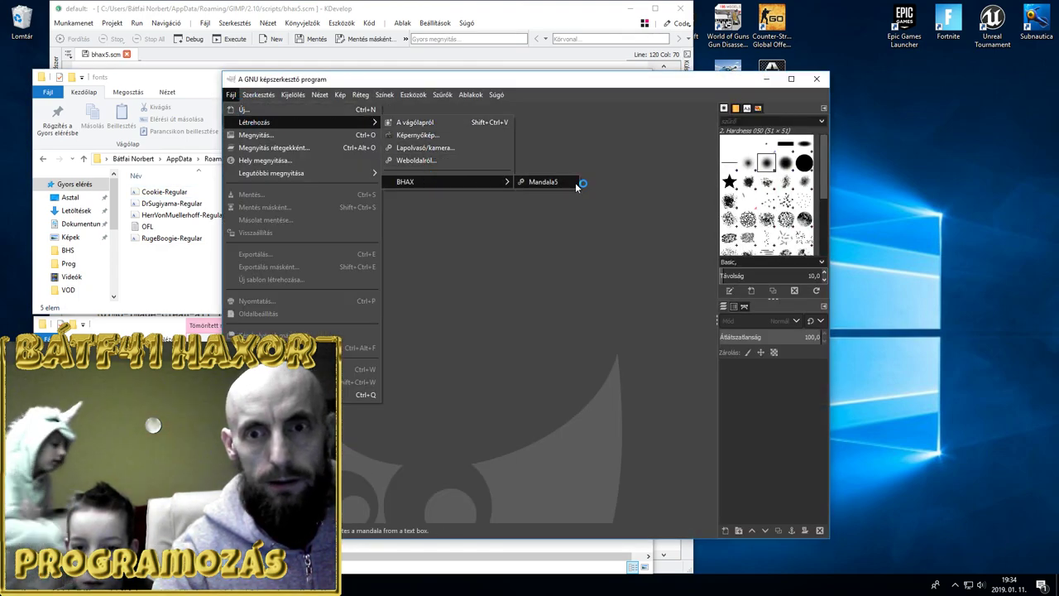
left_click(577, 182)
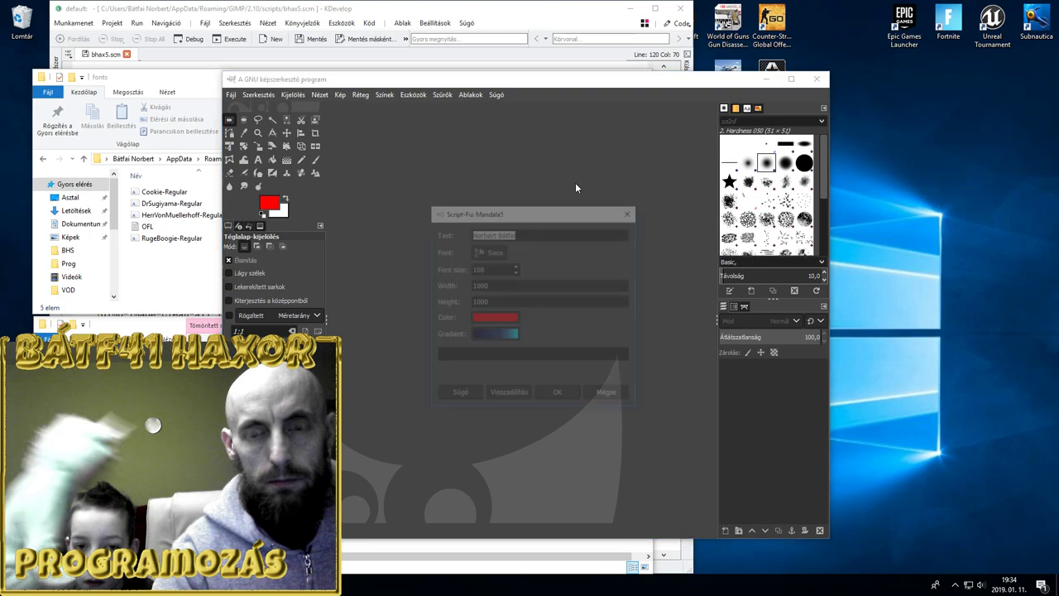
Choose the Dr Sugiyama font and run Mandala5 to render the mandala
left_click(496, 252)
left_click_drag(215, 129, 219, 150)
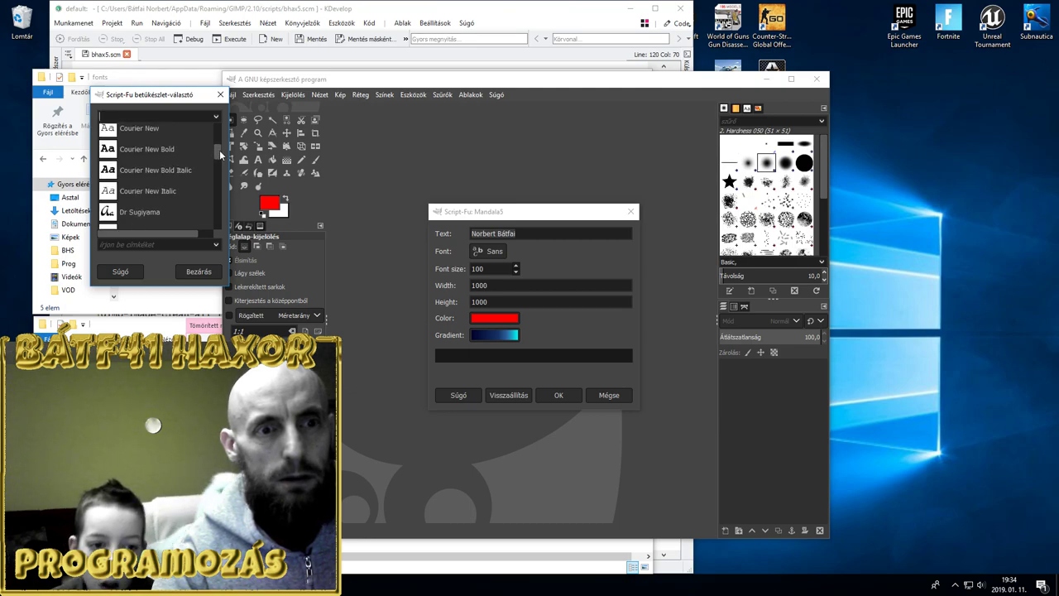
left_click(155, 211)
left_click(198, 271)
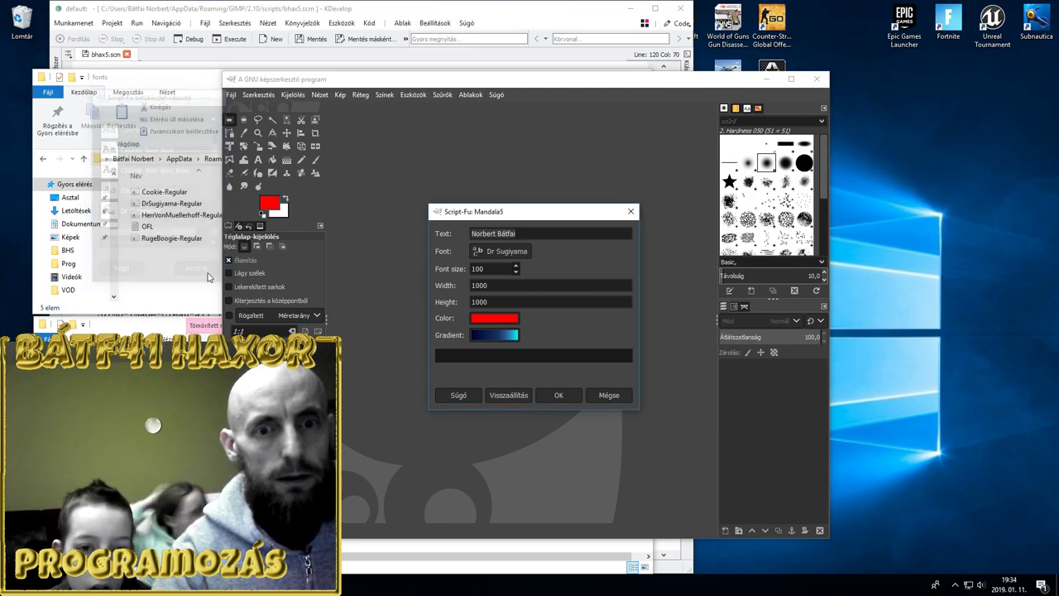
left_click(553, 397)
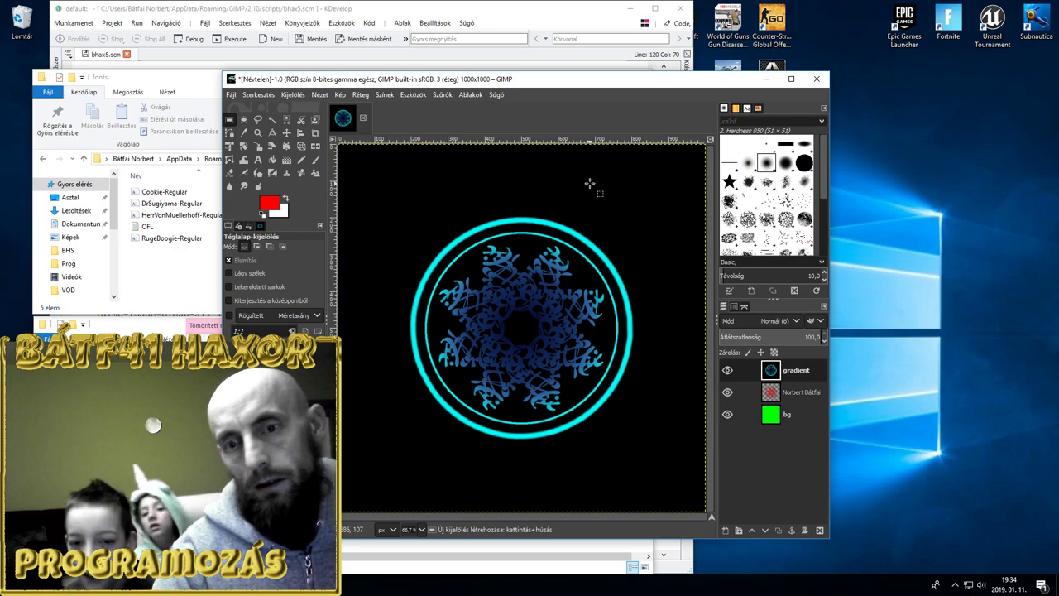
Run Mandala5 again with the Ruge Boogie font at size 120
left_click(231, 94)
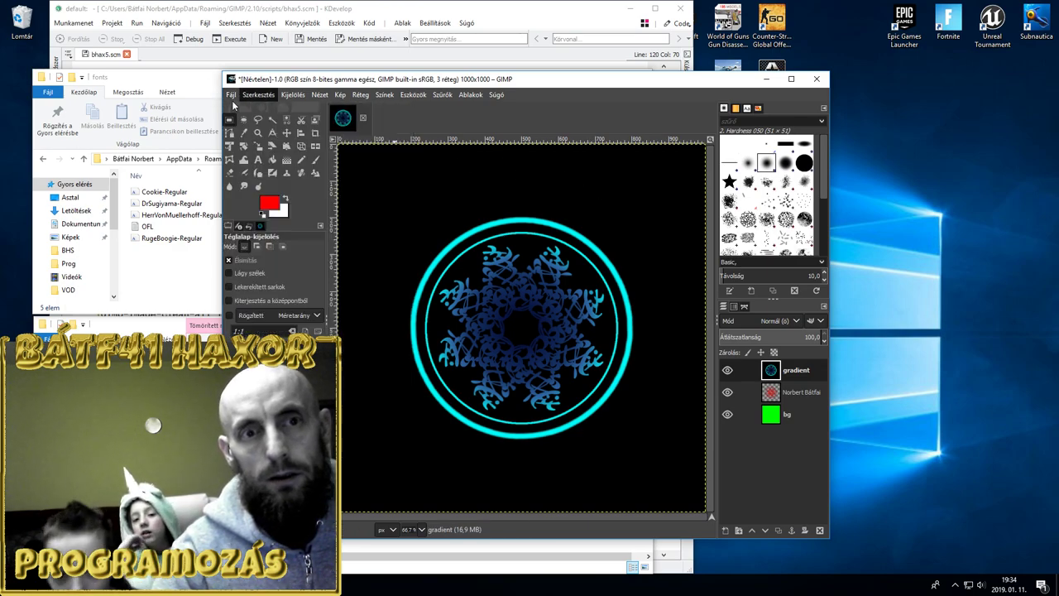
left_click(231, 94)
mouse_move(254, 122)
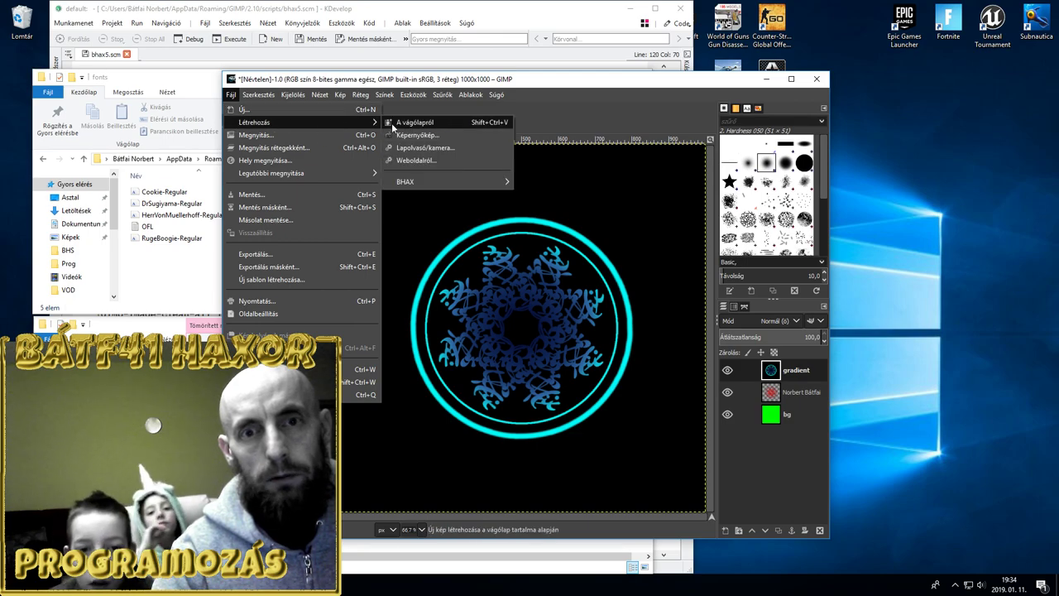
mouse_move(447, 181)
left_click(542, 181)
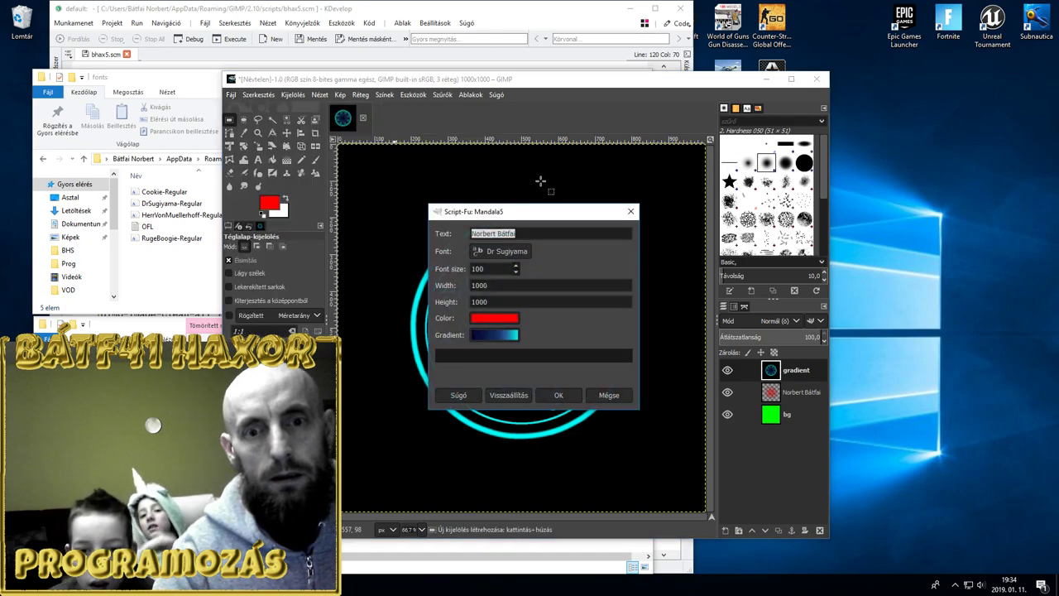
left_click(507, 250)
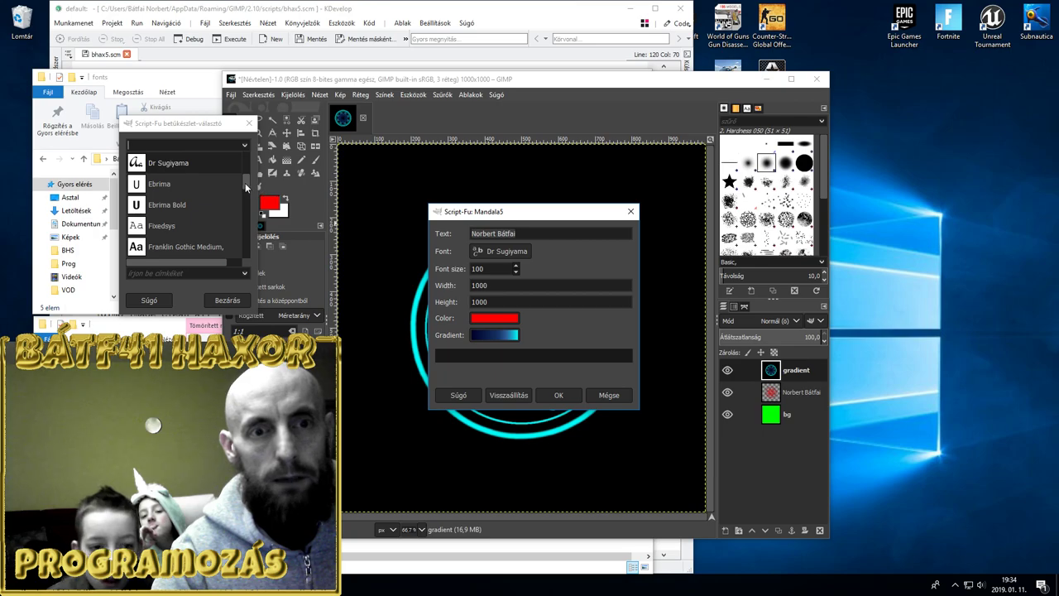
left_click_drag(245, 183, 249, 214)
left_click(187, 208)
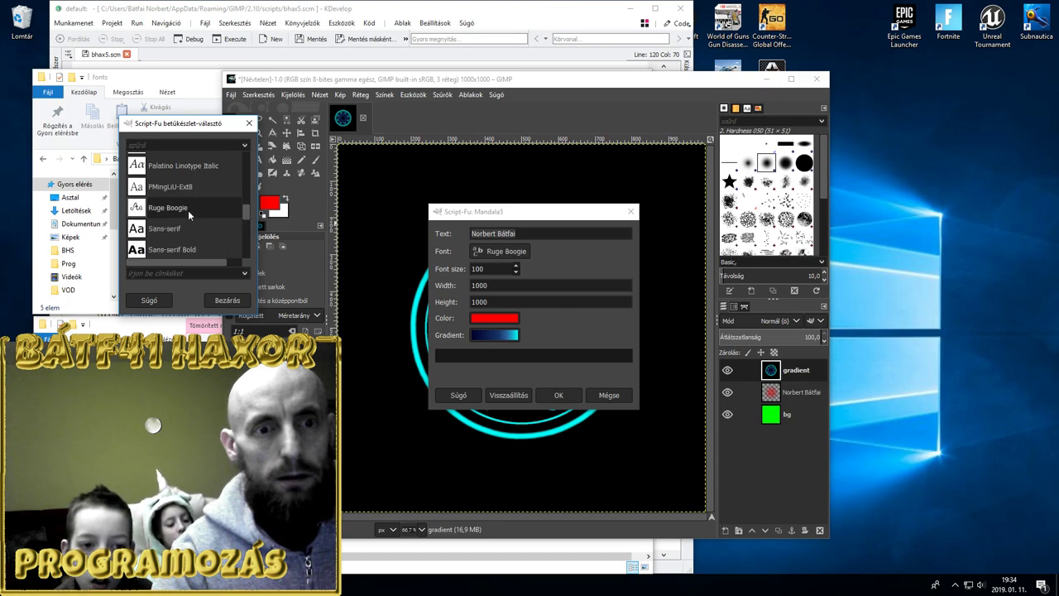
left_click(227, 301)
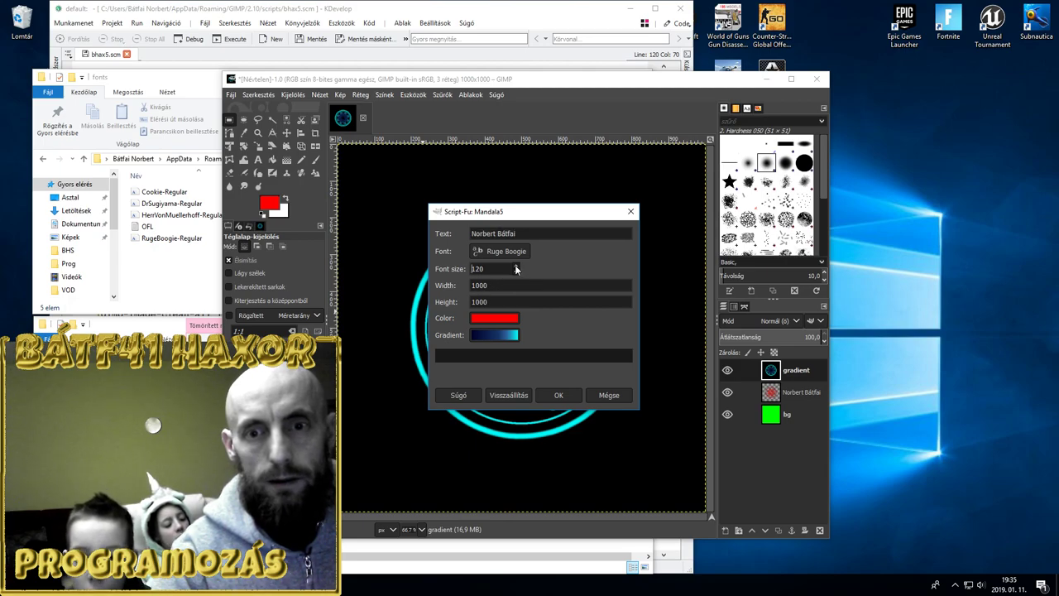
left_click(570, 397)
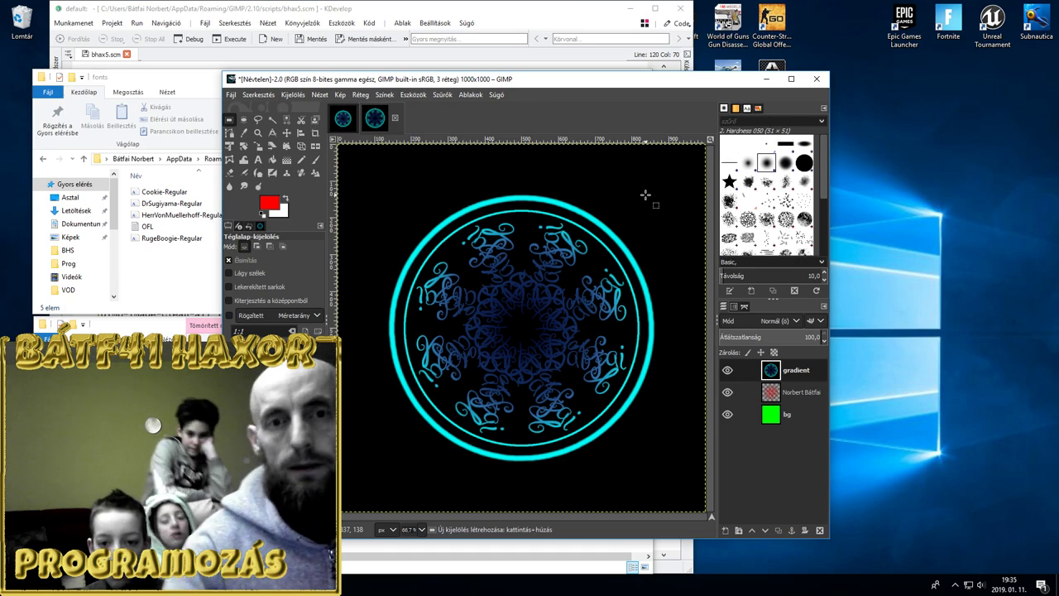
Run BHAX Mandala5 with font Dr Sugiyama at size 130 to render a third mandala
left_click(231, 94)
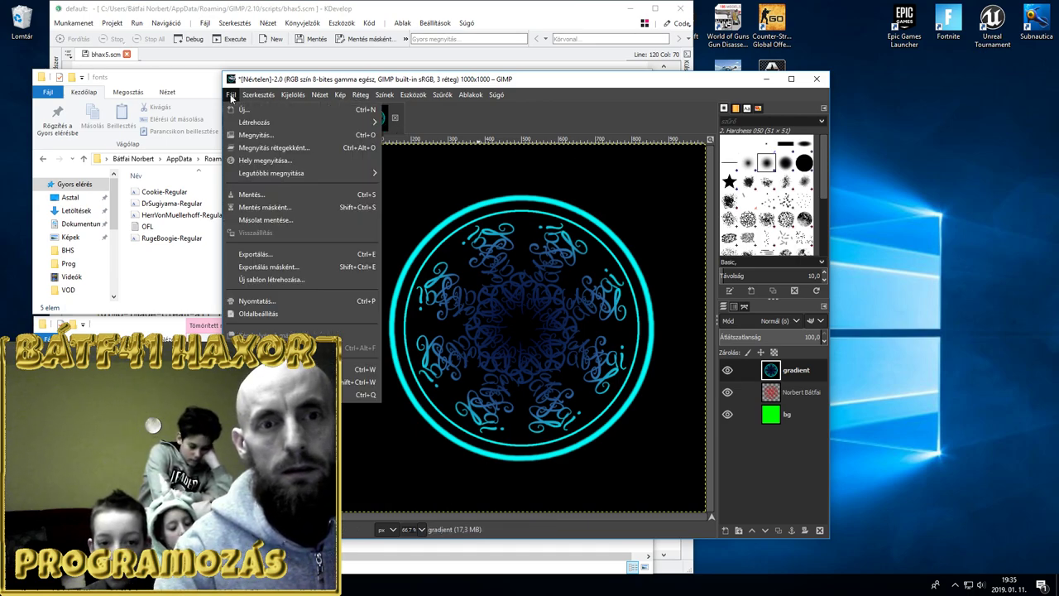
mouse_move(254, 121)
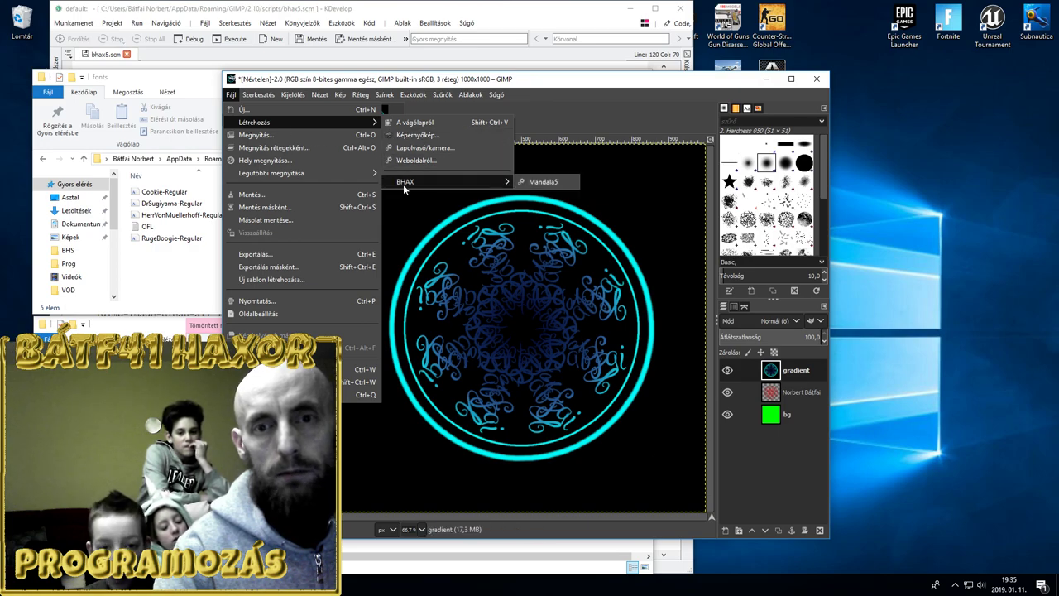
left_click(556, 180)
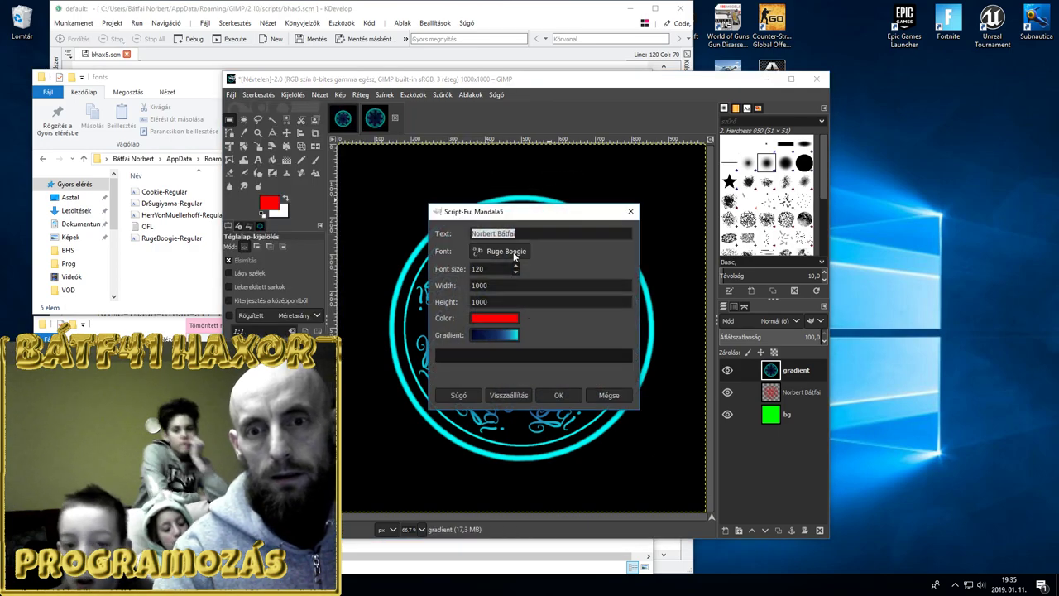
left_click(514, 252)
mouse_move(147, 107)
left_mouse_down()
mouse_move(147, 60)
mouse_move(145, 79)
left_mouse_up()
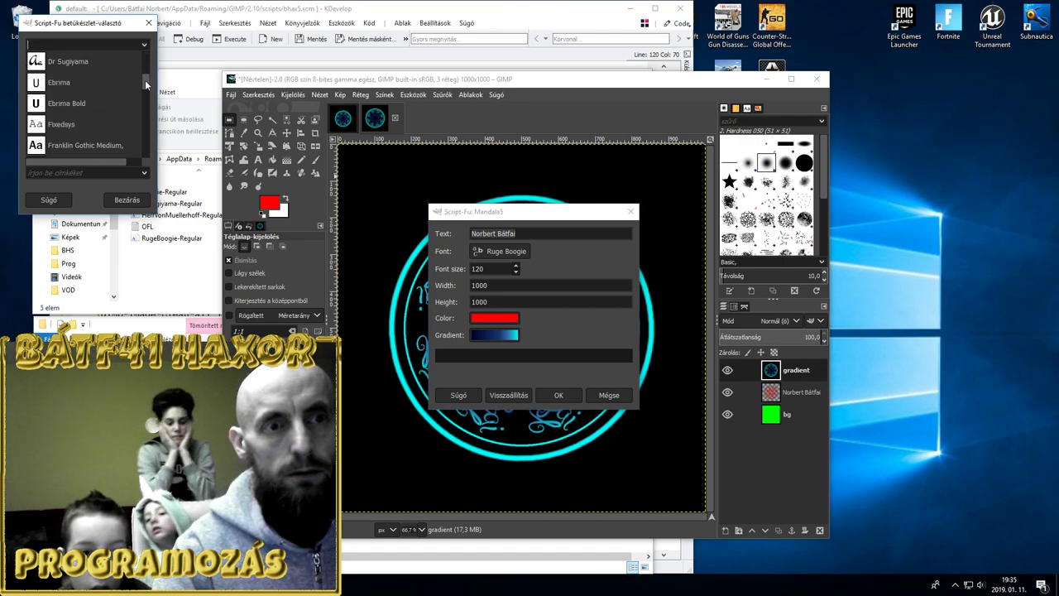
left_click(76, 89)
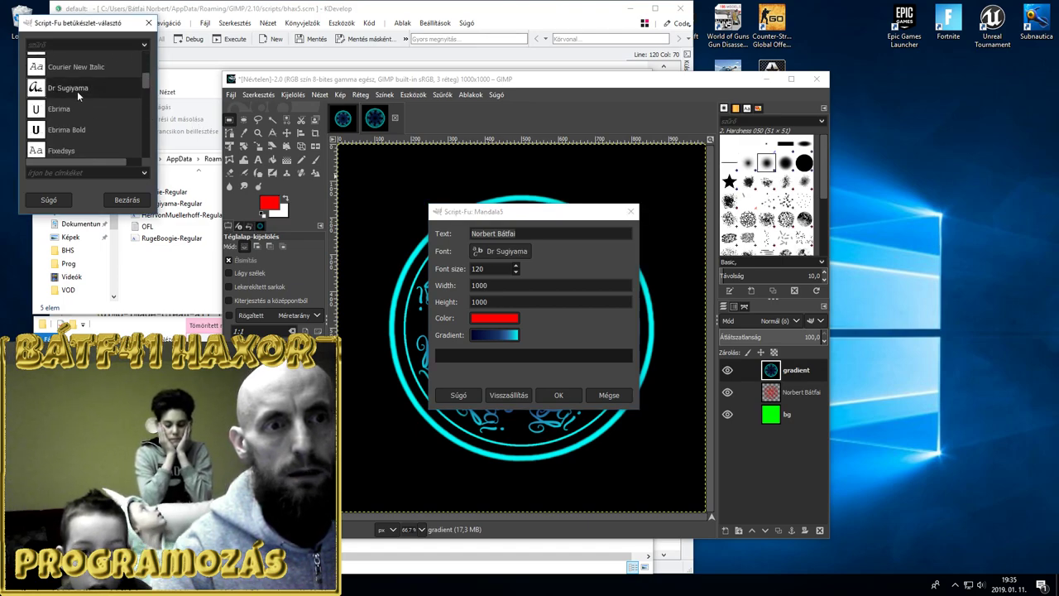
left_click(125, 199)
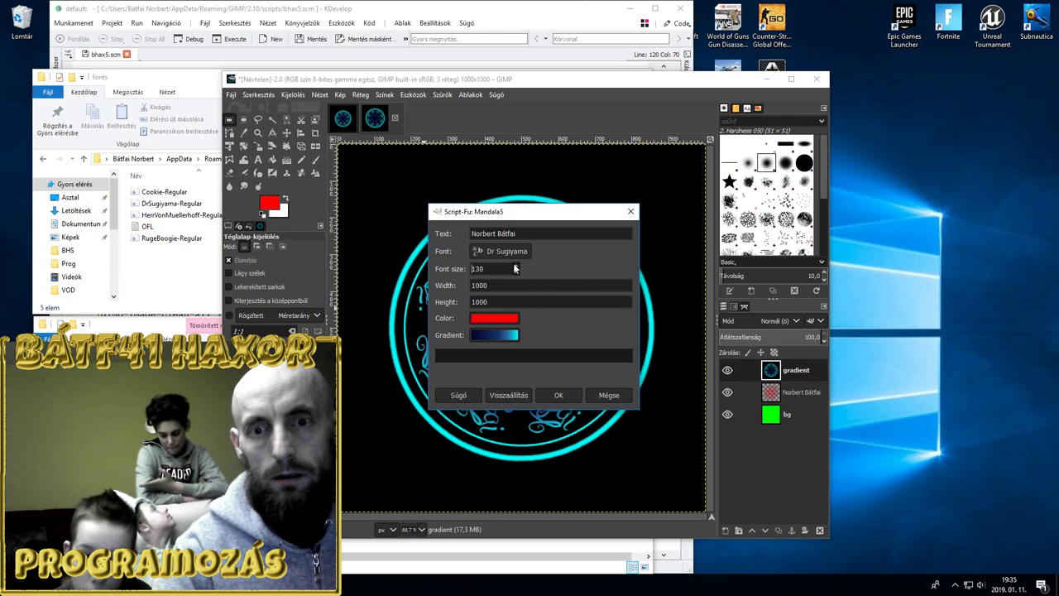
left_click(560, 395)
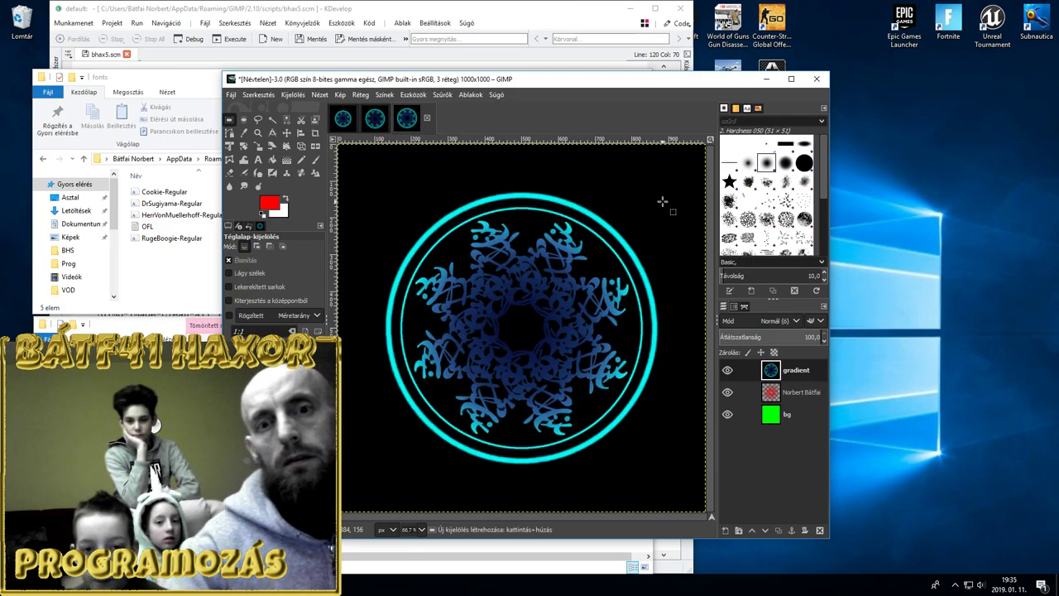
Flip through the first, Ruge Boogie and third mandalas, shift GIMP up-right, then bring OBS Studio forward
left_click(343, 118)
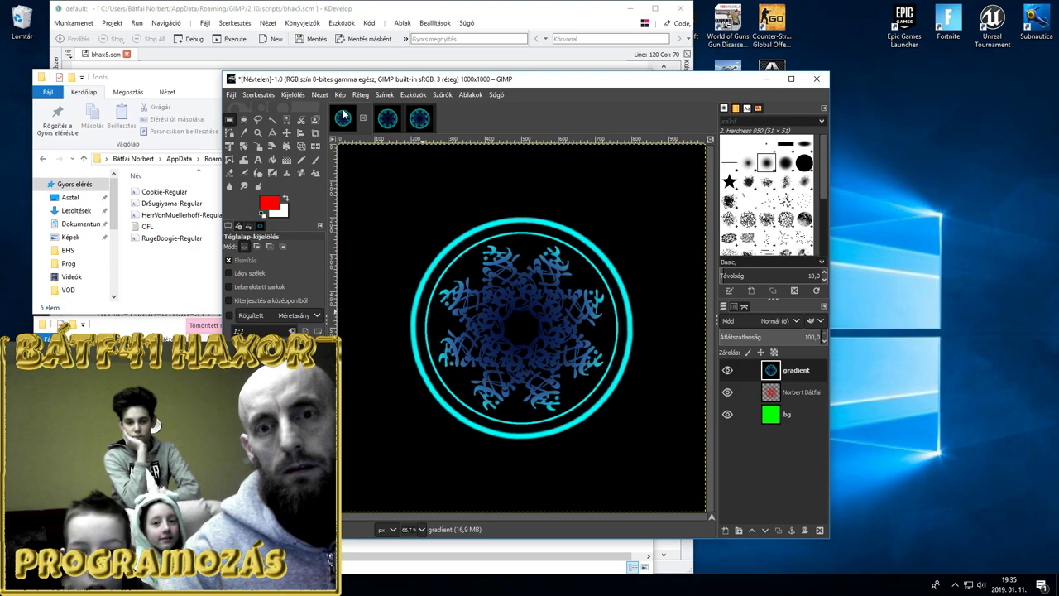
left_click(387, 121)
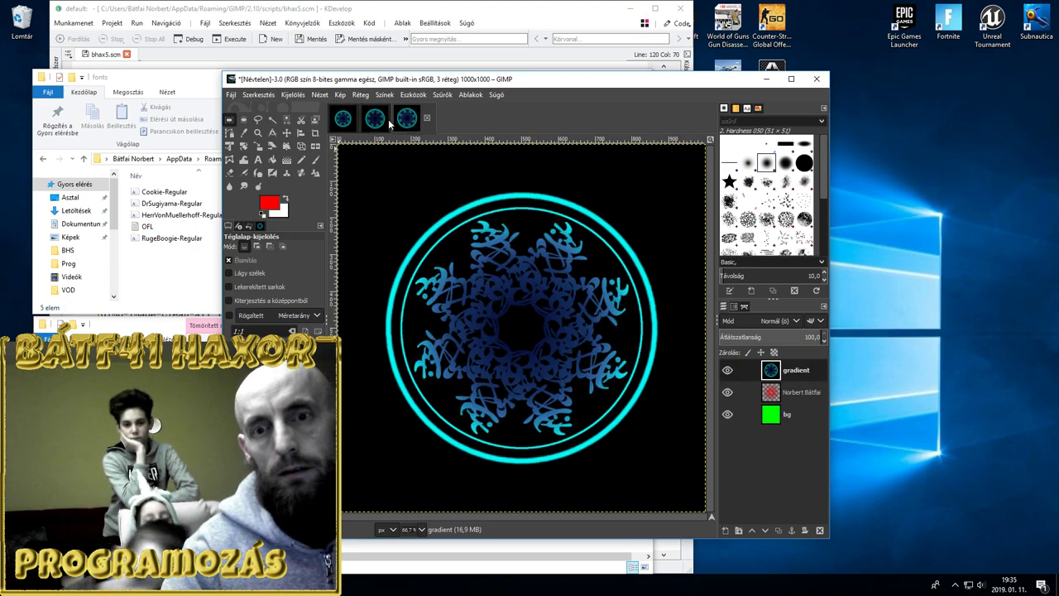
left_click(375, 118)
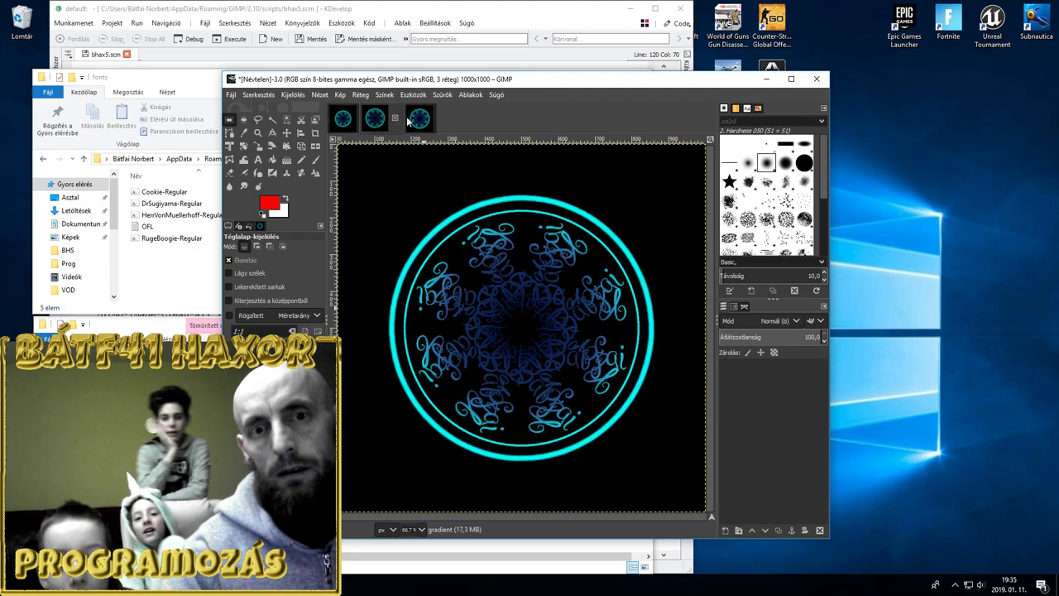
left_click(408, 122)
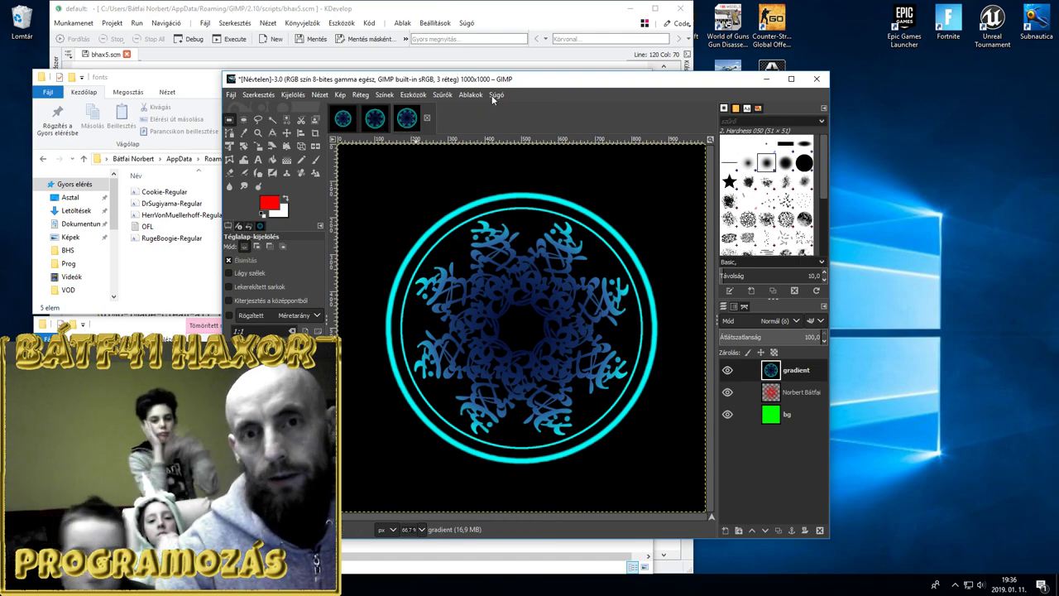
left_click_drag(513, 82, 637, 46)
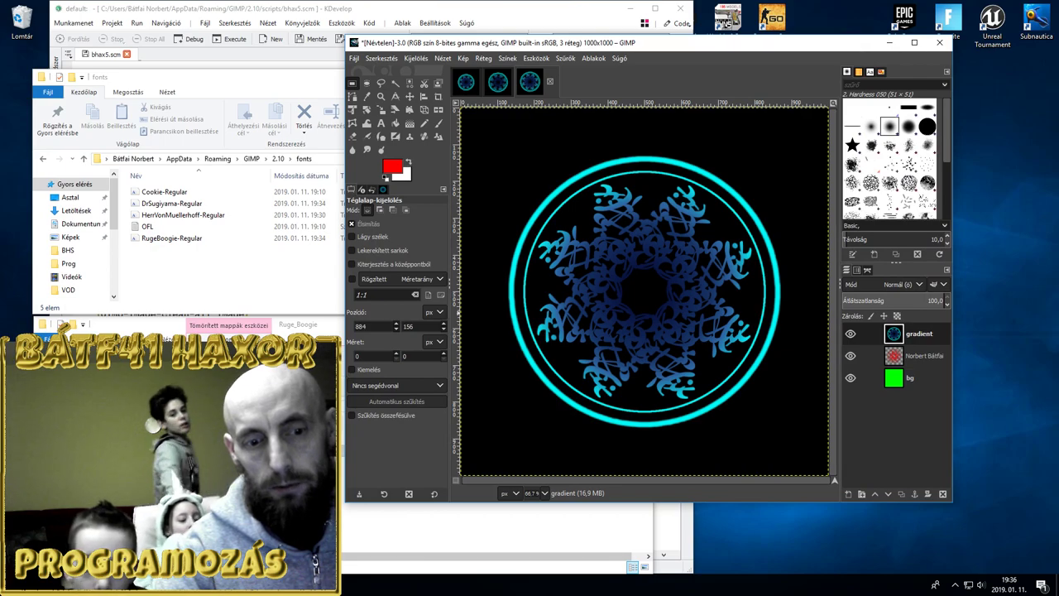
key("alt+Tab")
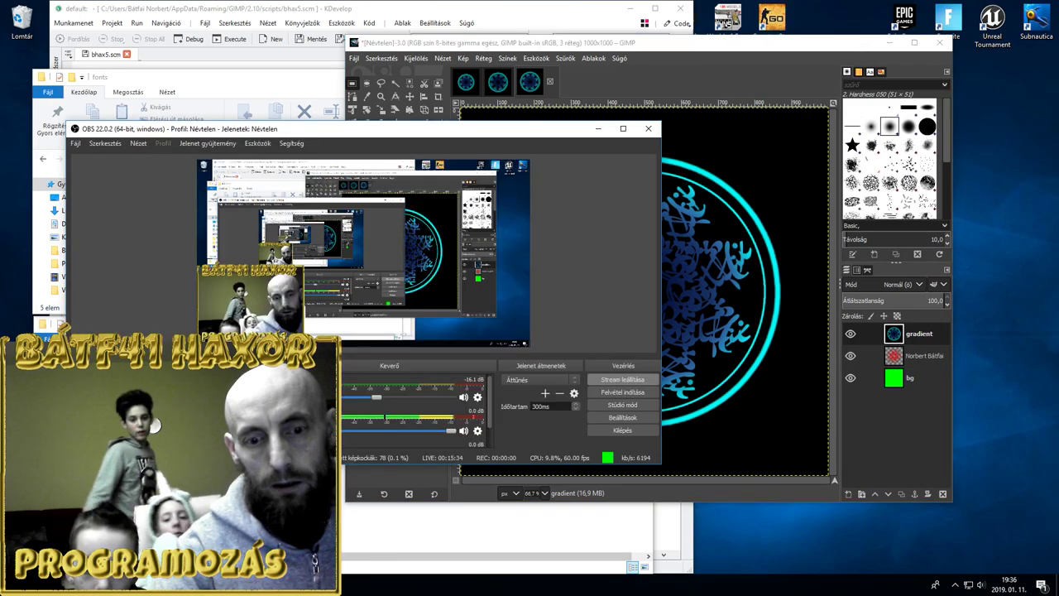